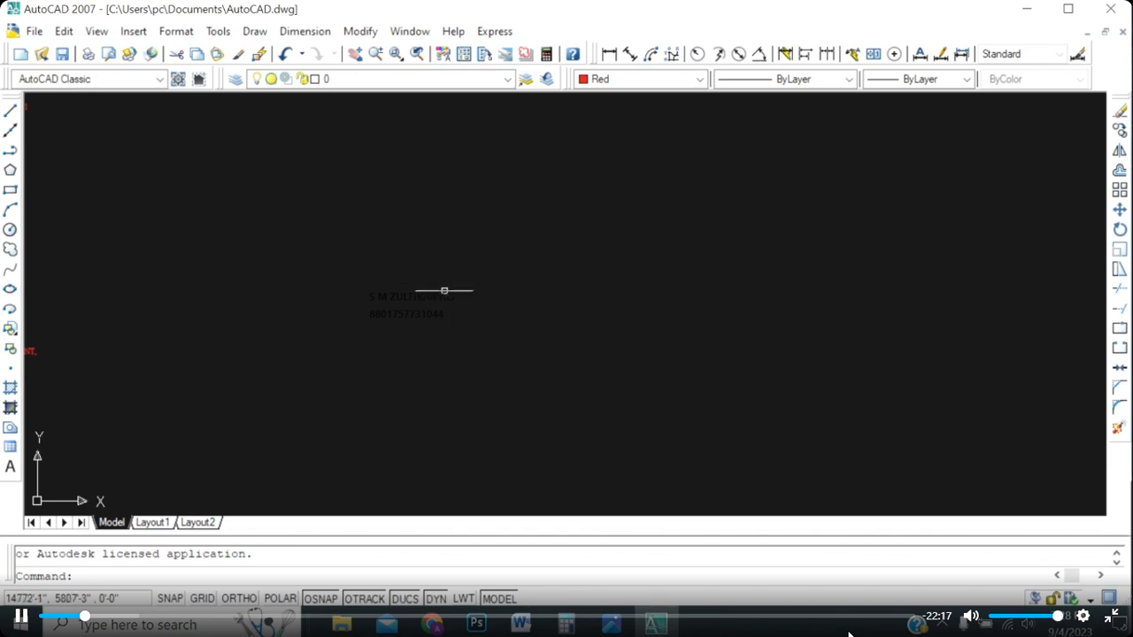
Check the length type, precision and insertion scale in the Drawing Units settings without changing them.
type("u")
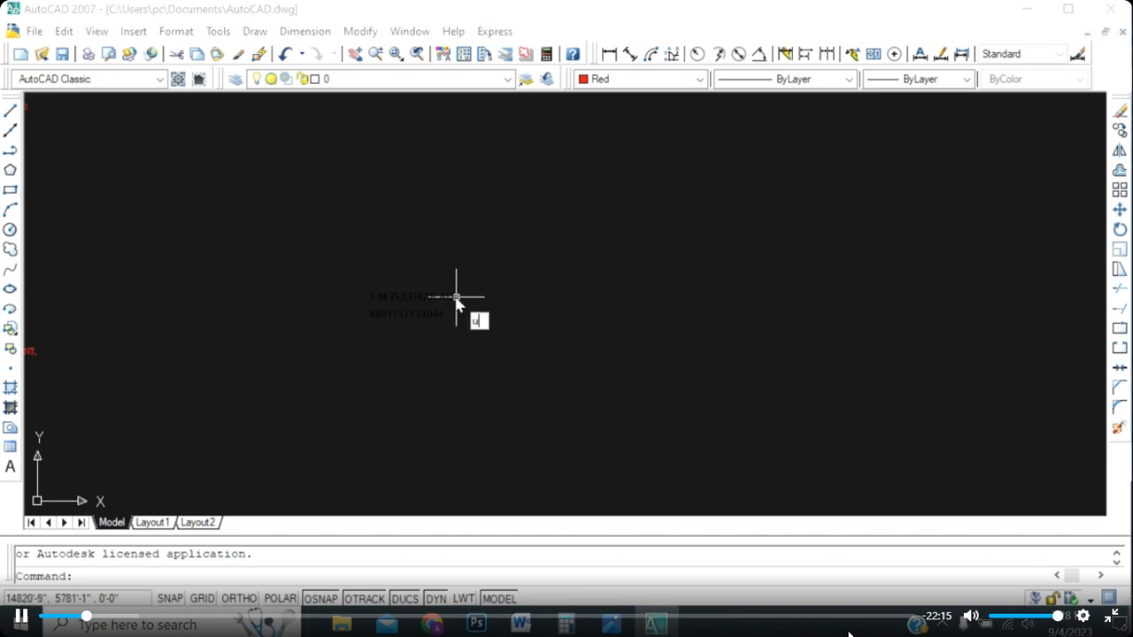
type("n")
key("Return")
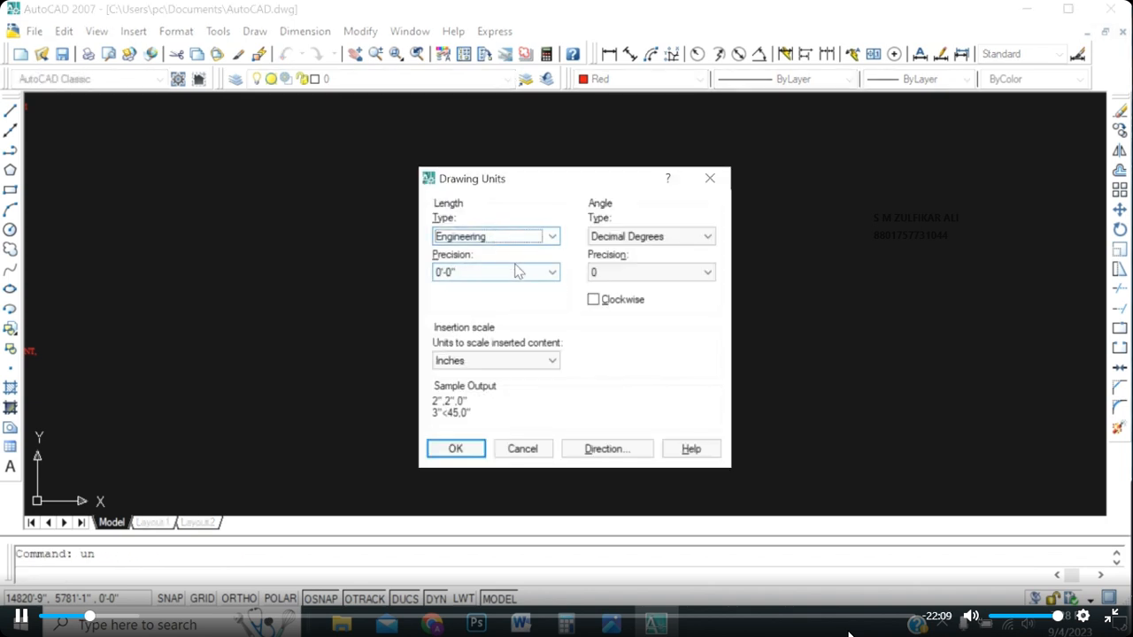
left_click(534, 454)
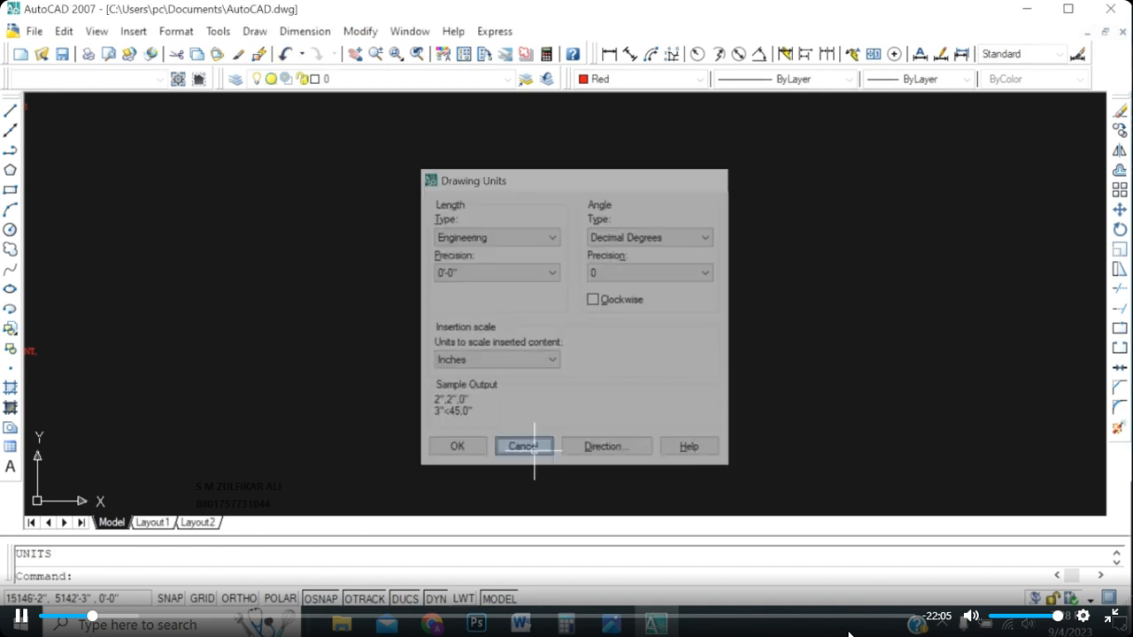
Examine the five-sided land plot, reading the length label on each boundary side and the surrounding notes.
scroll(617, 337, "down", 8)
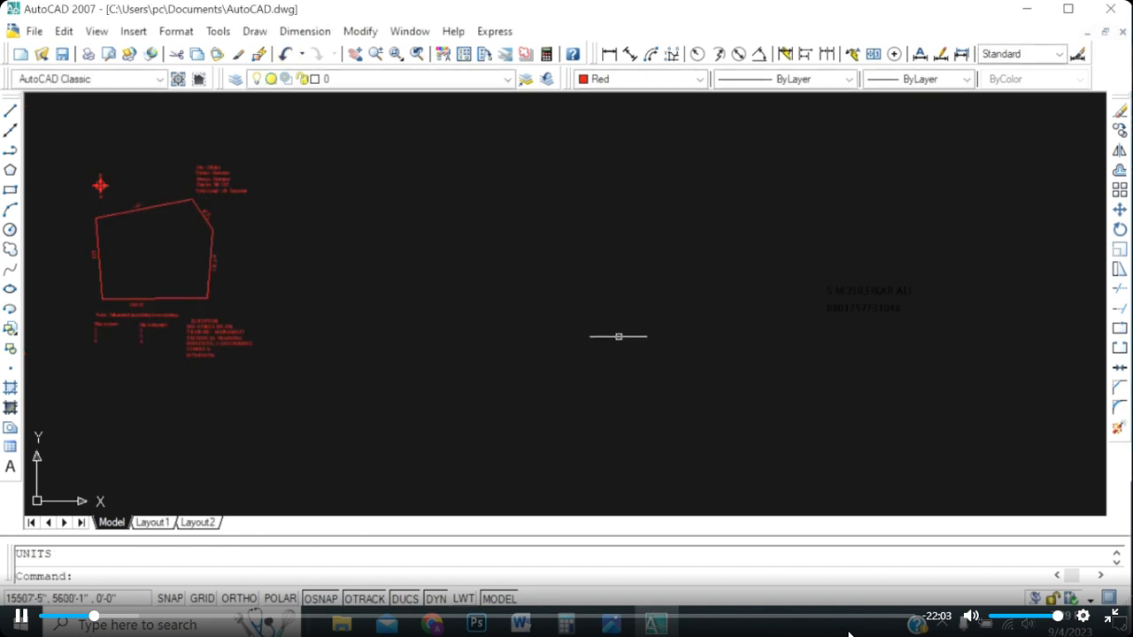
scroll(503, 317, "up", 6)
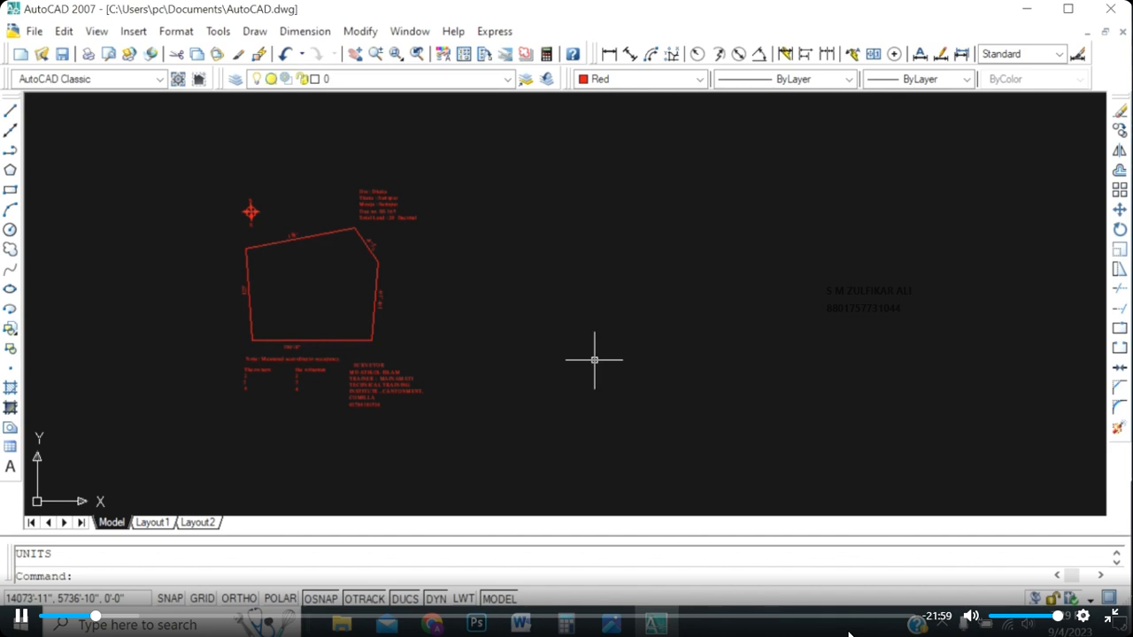
scroll(286, 228, "up", 10)
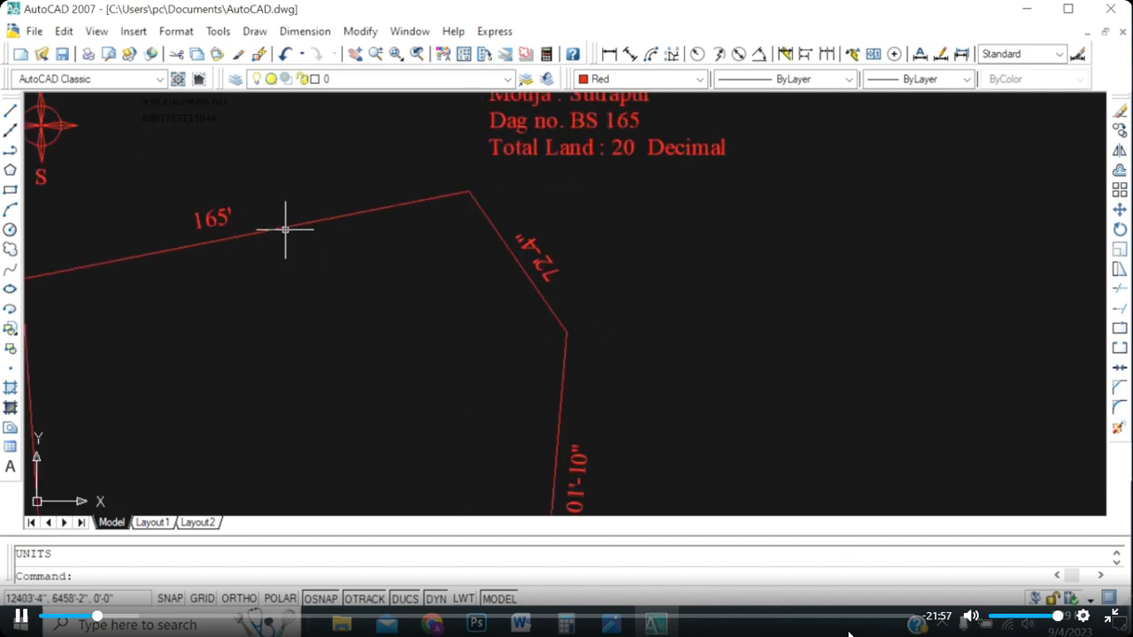
scroll(435, 177, "down", 4)
scroll(579, 306, "down", 4)
scroll(549, 322, "up", 3)
scroll(552, 305, "down", 2)
scroll(555, 288, "up", 1)
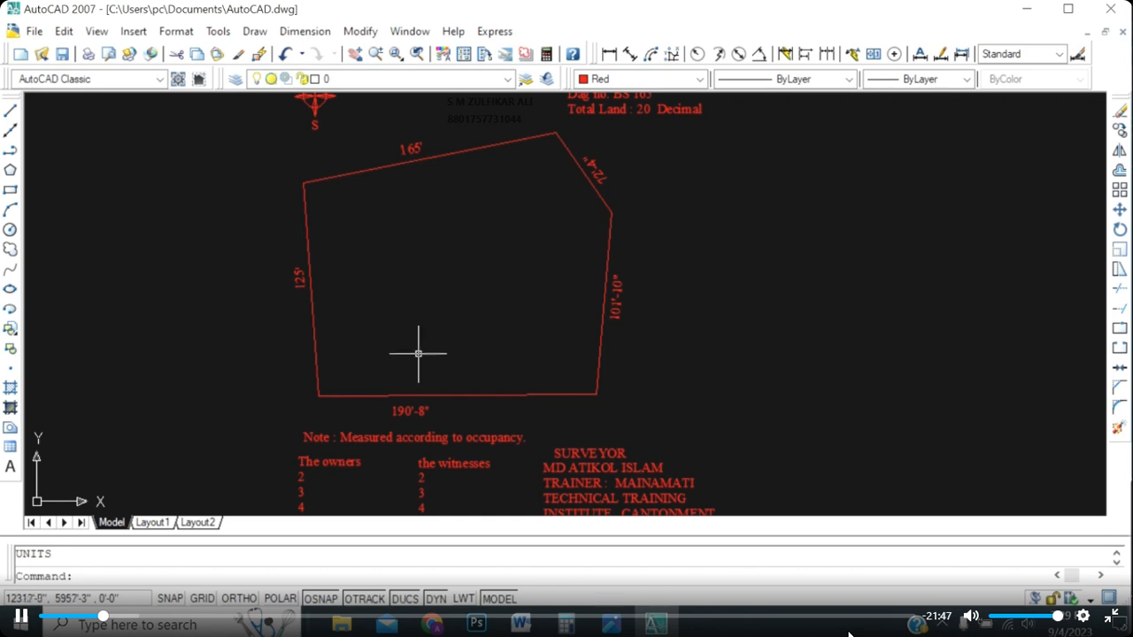
scroll(317, 339, "up", 2)
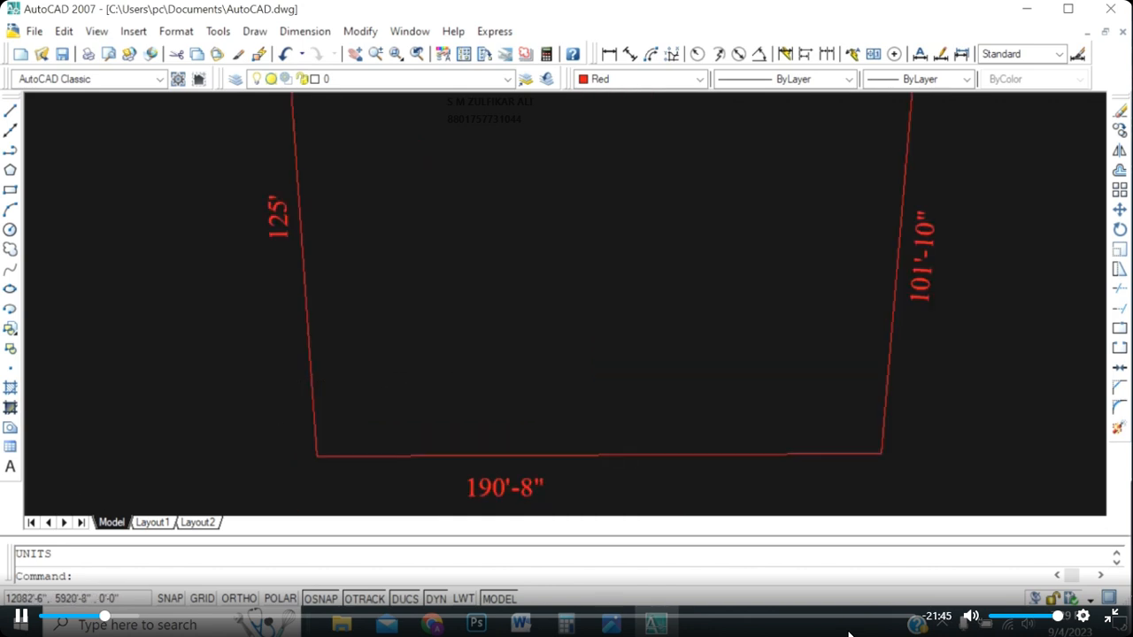
scroll(334, 400, "down", 2)
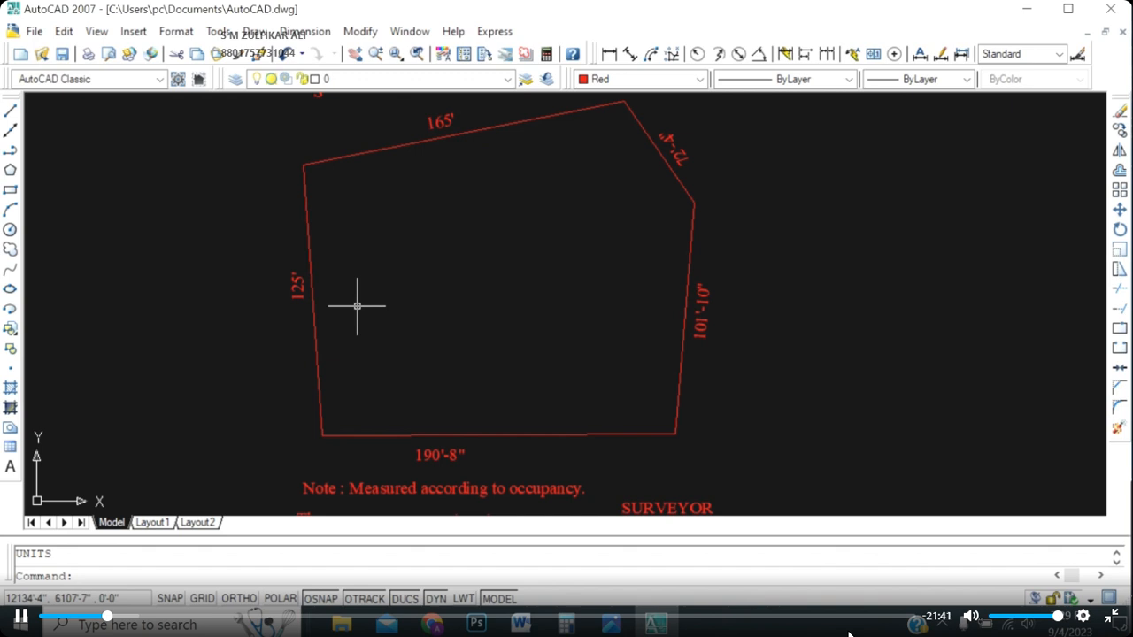
scroll(497, 444, "up", 1)
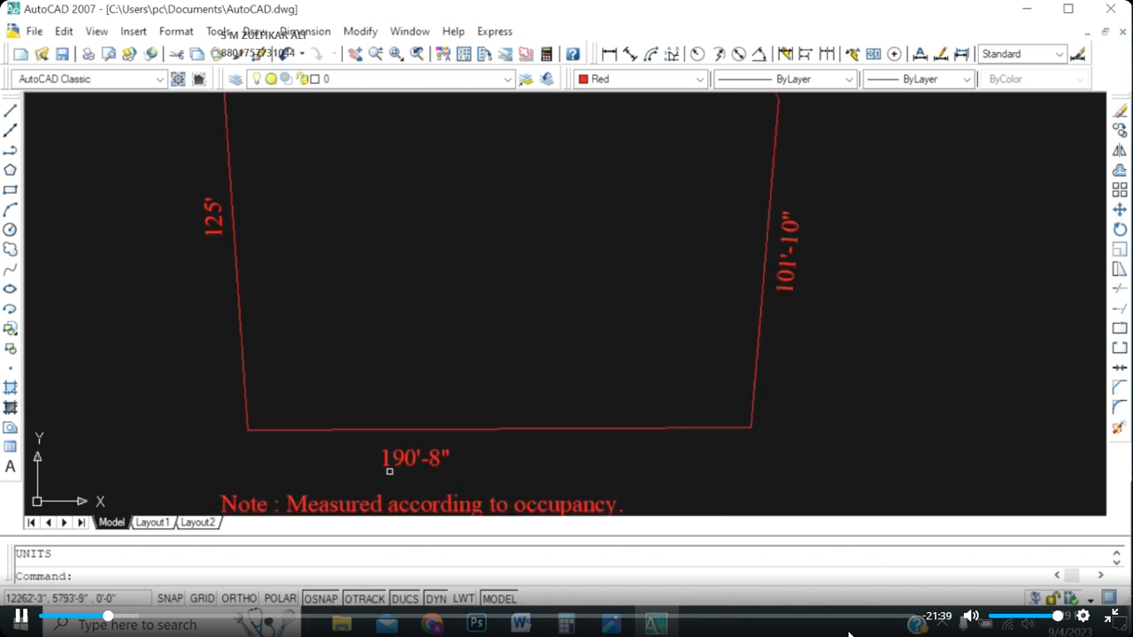
scroll(393, 465, "down", 2)
scroll(653, 364, "up", 2)
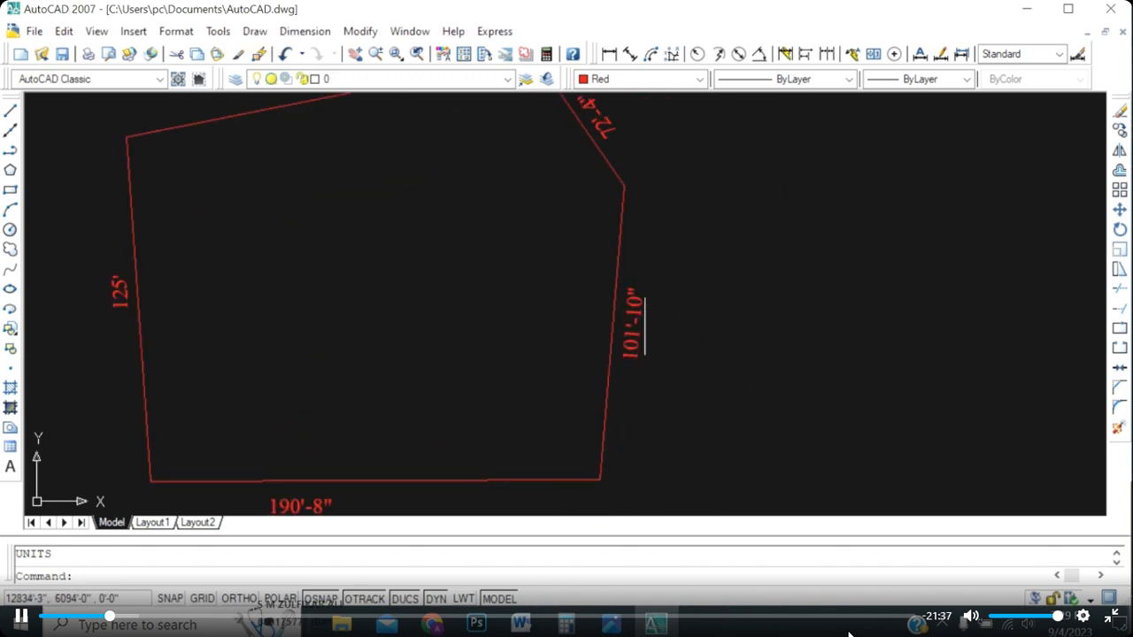
scroll(639, 385, "down", 2)
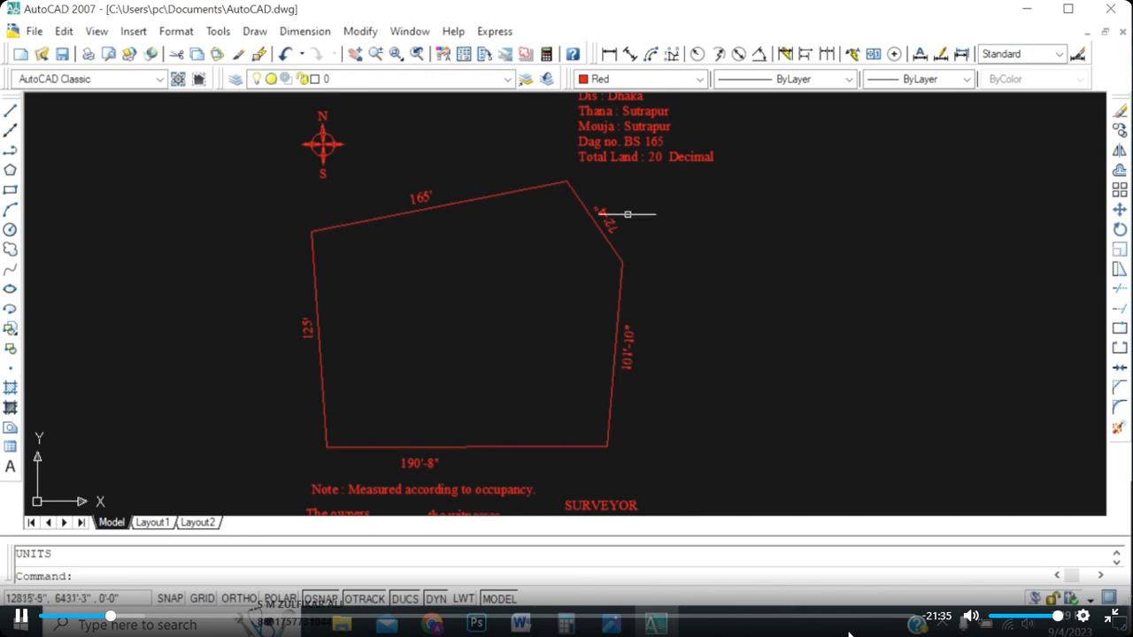
scroll(422, 209, "up", 2)
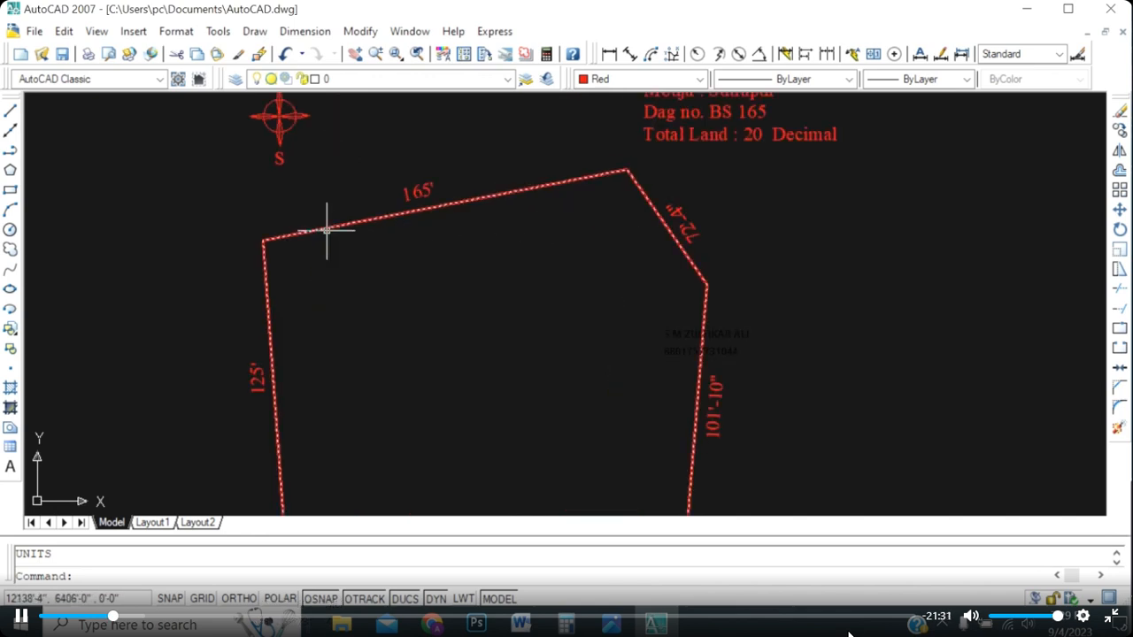
scroll(326, 230, "down", 6)
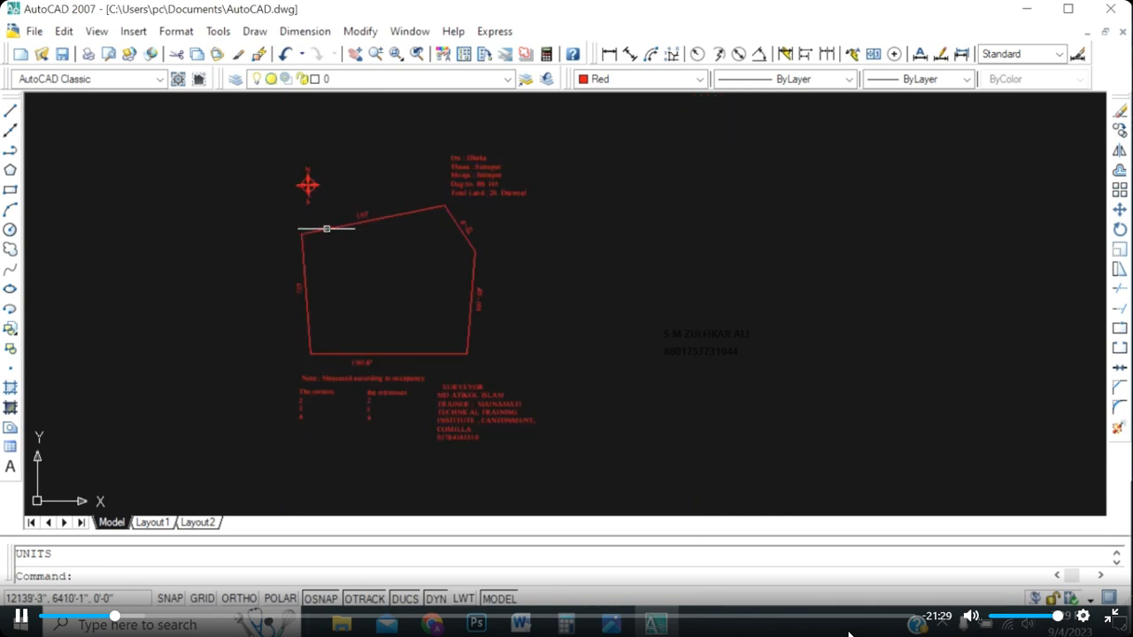
scroll(531, 248, "up", 3)
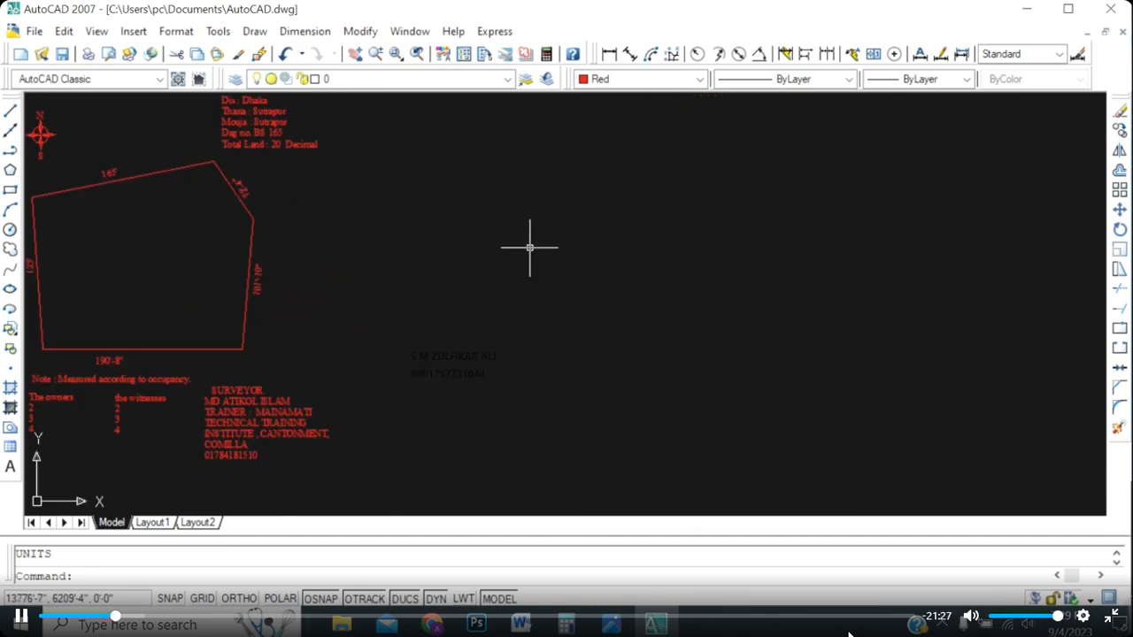
scroll(551, 256, "up", 1)
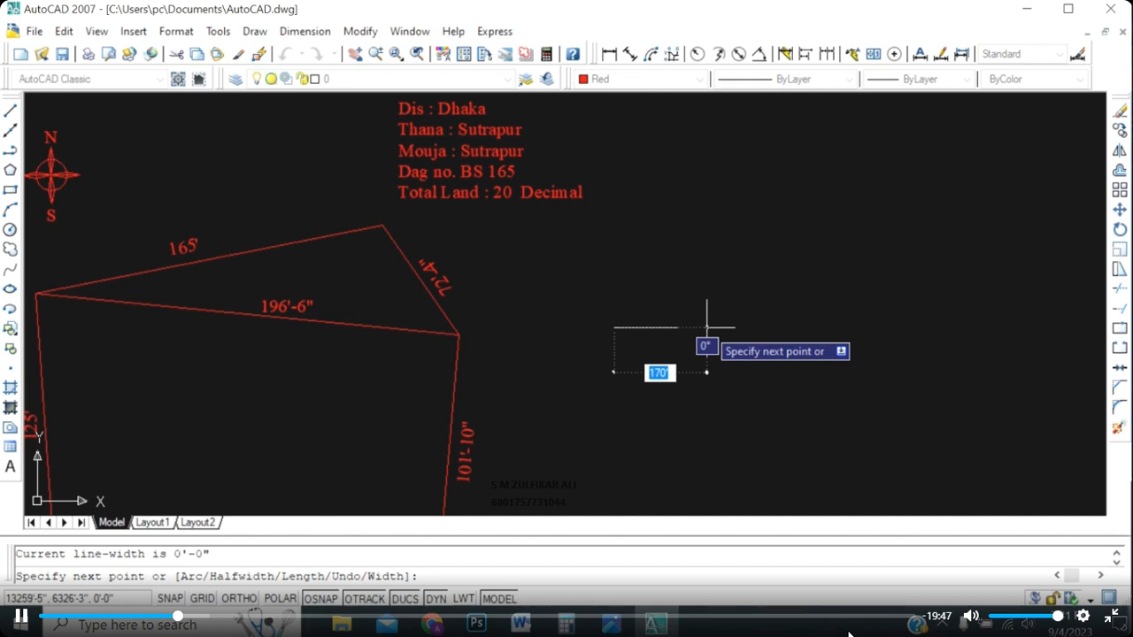
Draw a horizontal polyline 196'6 long in the empty area beside the existing plot, matching the plot's diagonal.
type("1")
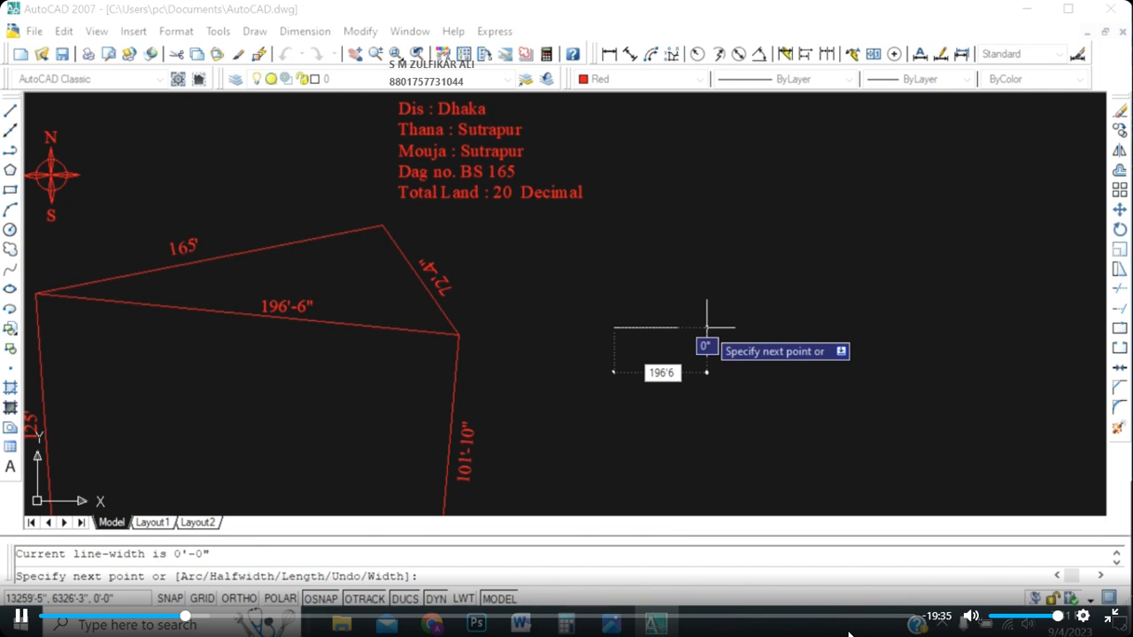
key("Return")
scroll(706, 327, "up", 5)
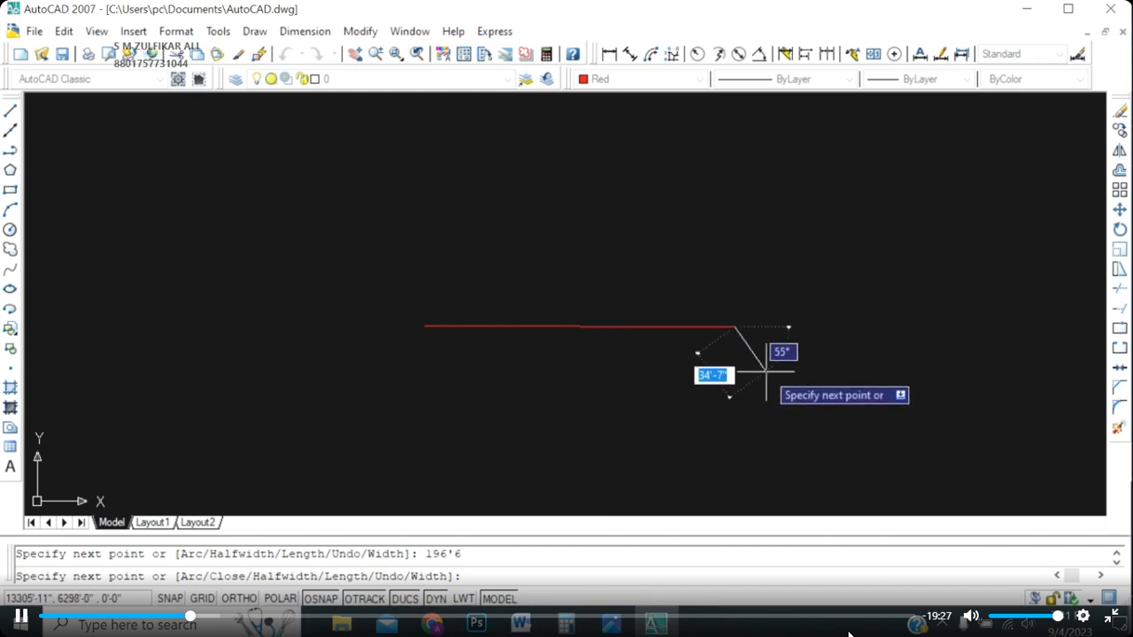
key("Return")
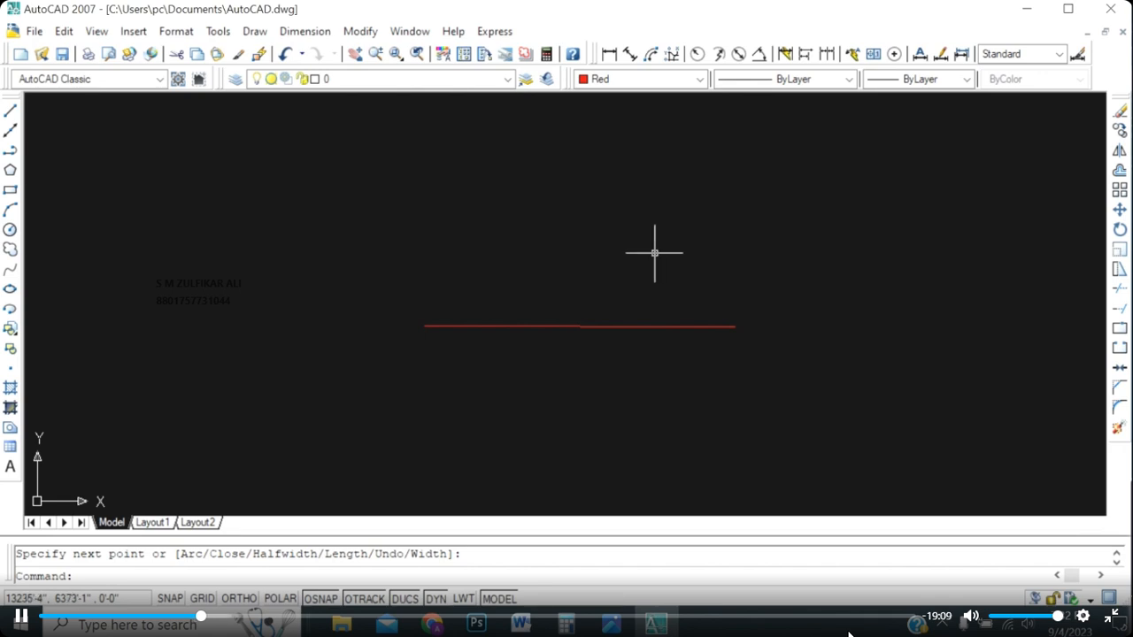
Check the new horizontal line's length with an aligned dimension placed above it, and erase the dimension.
left_click(629, 55)
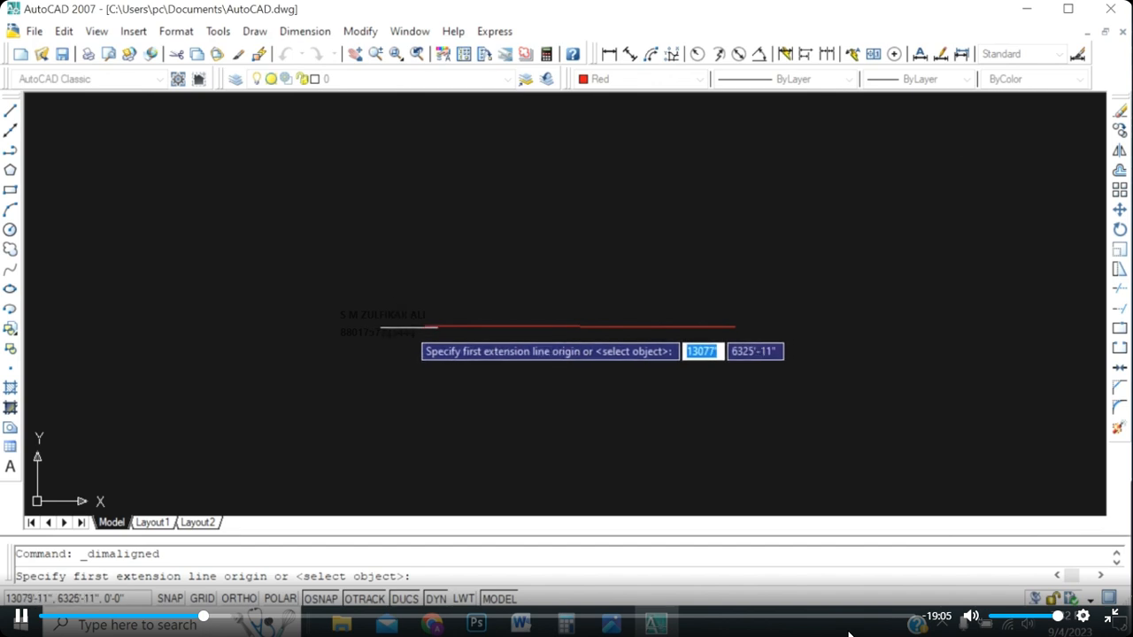
left_click(425, 326)
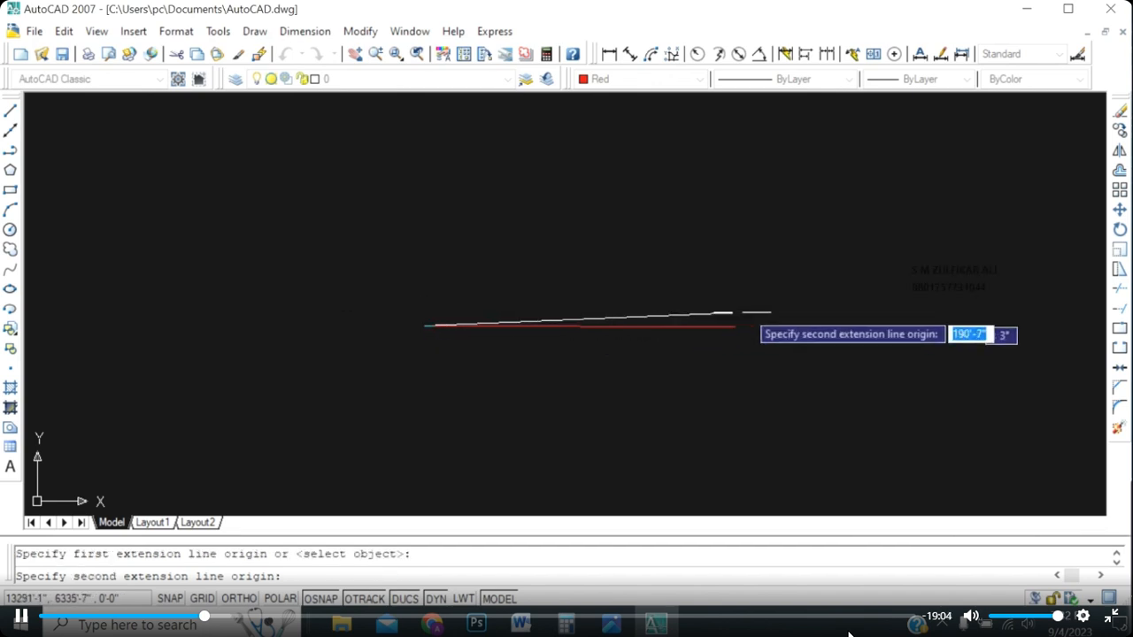
left_click(734, 326)
left_click(738, 297)
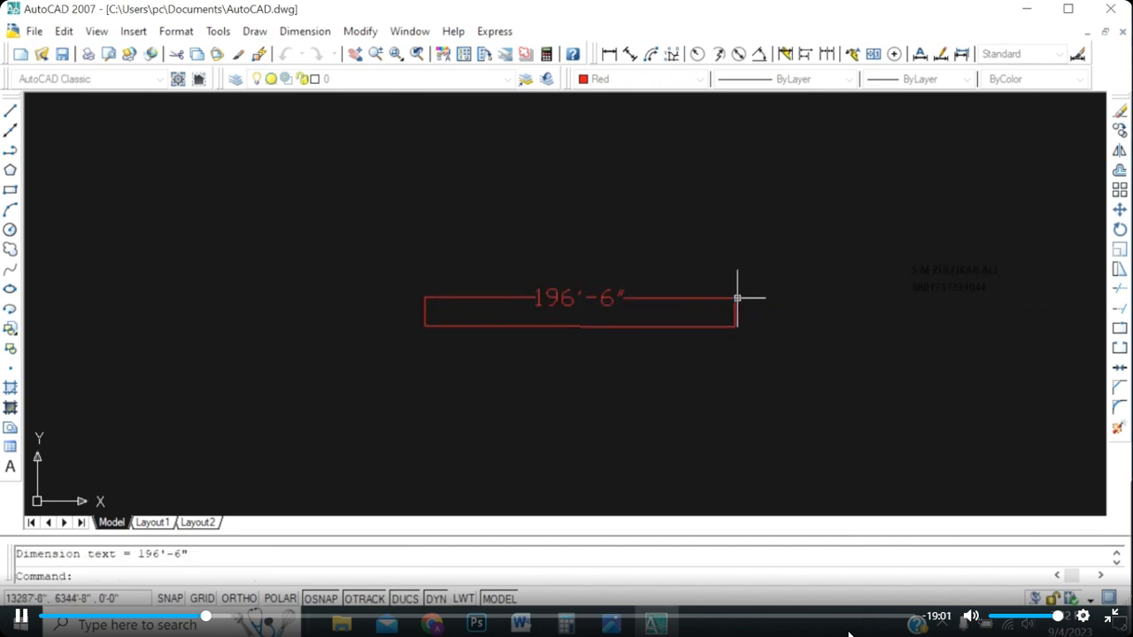
scroll(600, 305, "up", 5)
scroll(660, 296, "down", 3)
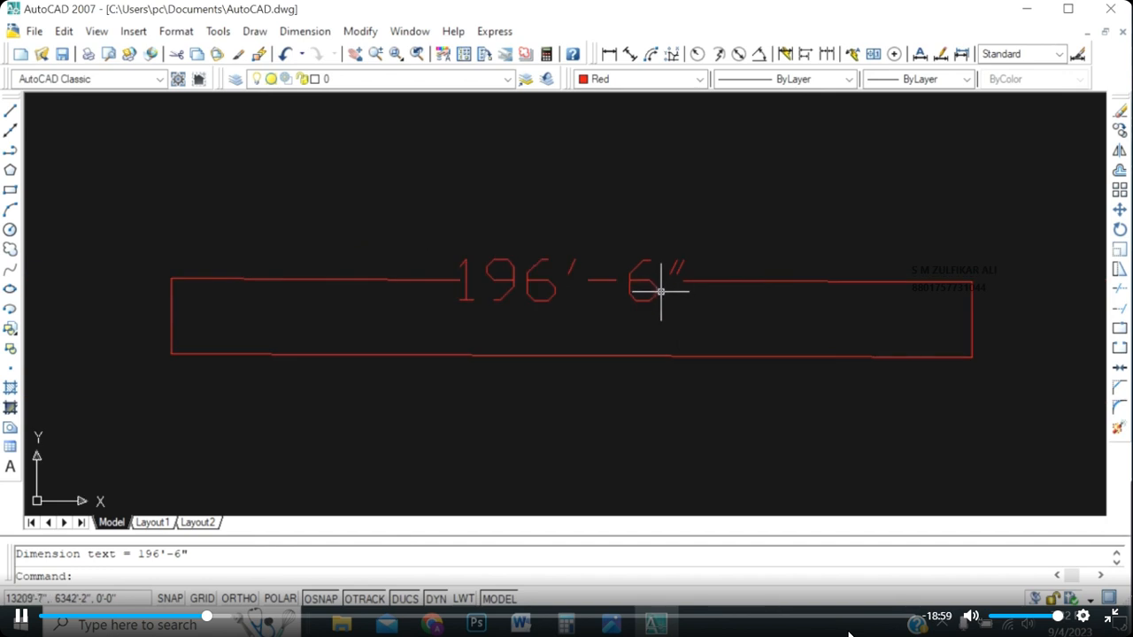
left_click(657, 293)
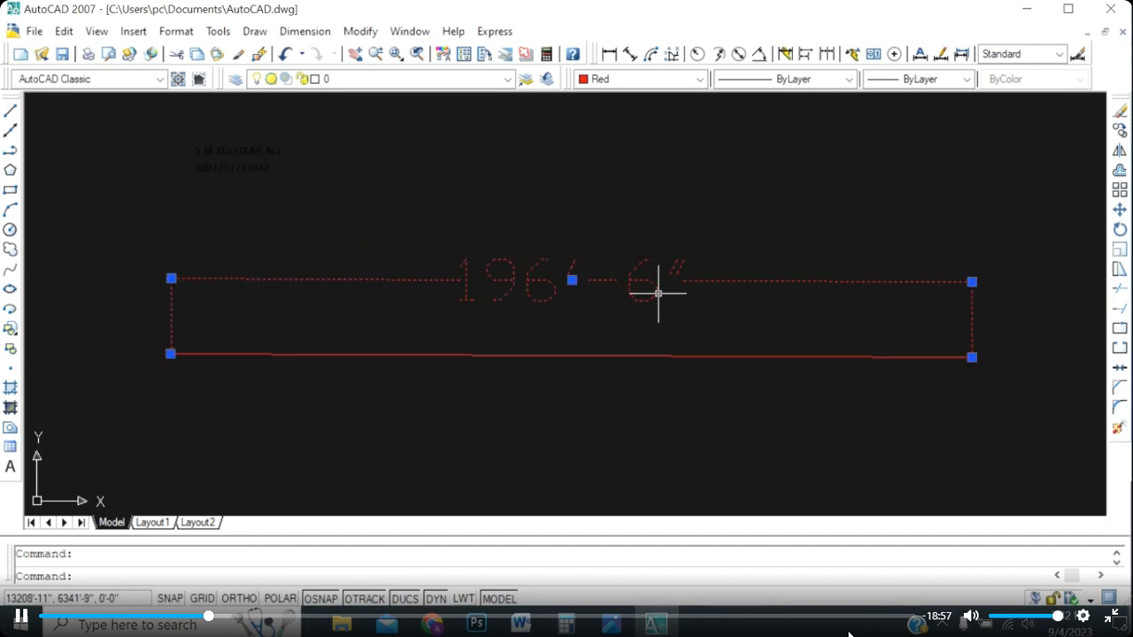
key("Delete")
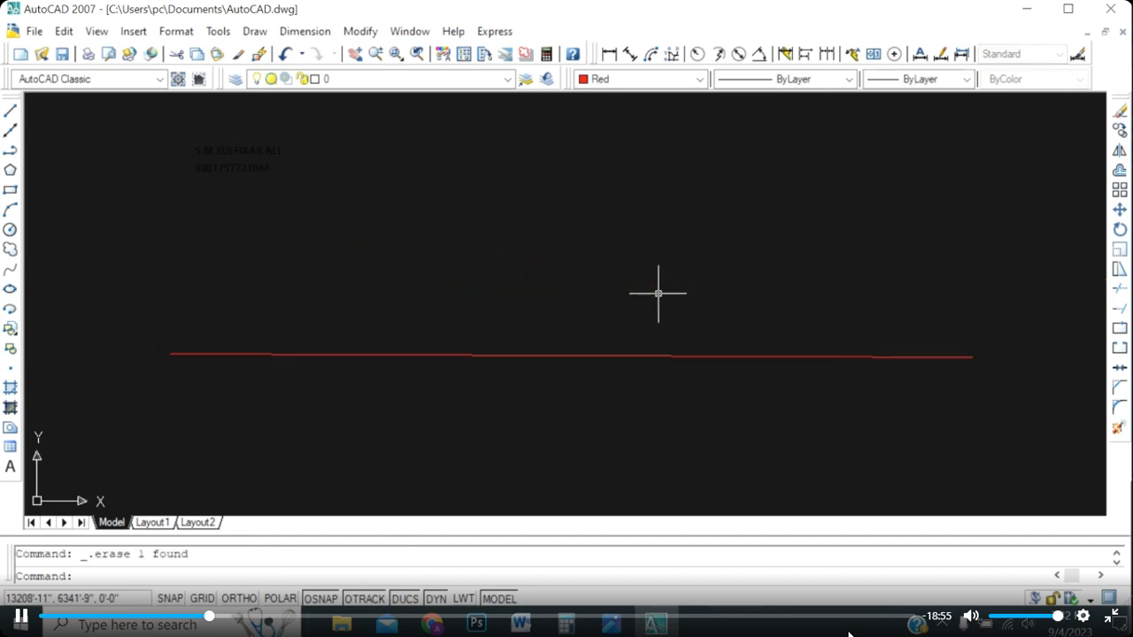
Repeat the aligned dimension between the line's two endpoints using the DAL command, and delete it again.
type("d")
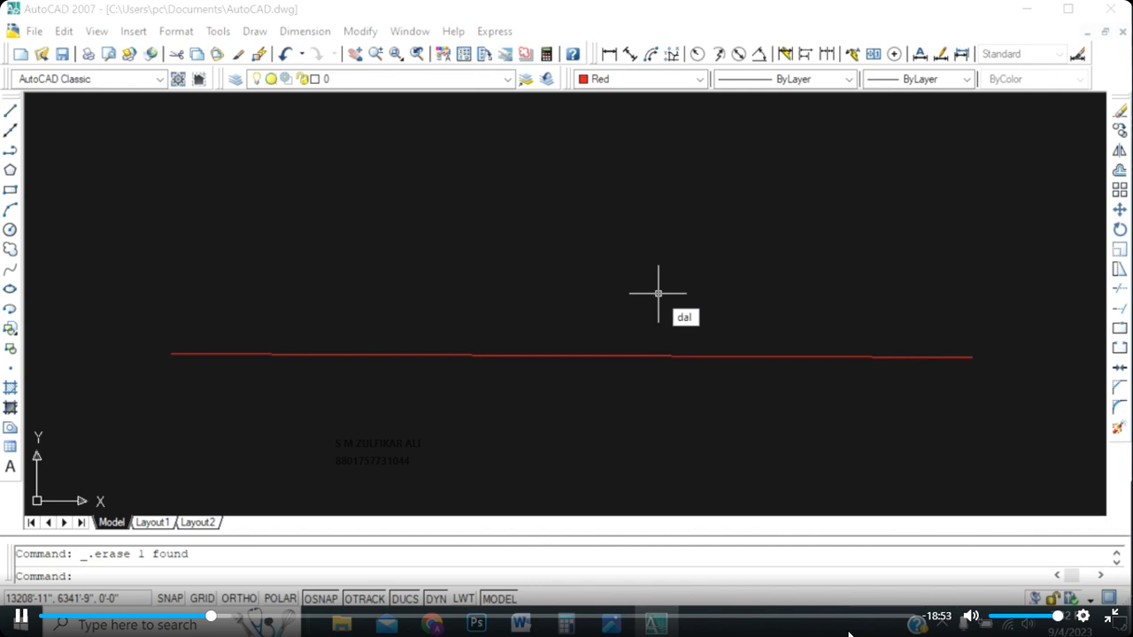
type("al")
key("Return")
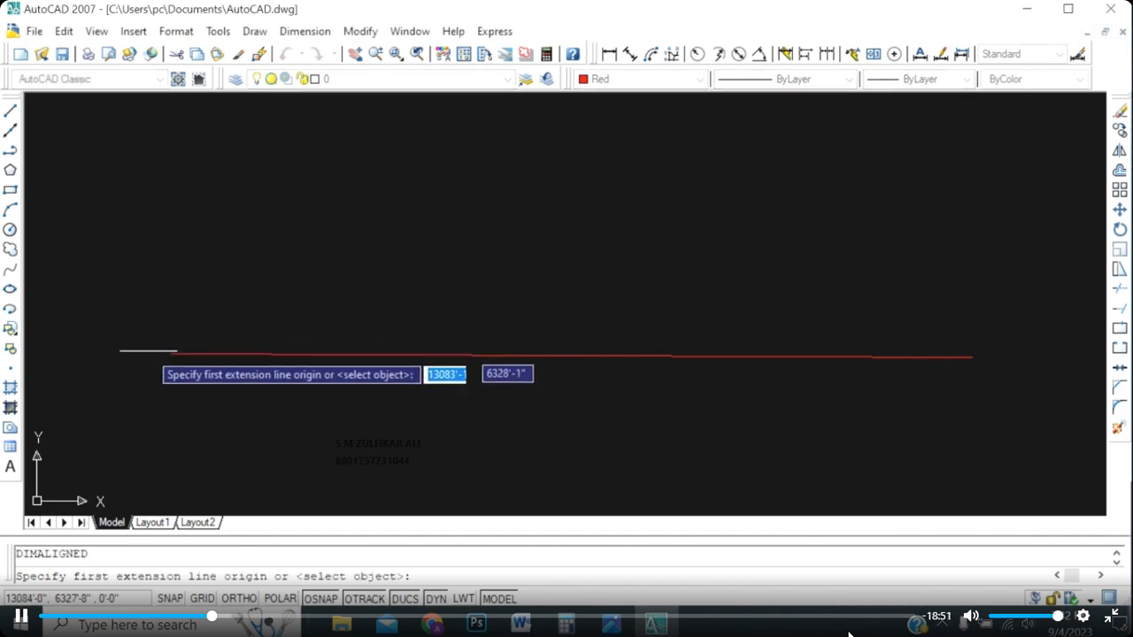
left_click(170, 354)
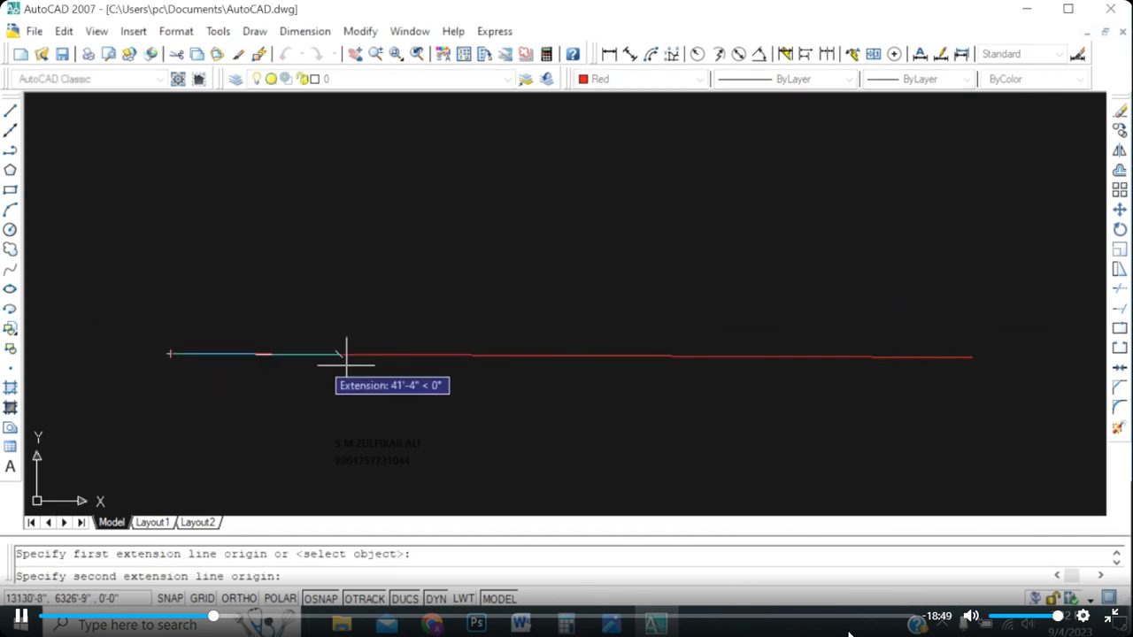
left_click(972, 357)
left_click(957, 306)
scroll(652, 322, "up", 2)
scroll(576, 328, "down", 2)
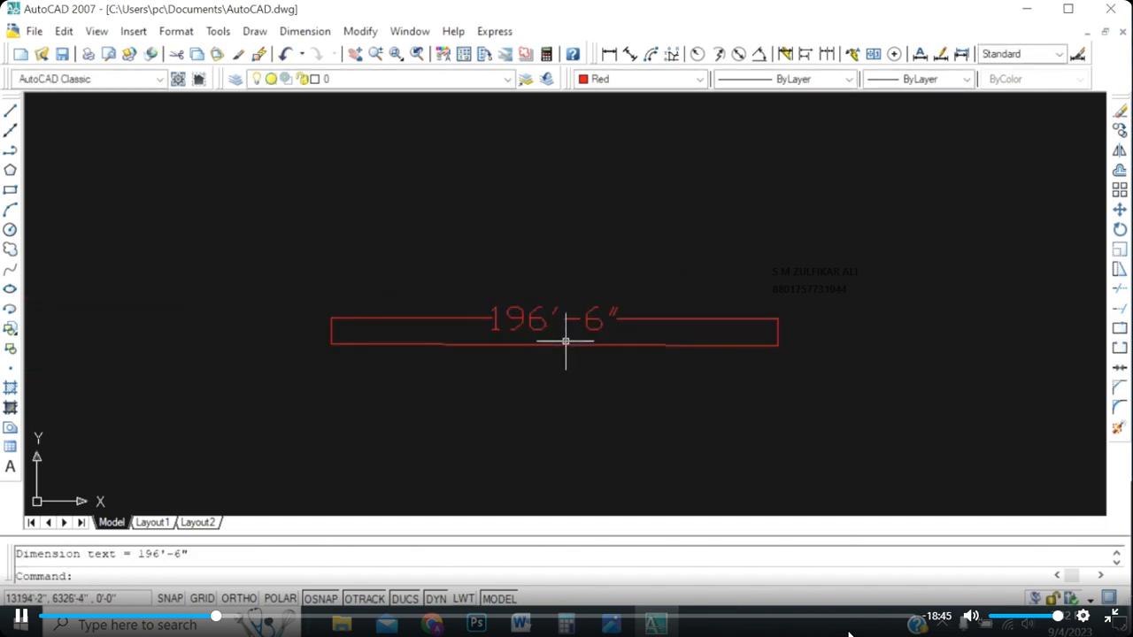
left_click(603, 322)
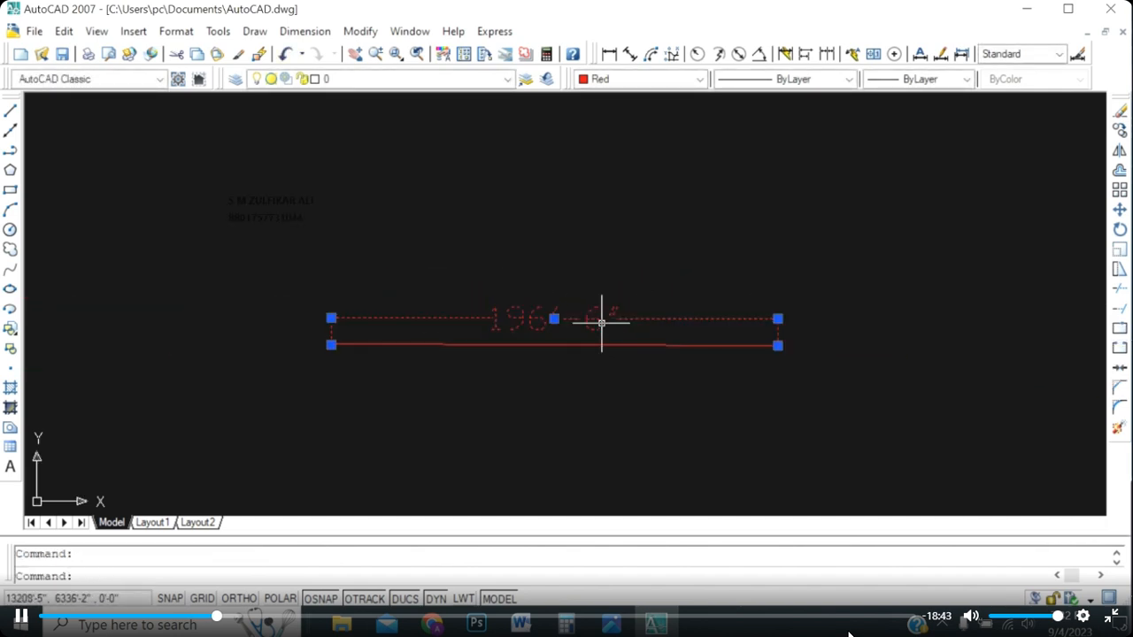
key("Delete")
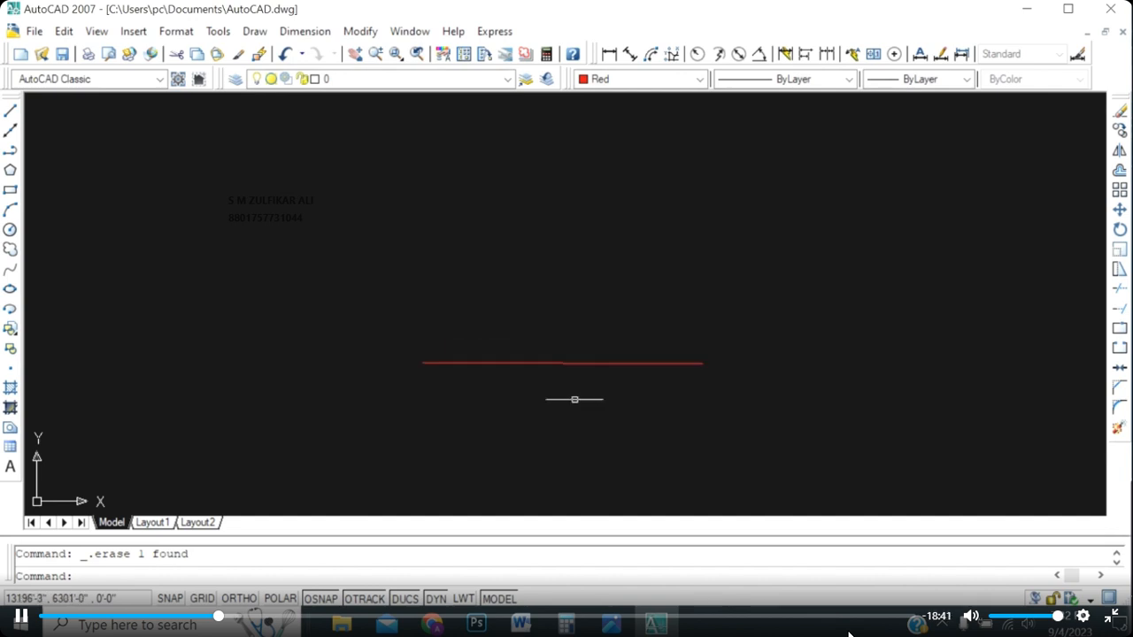
Look over the source plot's upper triangle beside the new line and read the length of its short sloping side.
scroll(578, 414, "down", 3)
scroll(678, 357, "down", 3)
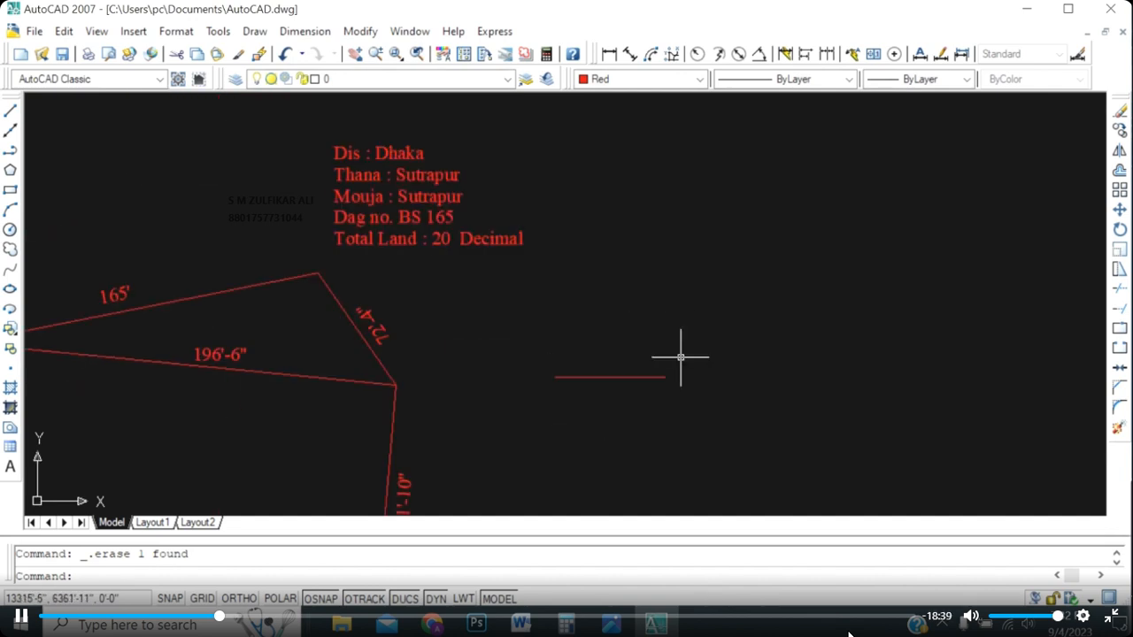
scroll(678, 366, "up", 2)
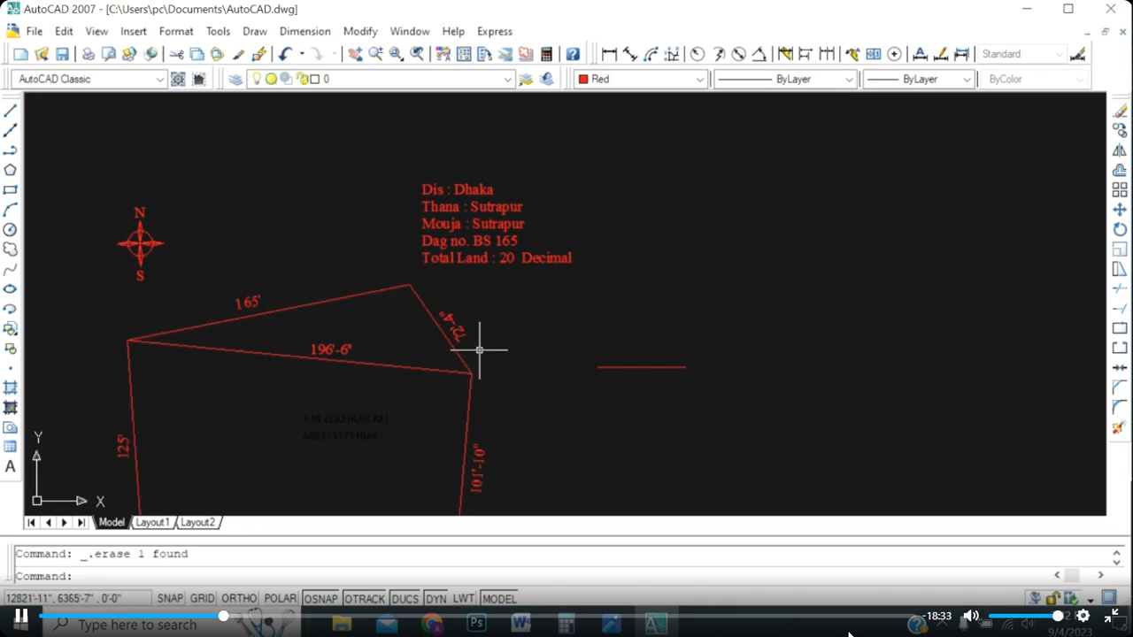
scroll(460, 345, "up", 4)
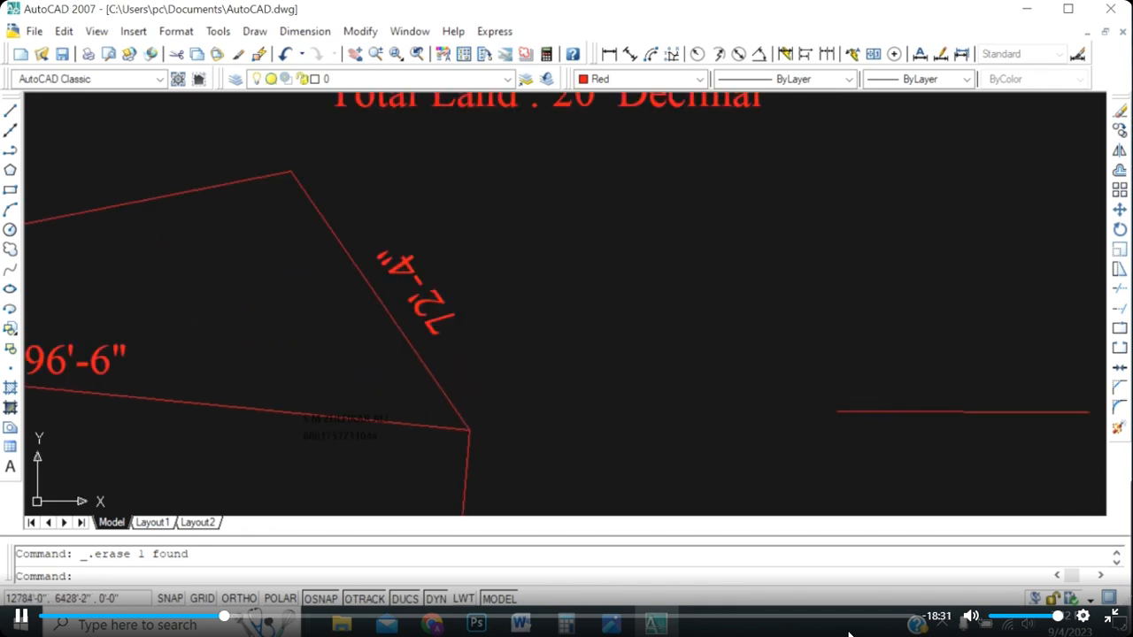
scroll(342, 314, "down", 2)
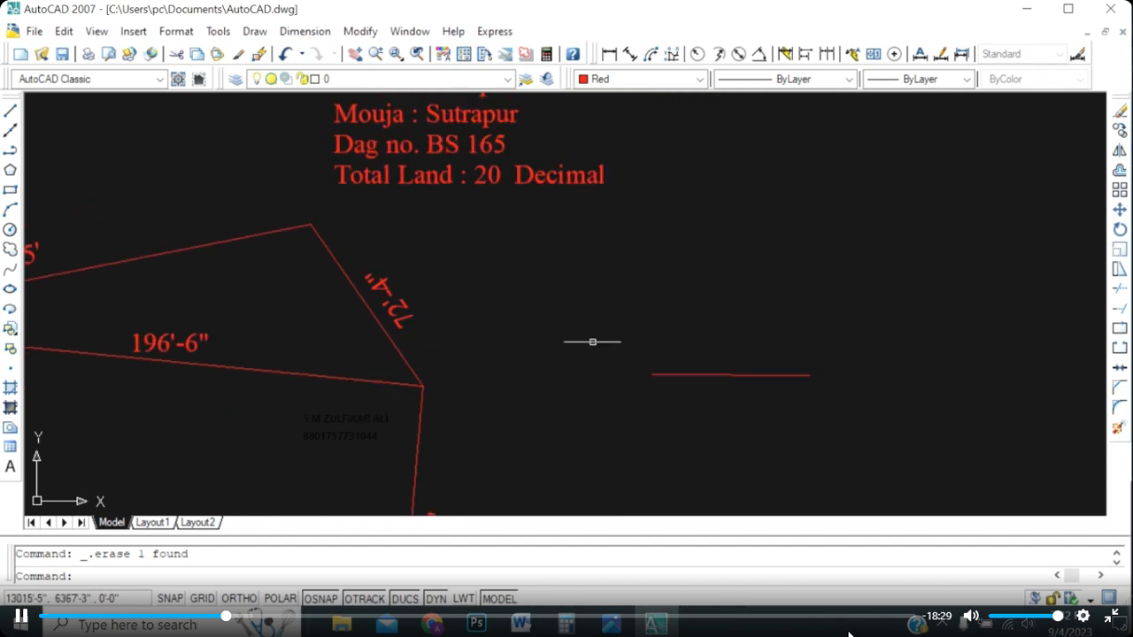
Draw a circle of radius 72'4 centred on the right endpoint of the new 196'-6" line.
scroll(822, 379, "up", 5)
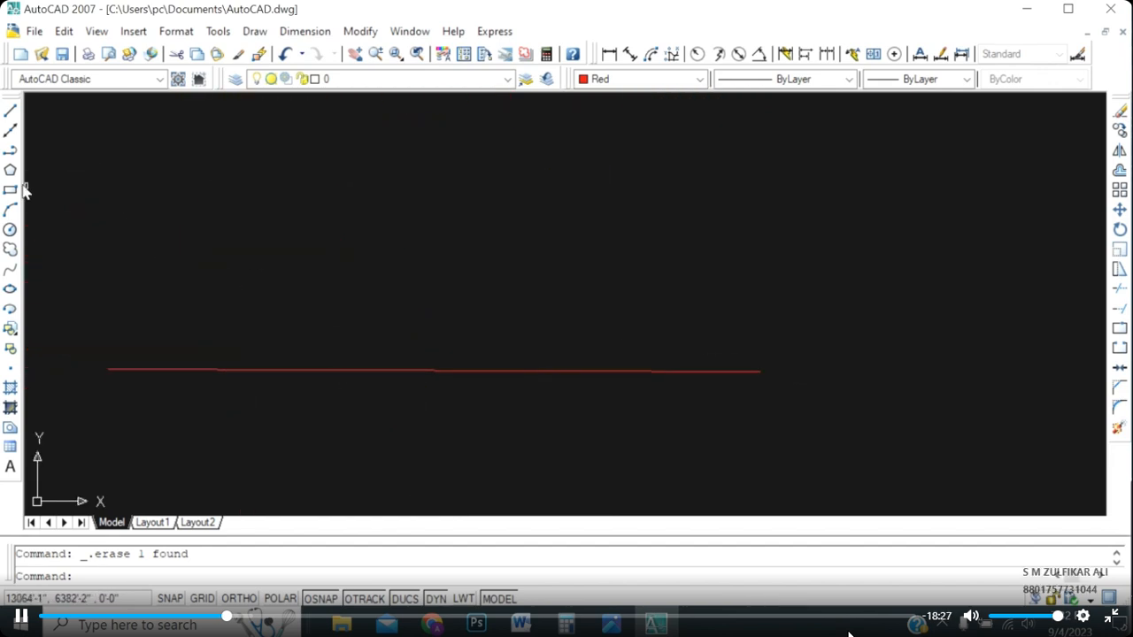
left_click(10, 230)
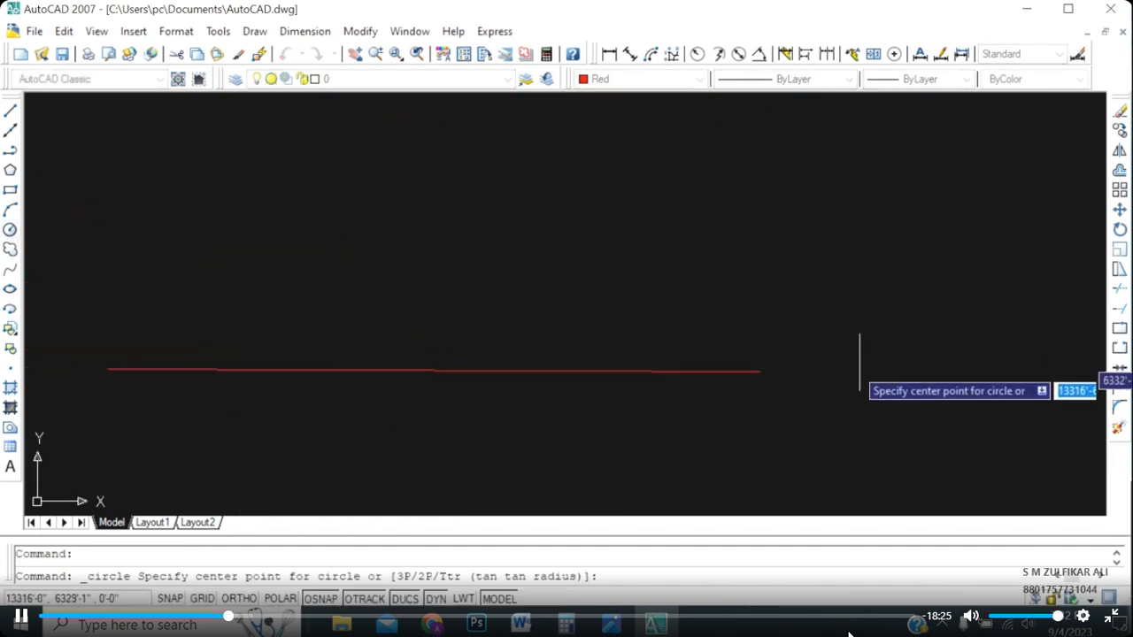
left_click(759, 372)
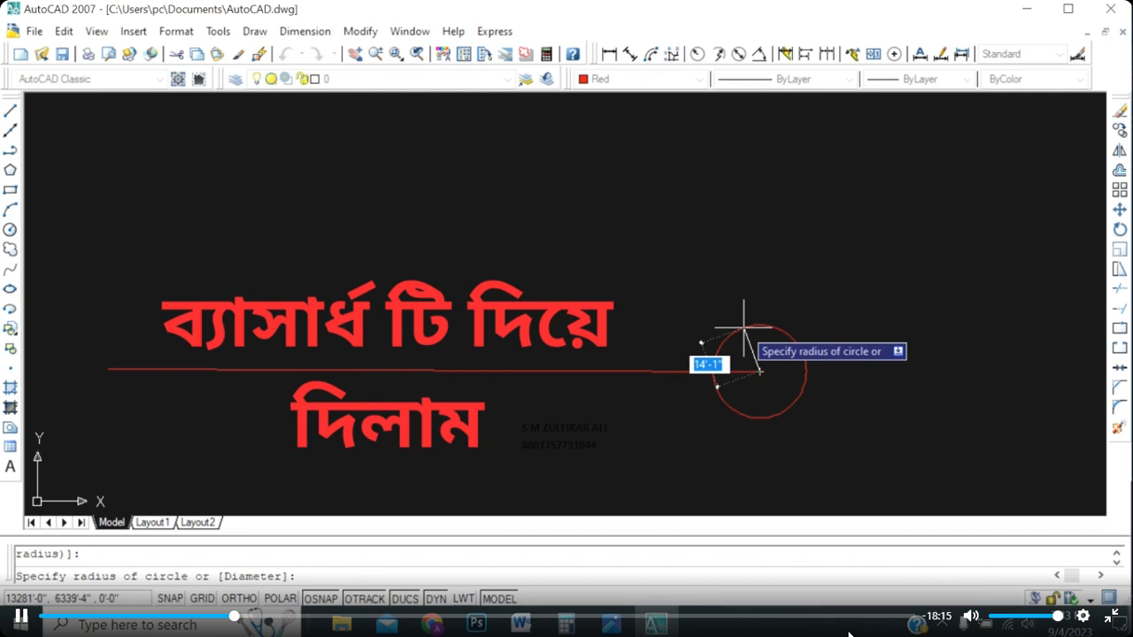
scroll(744, 328, "down", 3)
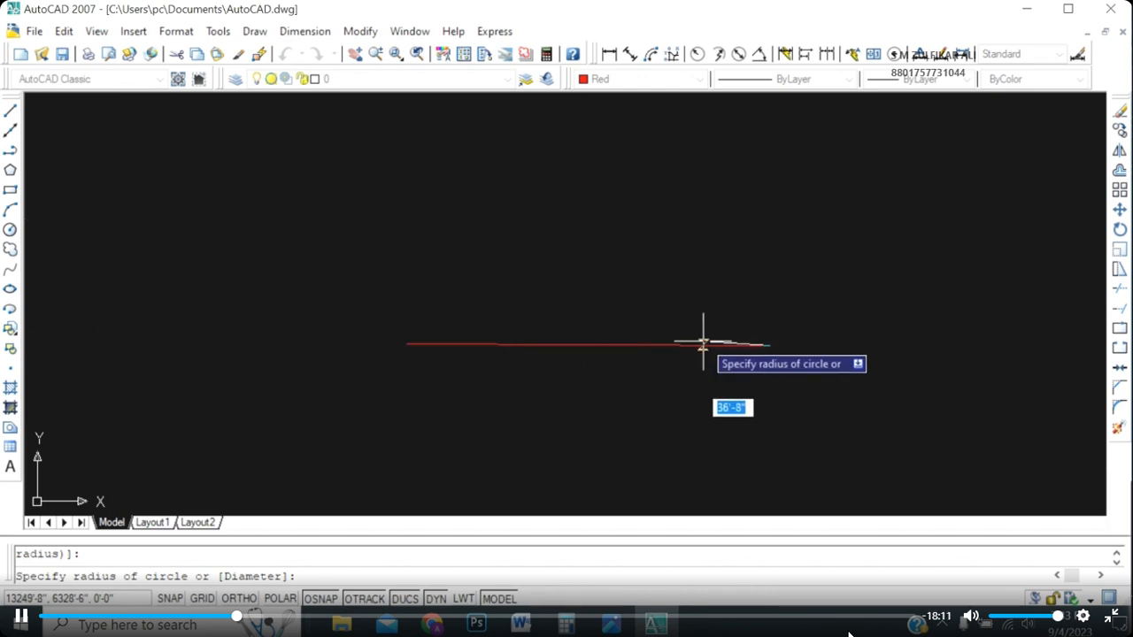
scroll(696, 318, "up", 2)
type("72'4")
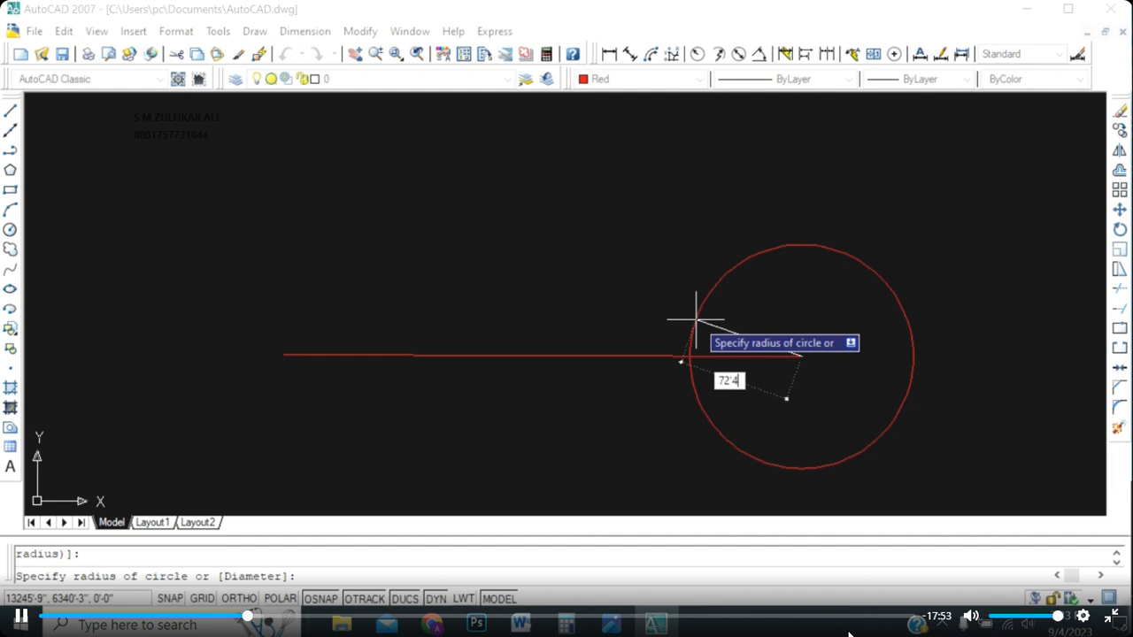
key("Return")
Examine the source plot's upper triangle and read the length of its long upper side.
scroll(621, 271, "down", 2)
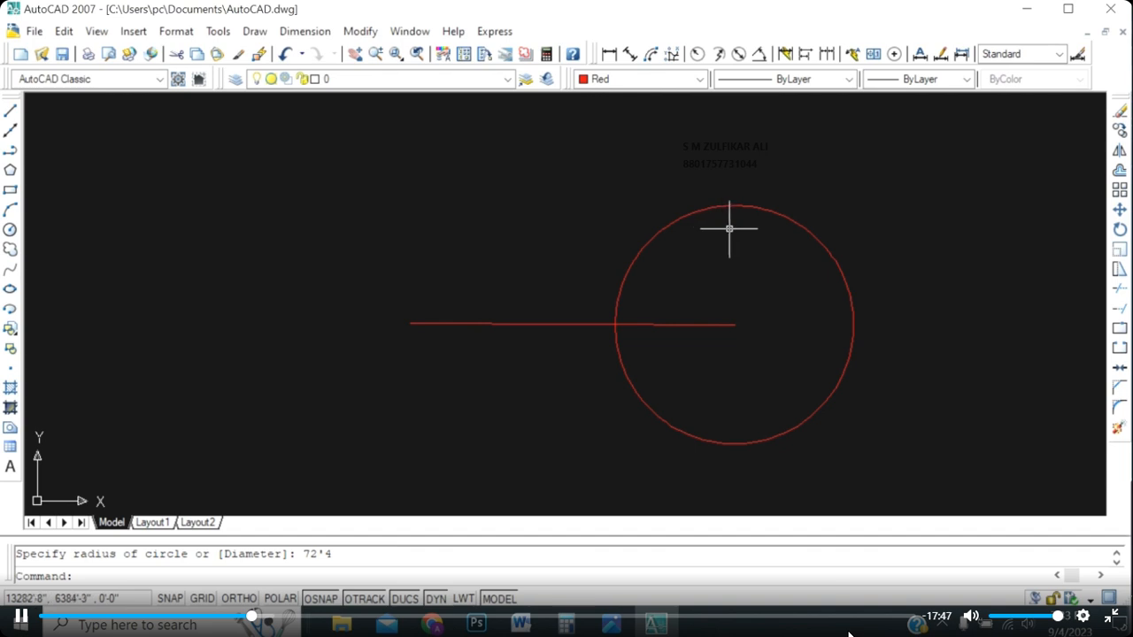
scroll(759, 282, "down", 2)
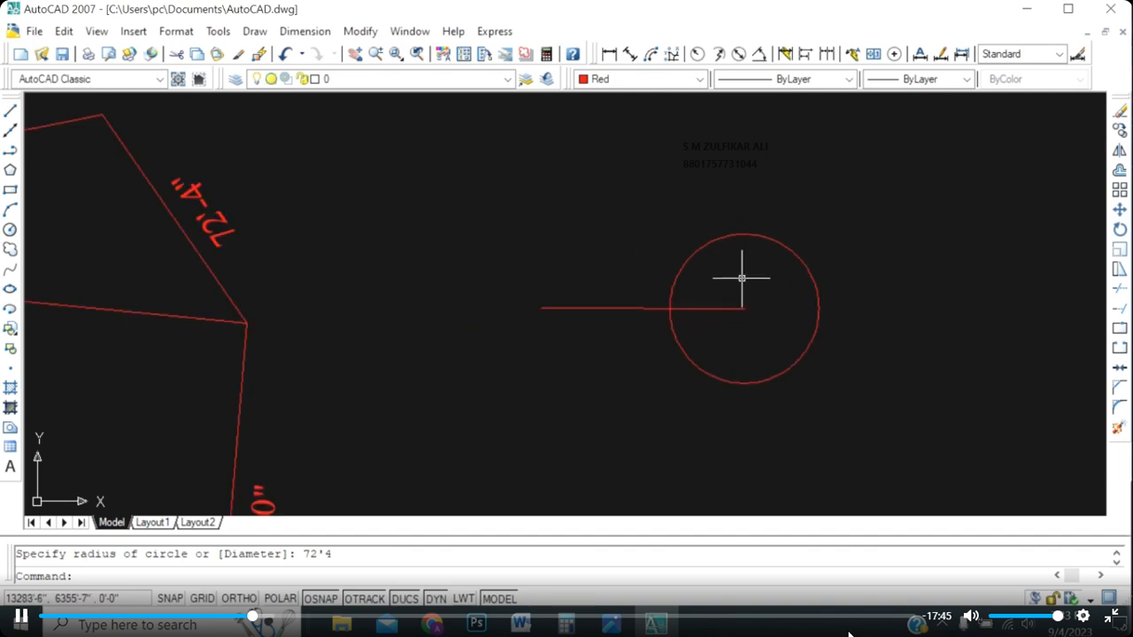
scroll(744, 281, "down", 2)
scroll(670, 314, "down", 4)
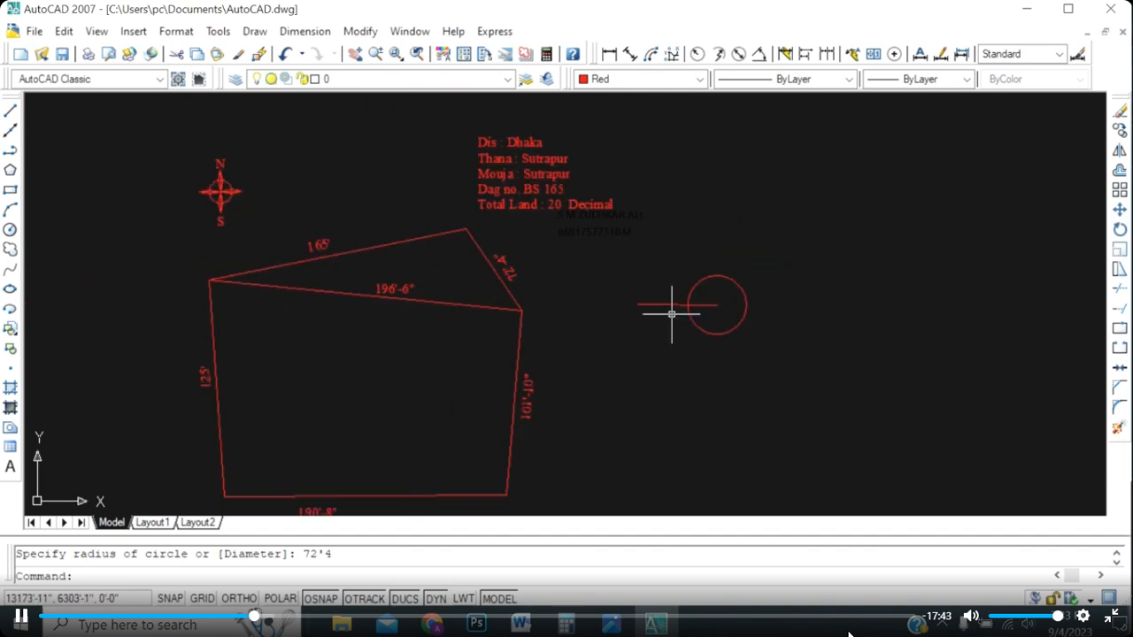
scroll(412, 261, "up", 8)
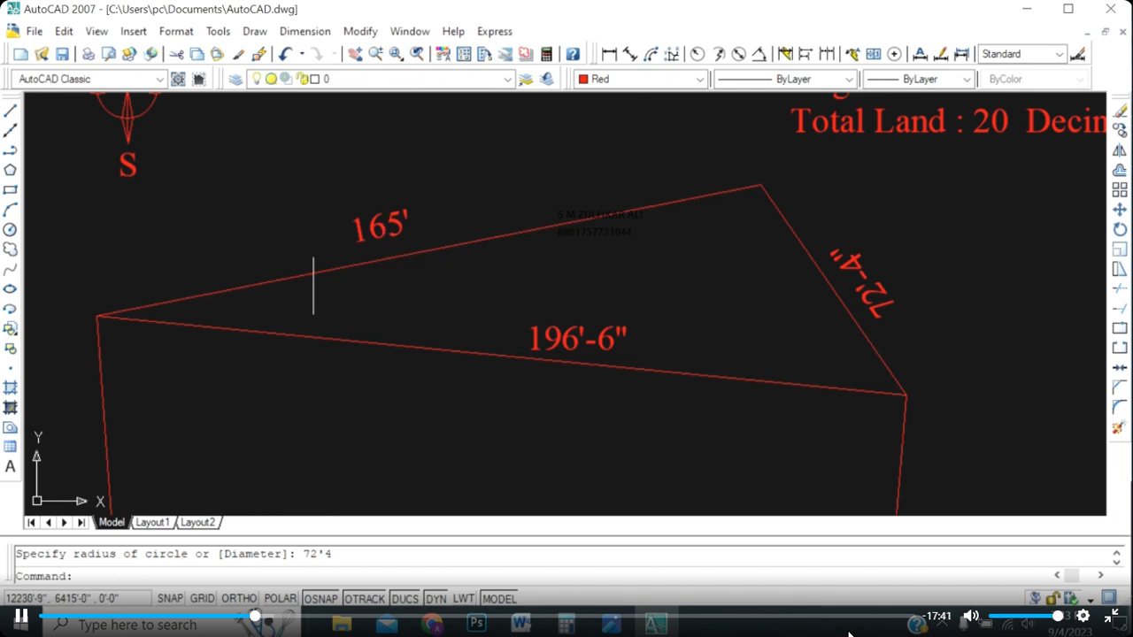
scroll(310, 283, "down", 4)
scroll(623, 309, "up", 7)
scroll(572, 328, "up", 2)
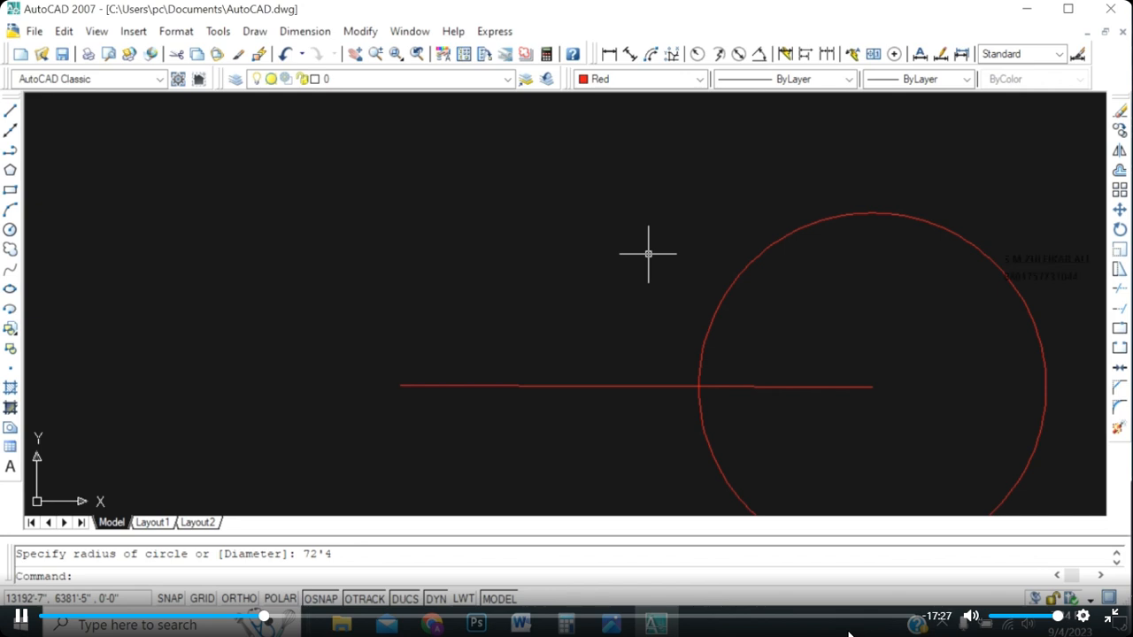
Draw a second circle of radius 165' centred on the left endpoint of the new line.
key("Return")
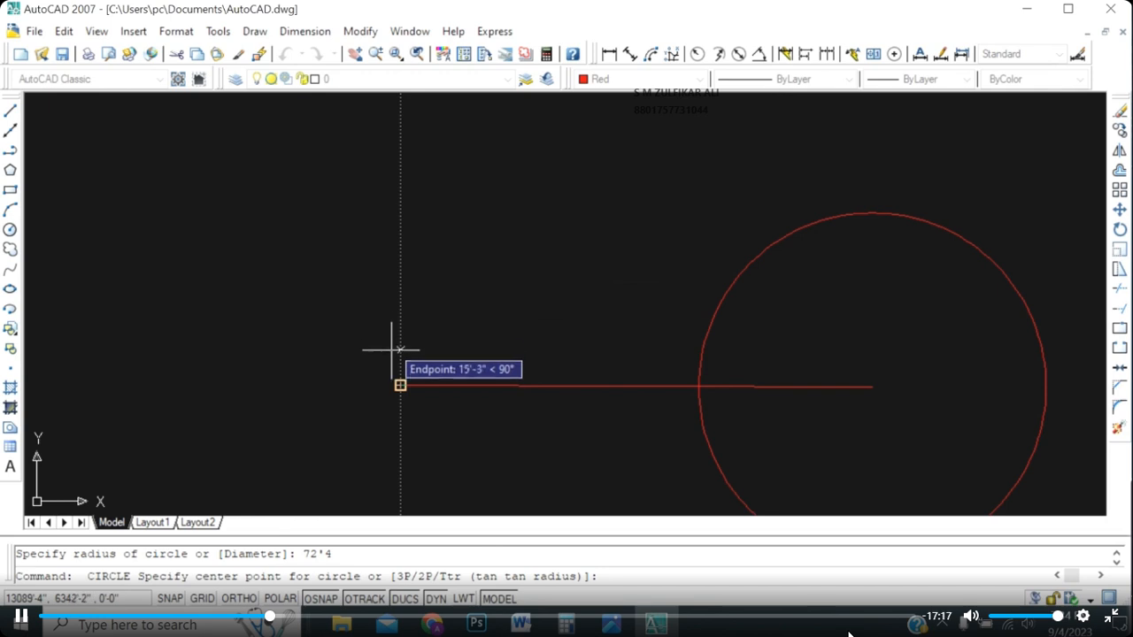
left_click(400, 385)
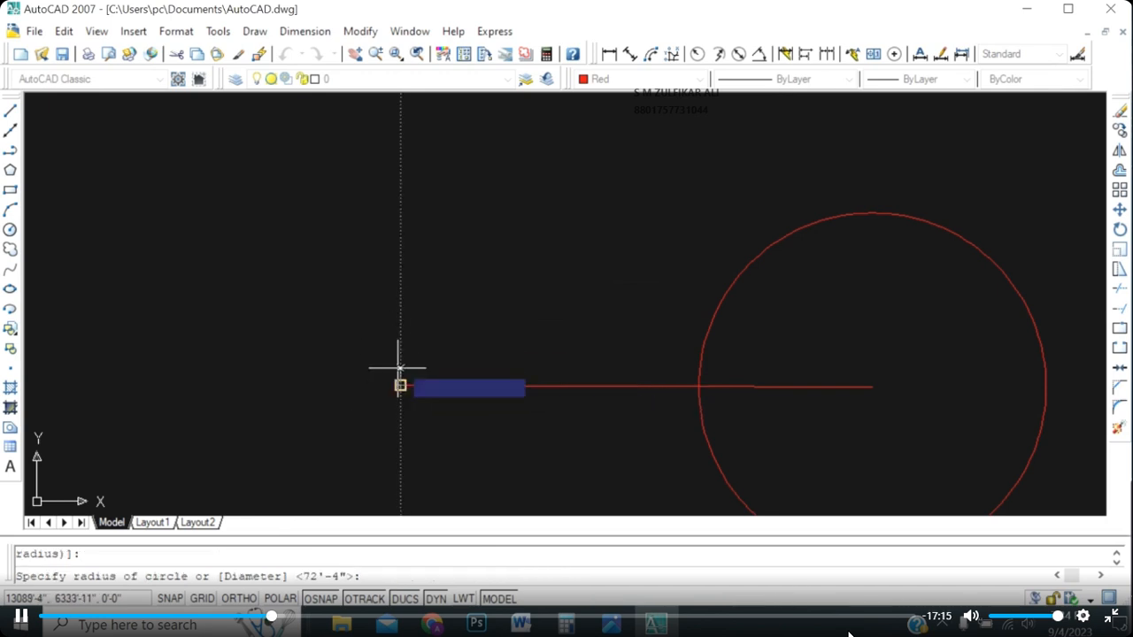
scroll(440, 324, "down", 6)
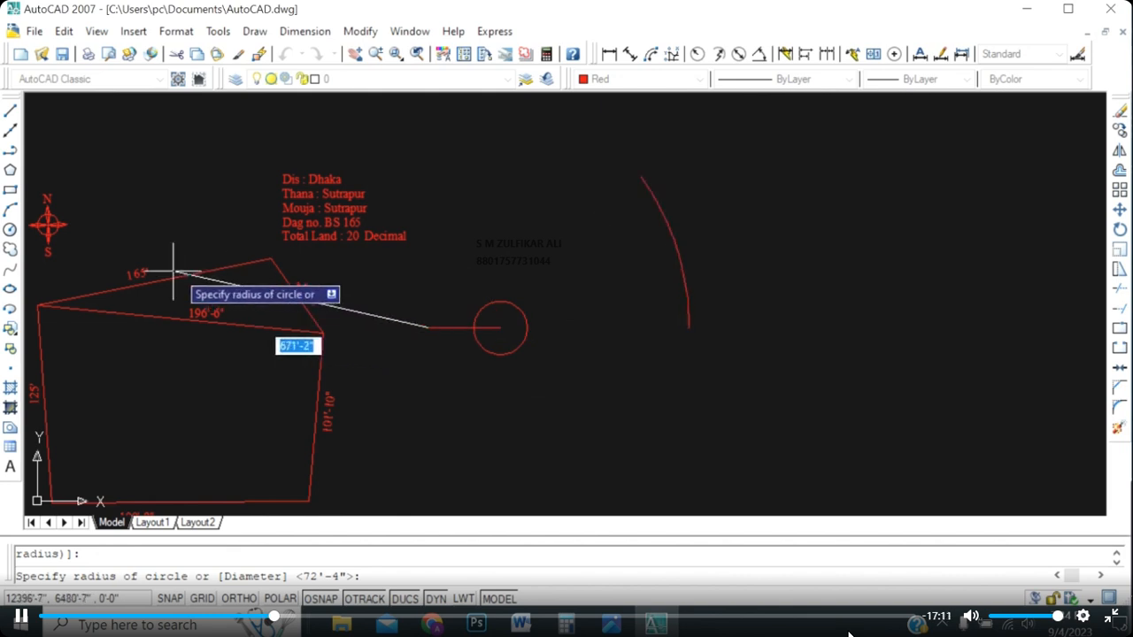
scroll(175, 282, "up", 5)
scroll(221, 310, "down", 6)
scroll(463, 354, "up", 3)
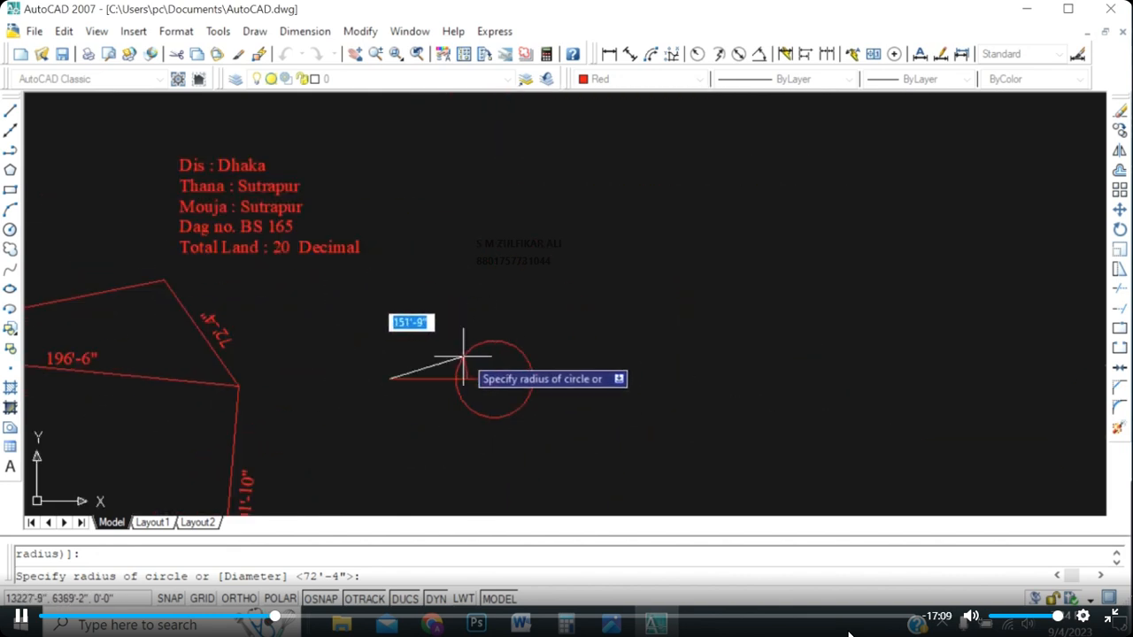
scroll(463, 356, "up", 5)
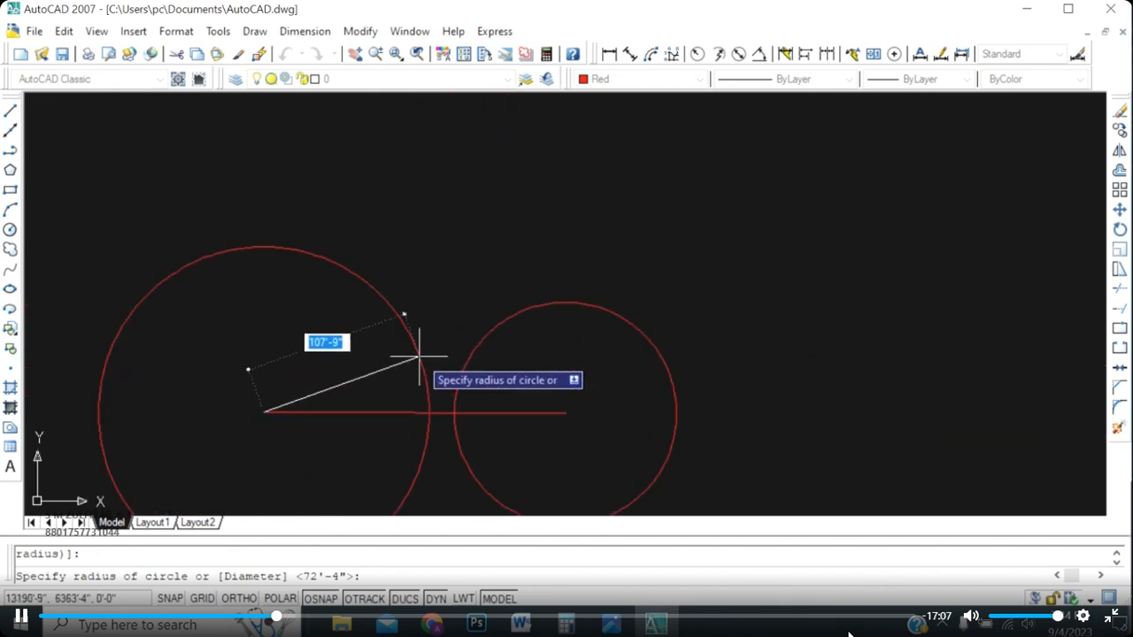
type("165")
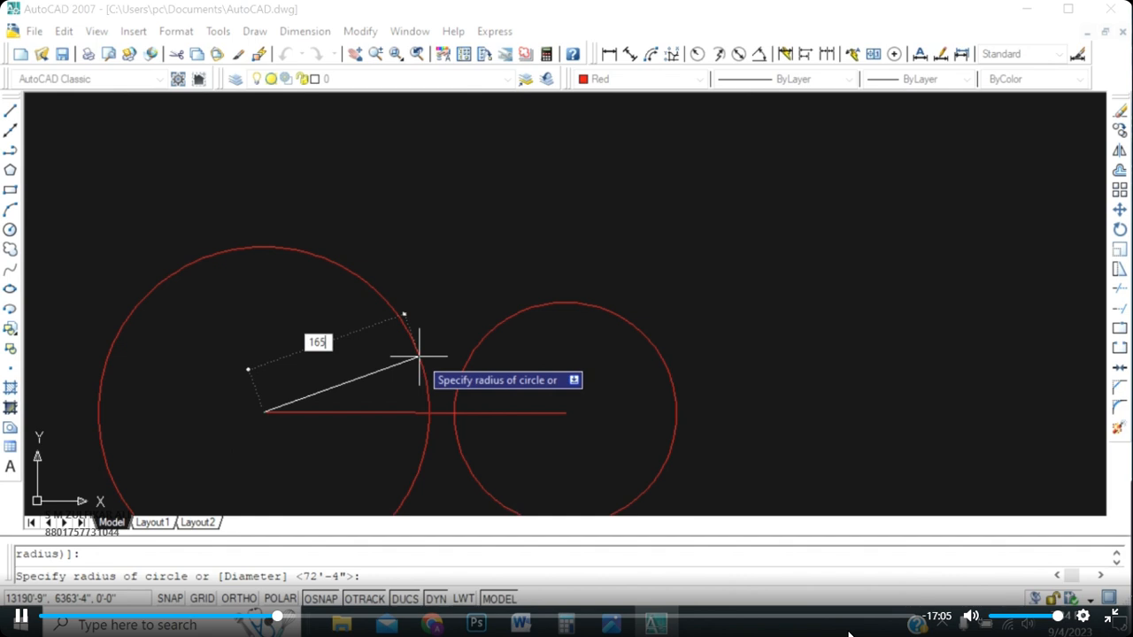
type("'")
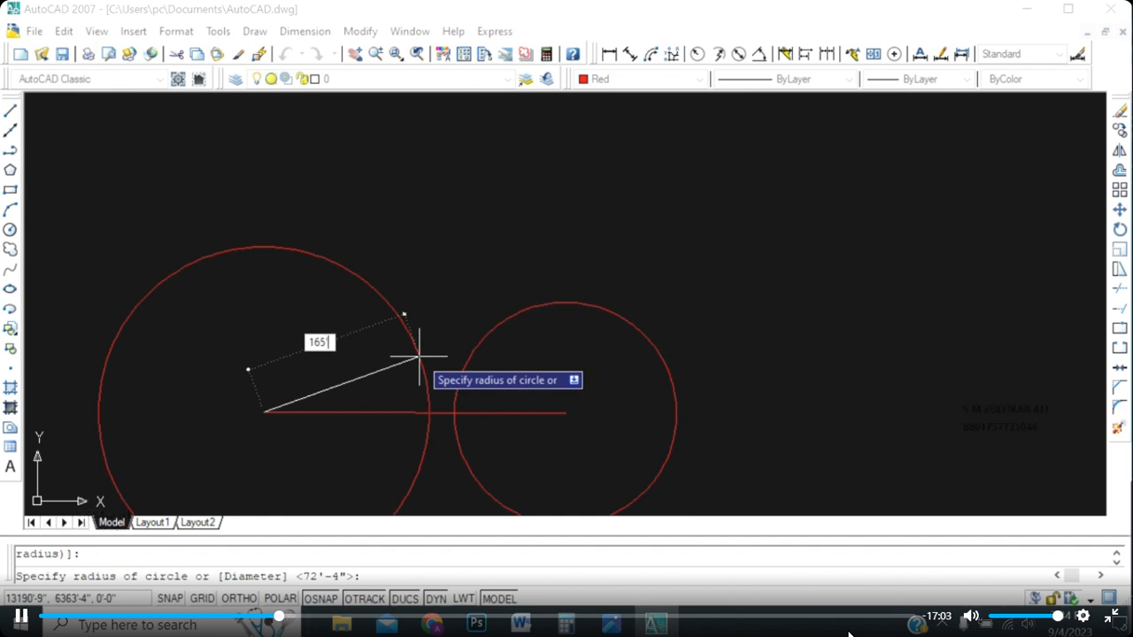
key("Return")
Examine the point above the new line where the two circles cross.
scroll(417, 354, "down", 4)
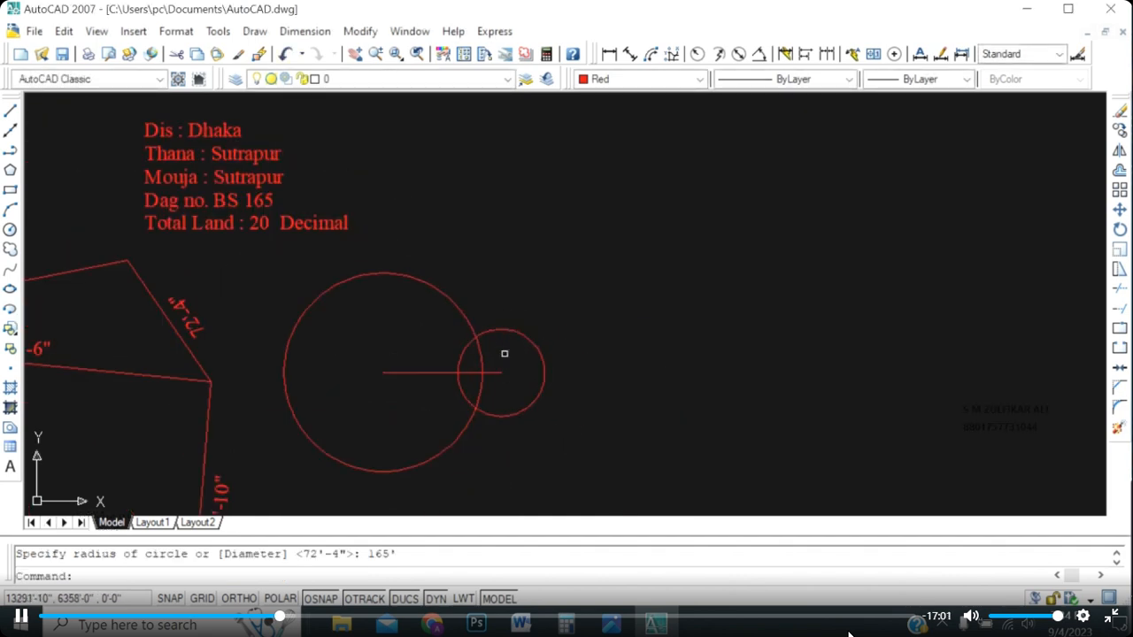
scroll(505, 353, "up", 5)
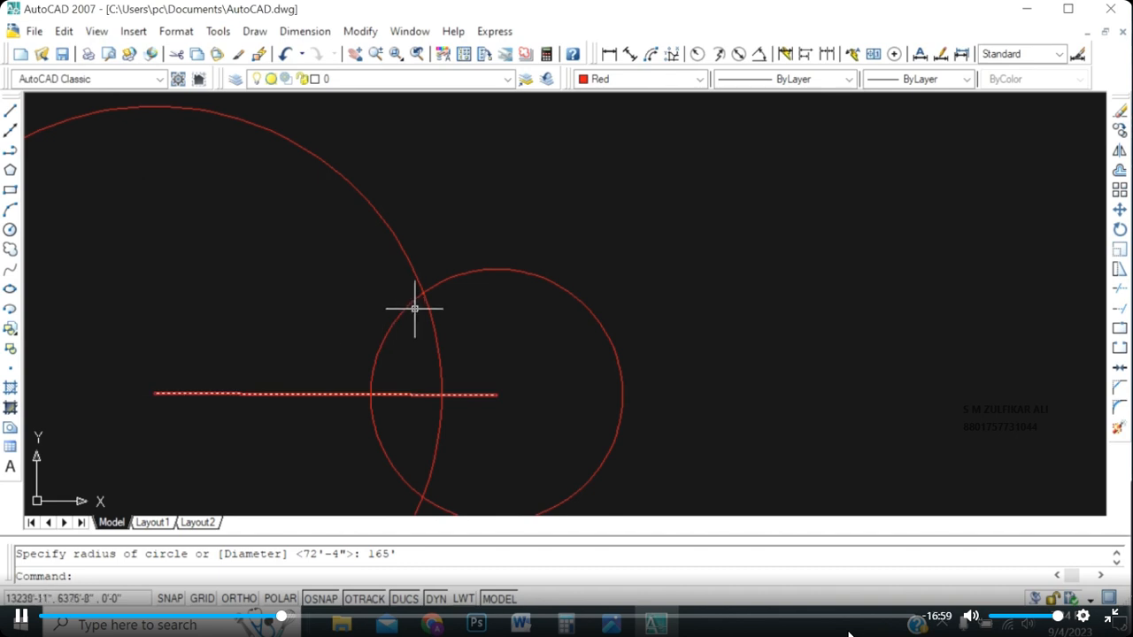
scroll(411, 308, "up", 3)
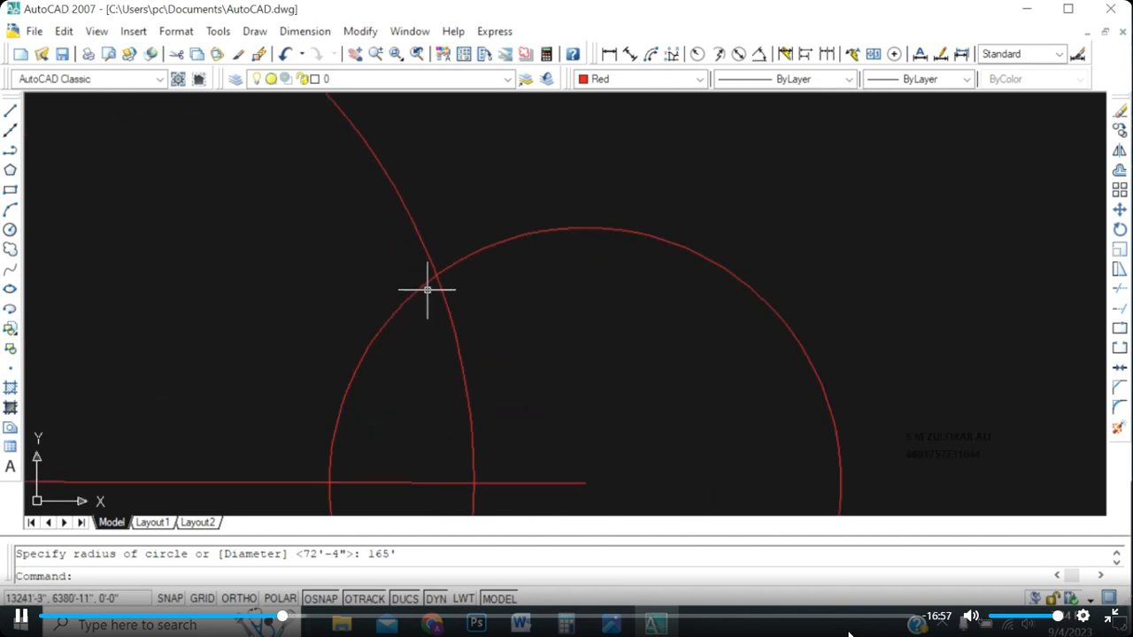
scroll(438, 278, "up", 3)
scroll(563, 284, "down", 4)
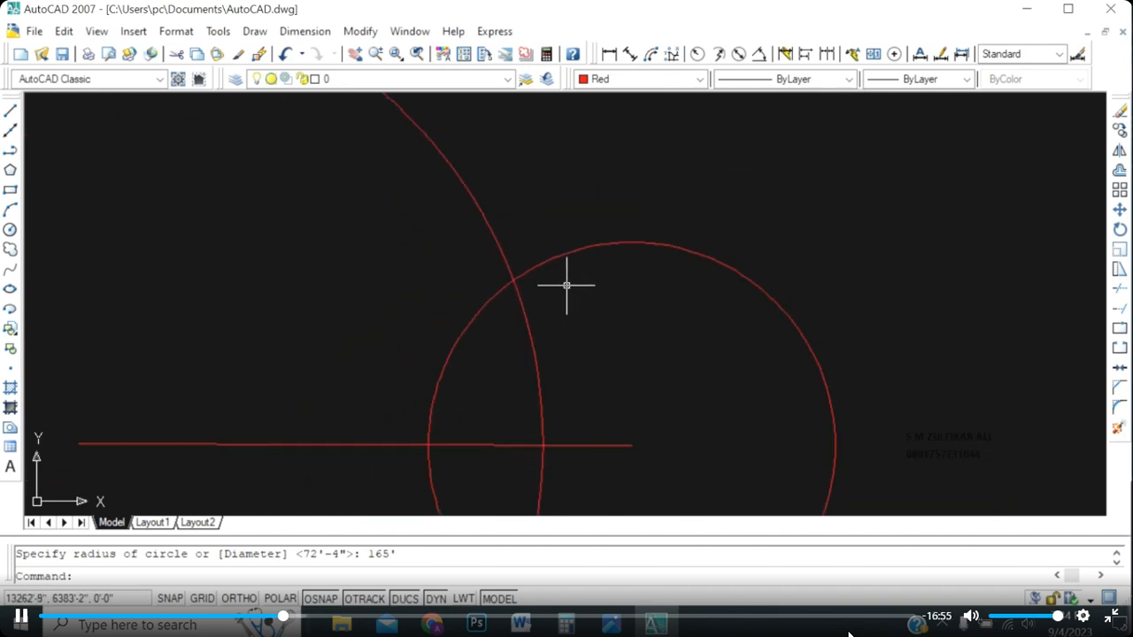
scroll(628, 255, "down", 5)
scroll(581, 261, "up", 5)
scroll(438, 385, "down", 2)
Draw a polyline from the line's left endpoint to the upper crossing of the circles and on to the line's right endpoint.
left_click(10, 151)
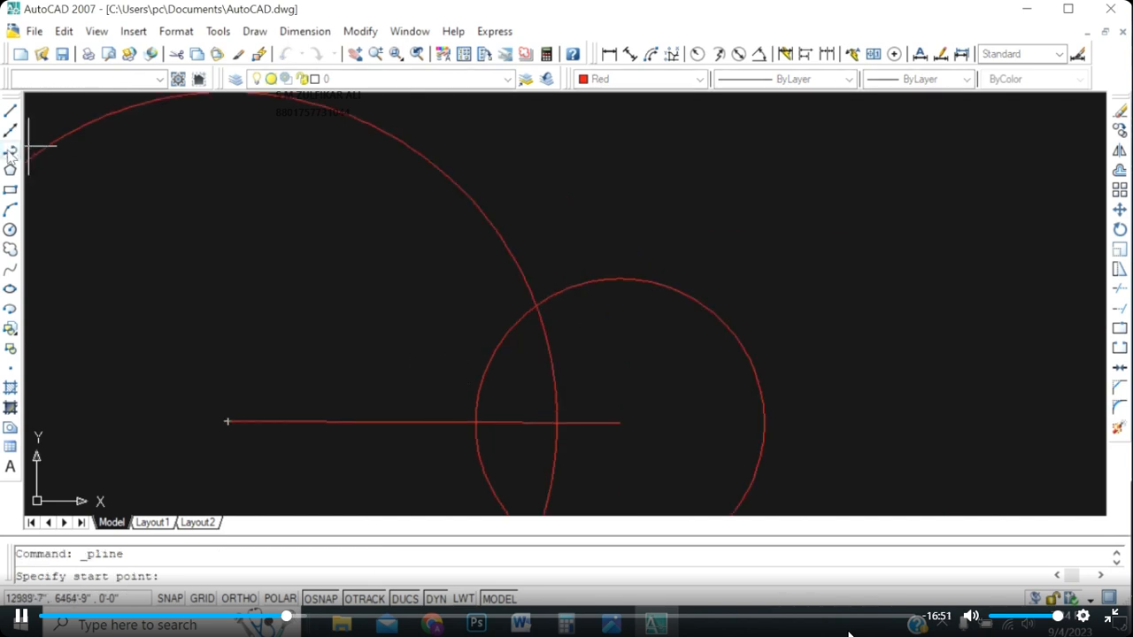
scroll(265, 412, "up", 5)
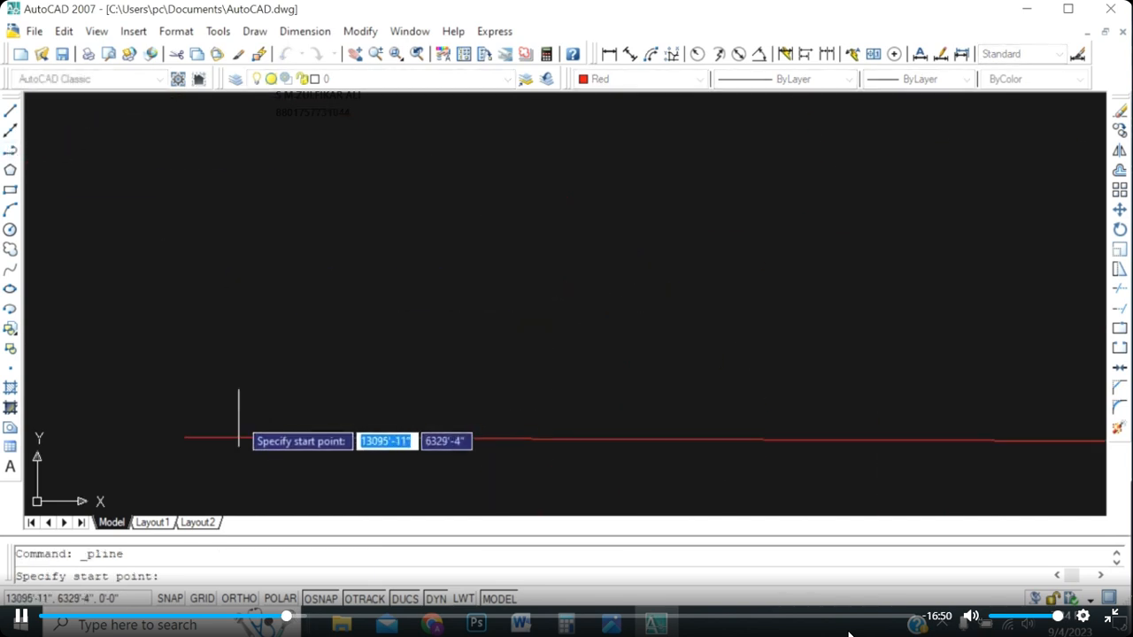
left_click(185, 438)
scroll(179, 440, "down", 5)
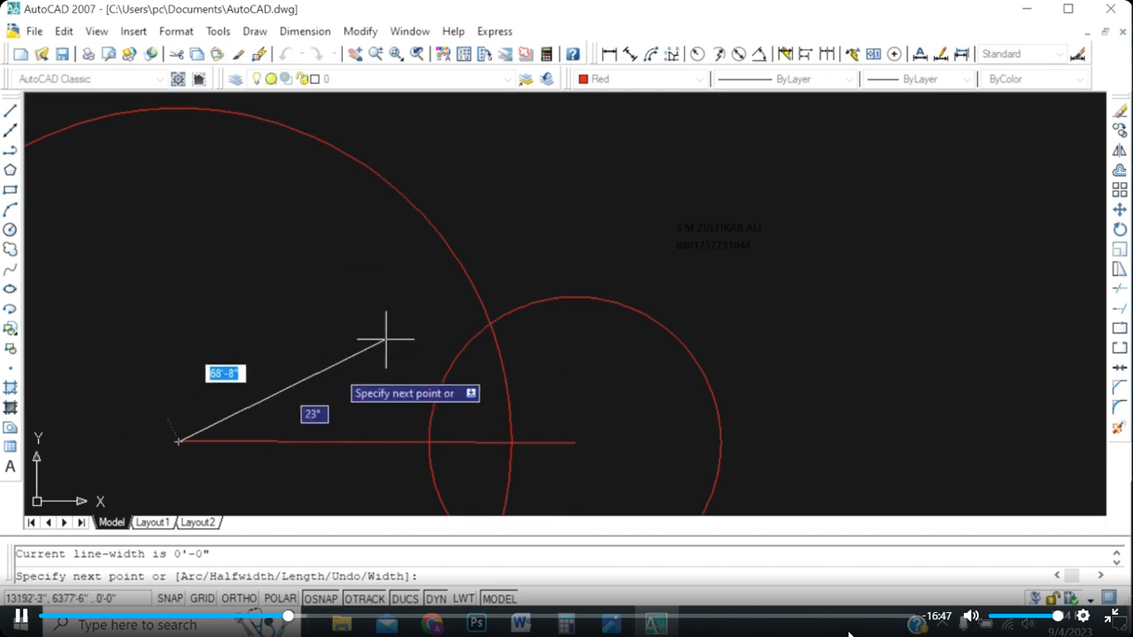
scroll(468, 324, "up", 2)
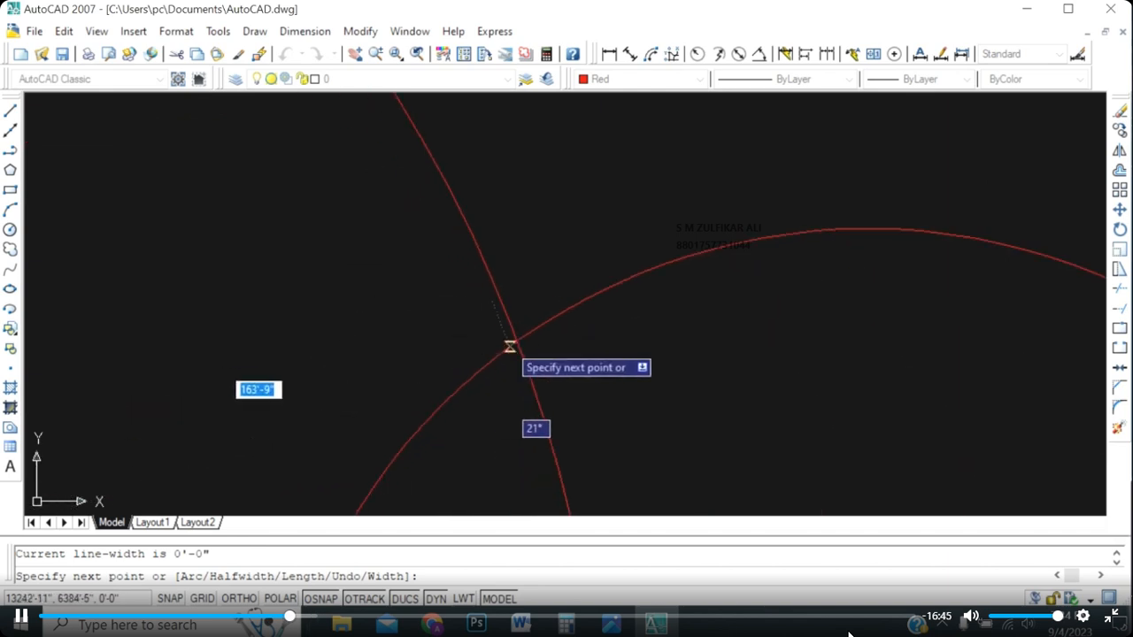
left_click(513, 337)
scroll(514, 337, "down", 2)
scroll(532, 208, "down", 3)
scroll(614, 340, "up", 3)
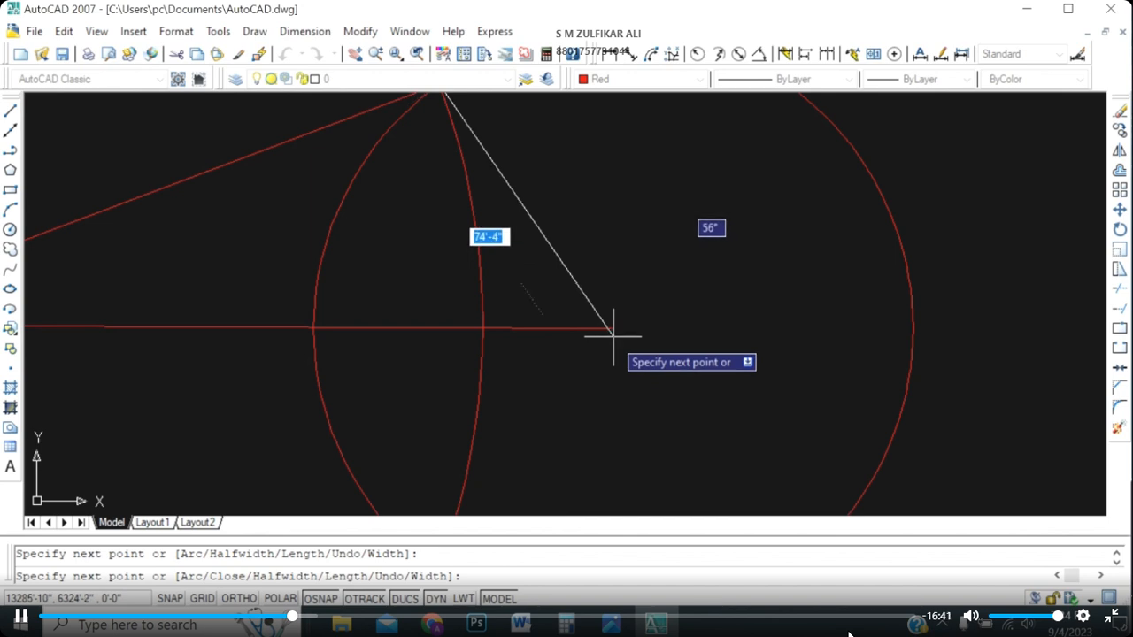
left_click(613, 329)
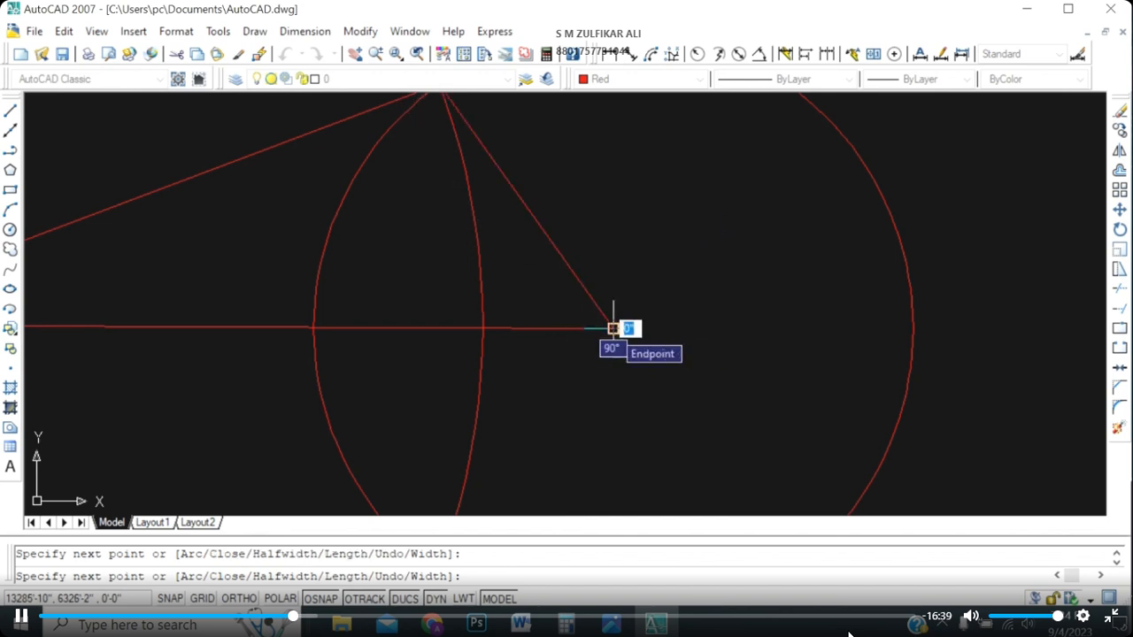
key("Return")
Stretch the polyline's apex vertex onto the exact upper intersection of the two circles and deselect everything.
scroll(734, 374, "down", 3)
scroll(620, 289, "up", 6)
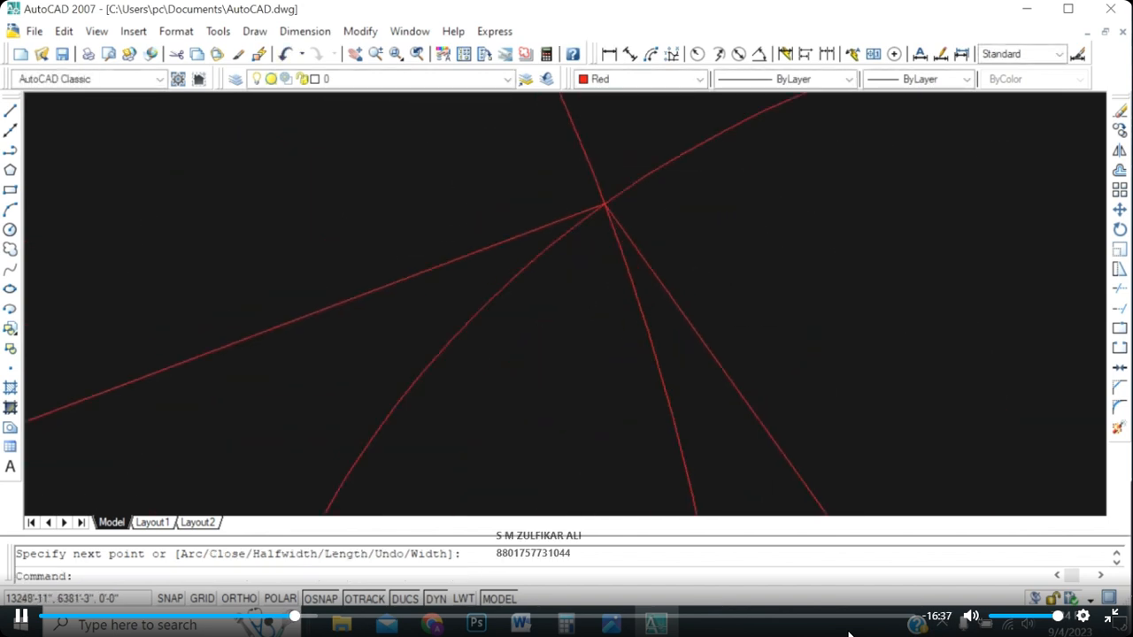
scroll(399, 241, "up", 6)
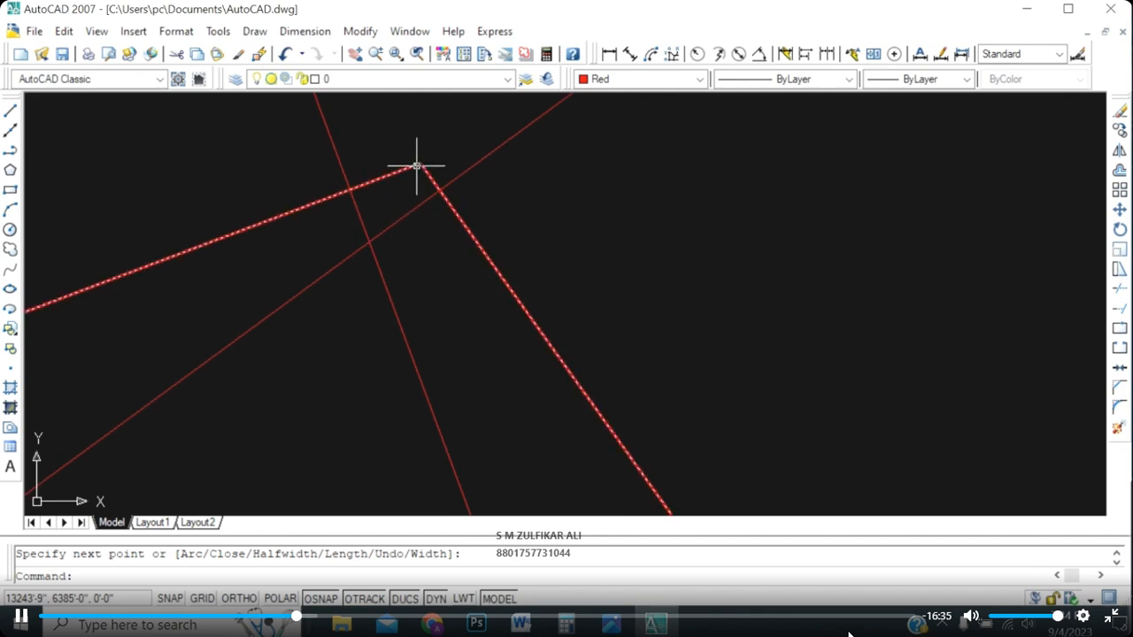
left_click(421, 163)
left_click(420, 163)
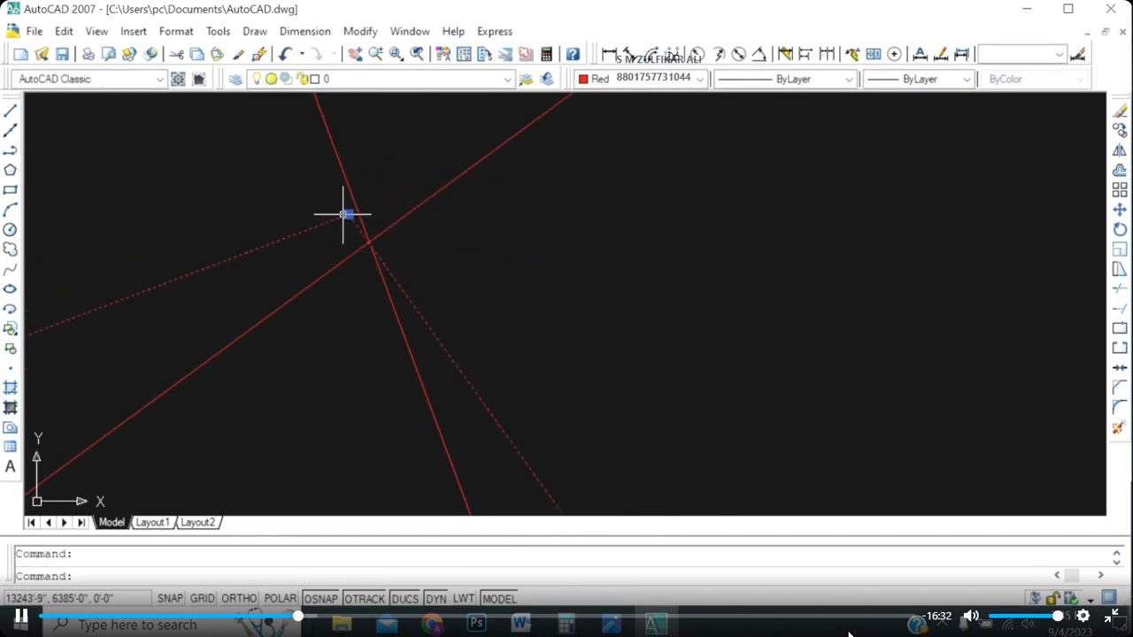
left_click(348, 215)
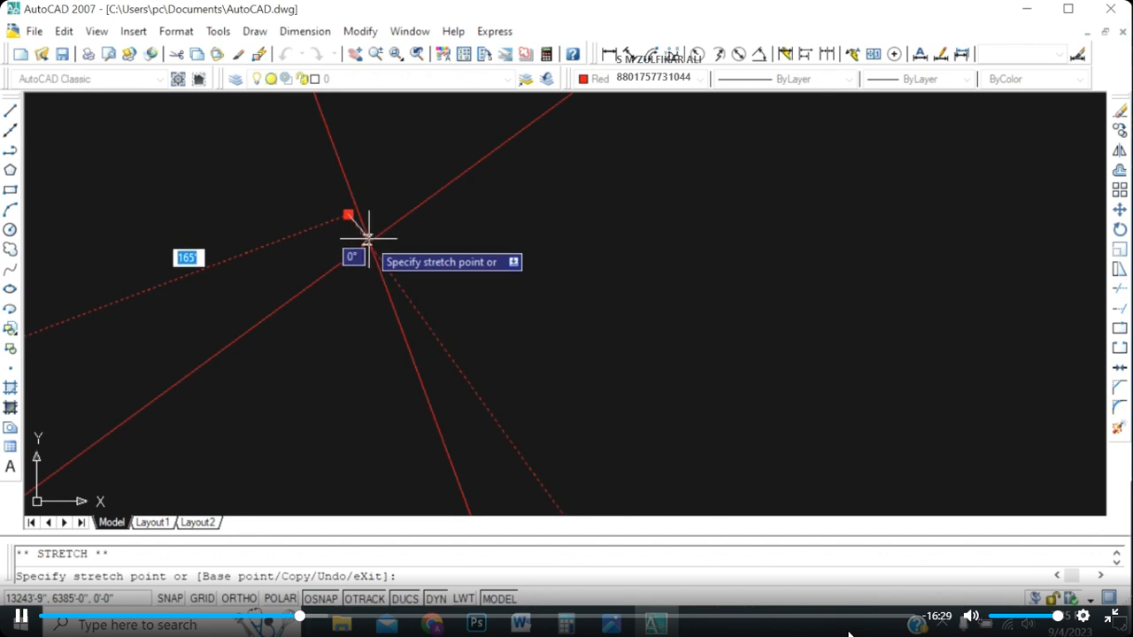
left_click(369, 237)
scroll(547, 212, "down", 5)
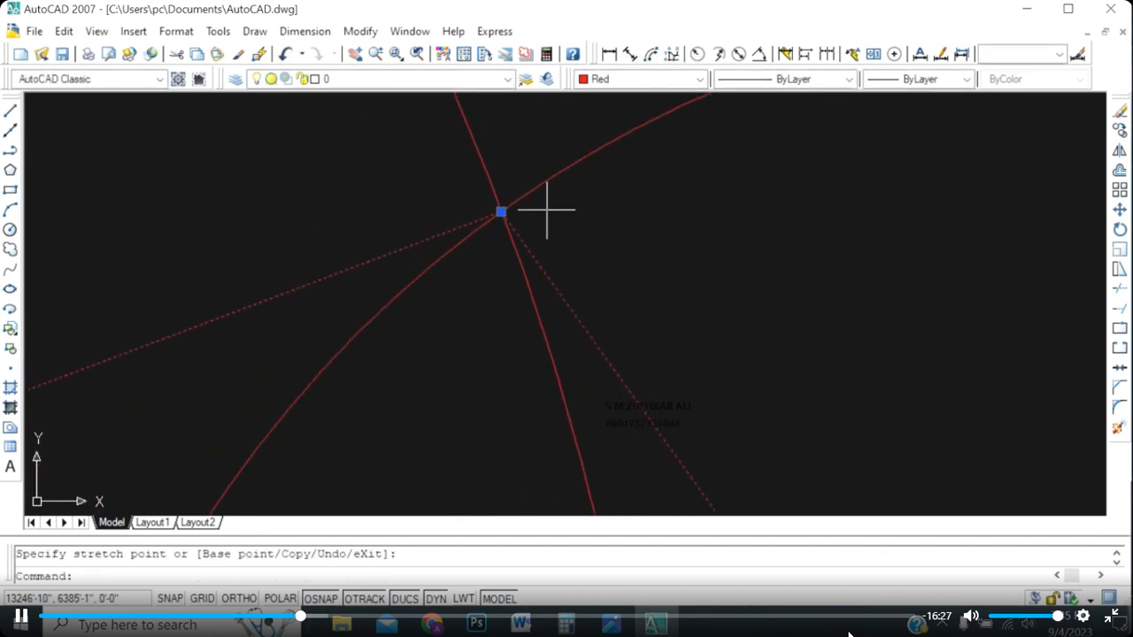
scroll(670, 195, "up", 2)
right_click(670, 195)
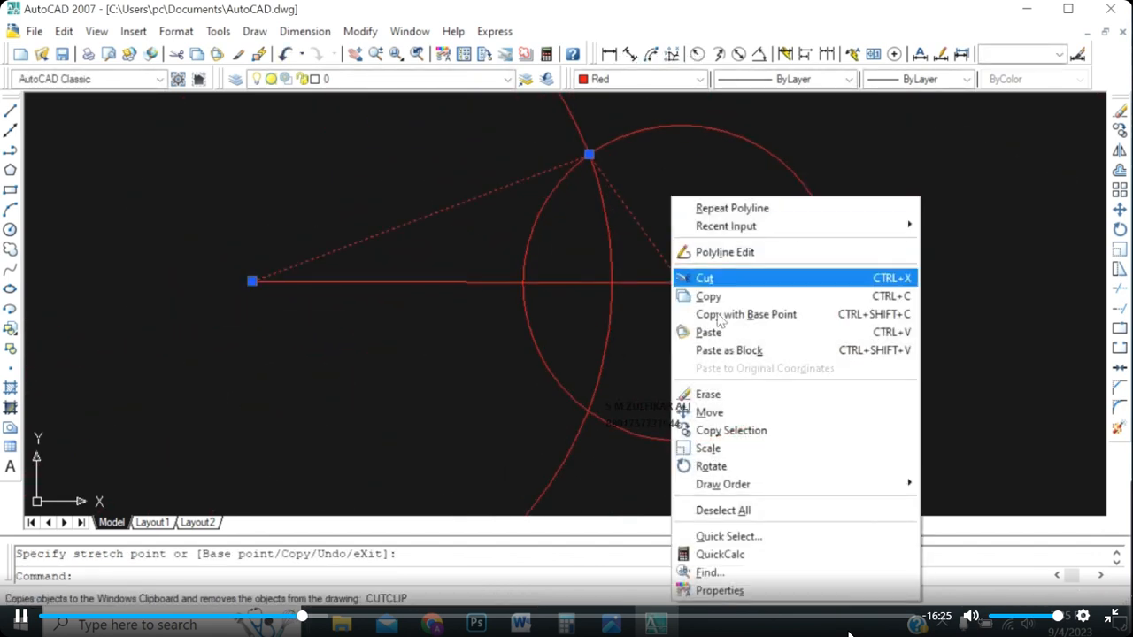
left_click(742, 511)
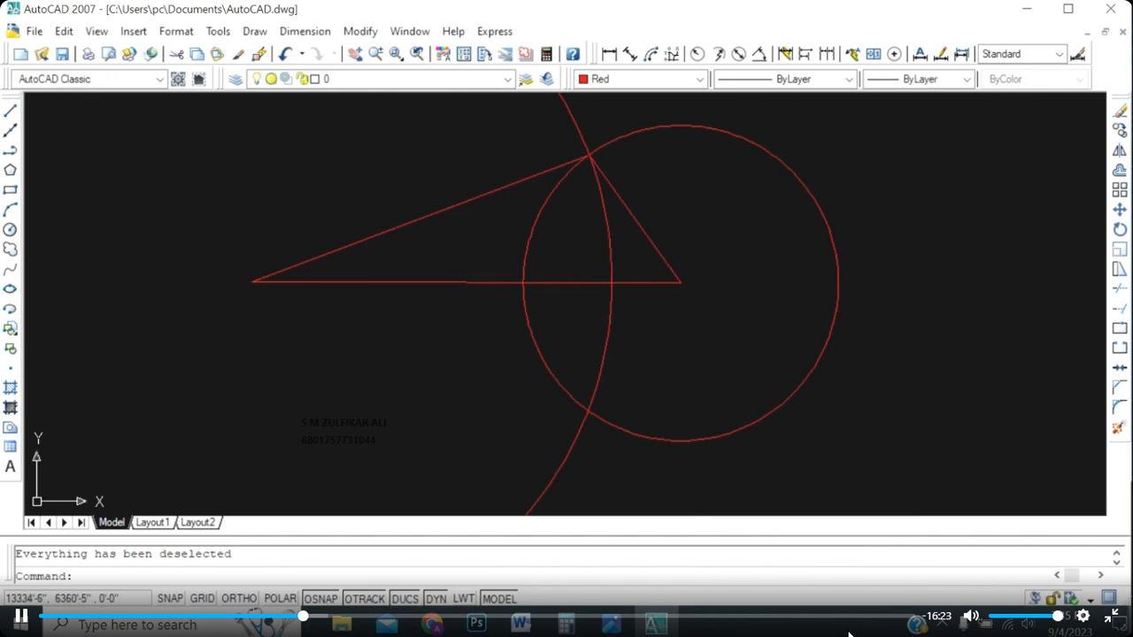
Erase both construction circles, keeping the triangle formed by the base line and the polyline.
left_click(824, 219)
scroll(753, 347, "down", 4)
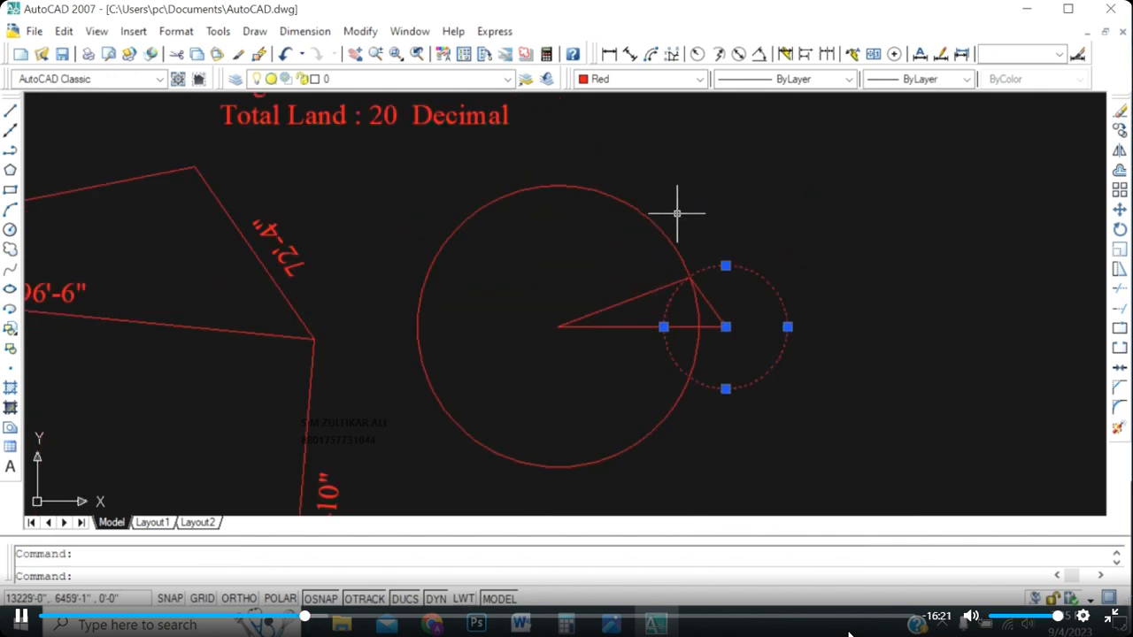
left_click(657, 224)
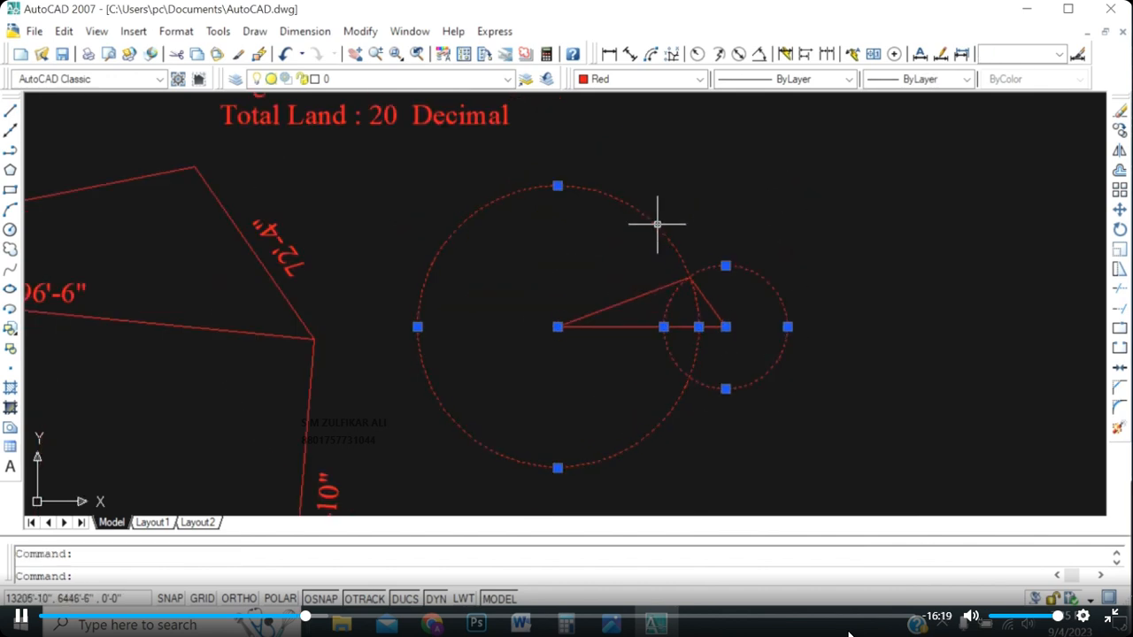
key("Delete")
Add an aligned dimension to the triangle's long sloping side from the base's left endpoint to the apex, placed above the side.
scroll(664, 328, "up", 4)
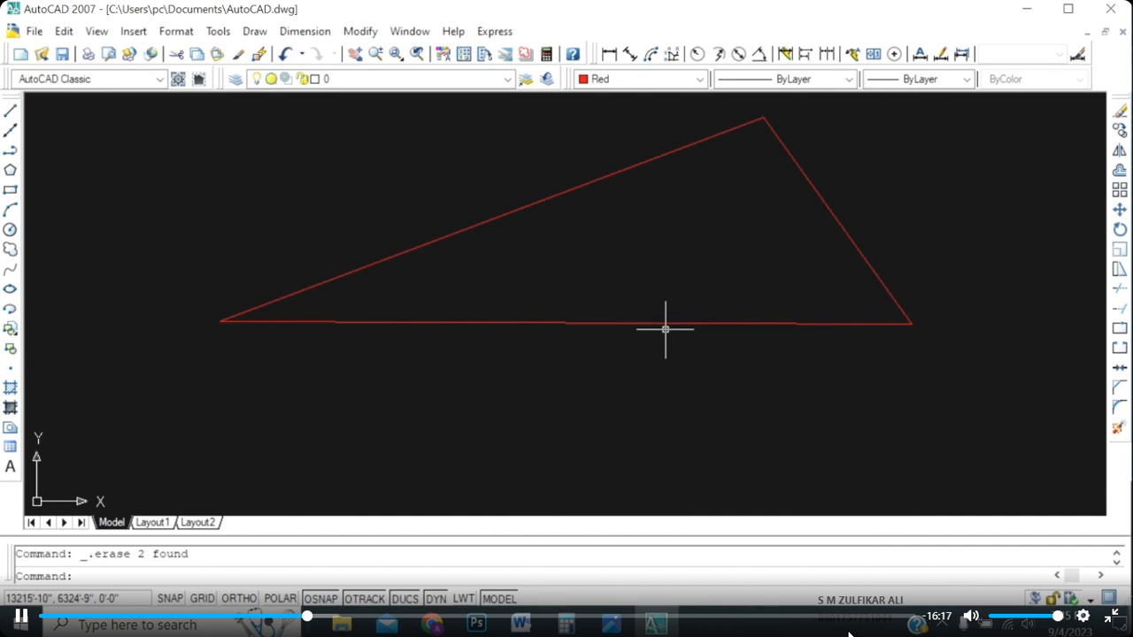
scroll(615, 345, "down", 2)
scroll(753, 261, "up", 1)
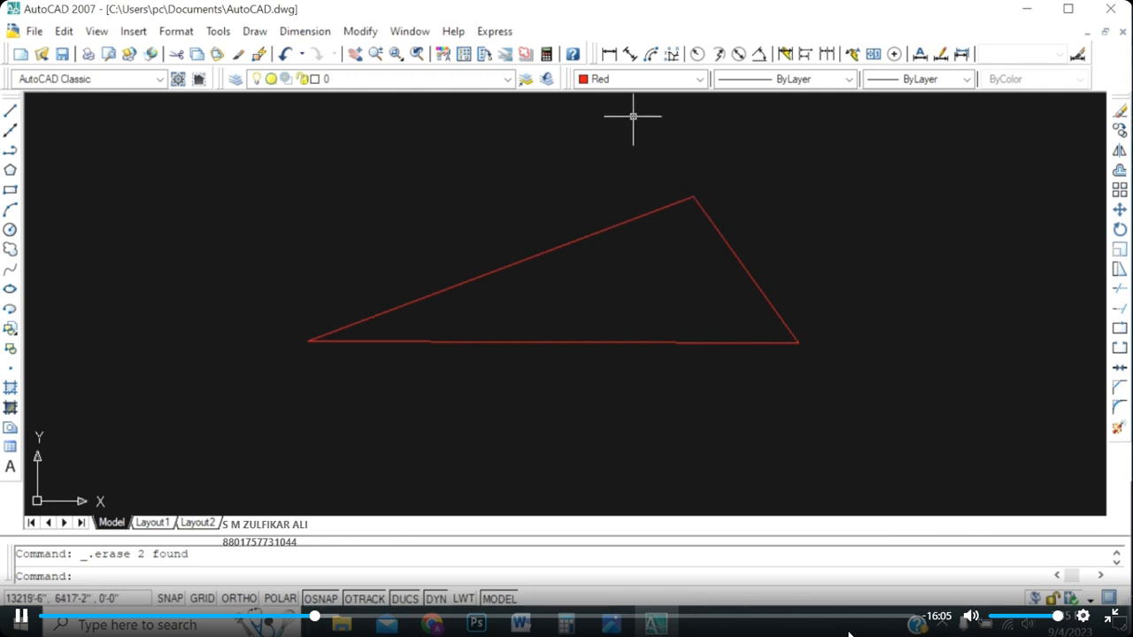
left_click(629, 54)
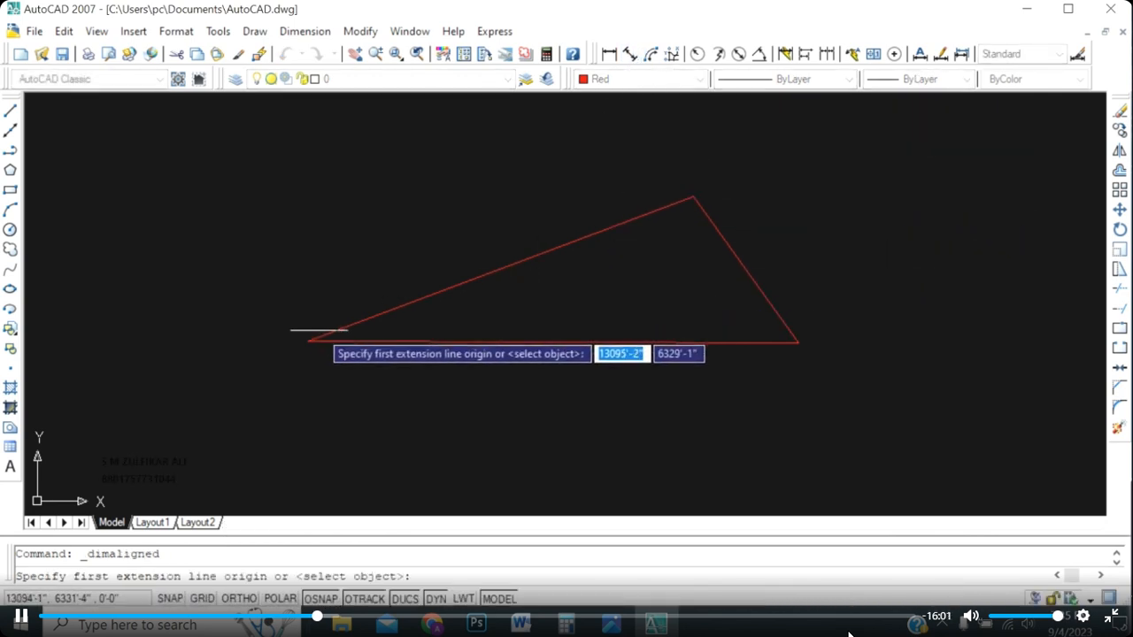
left_click(308, 341)
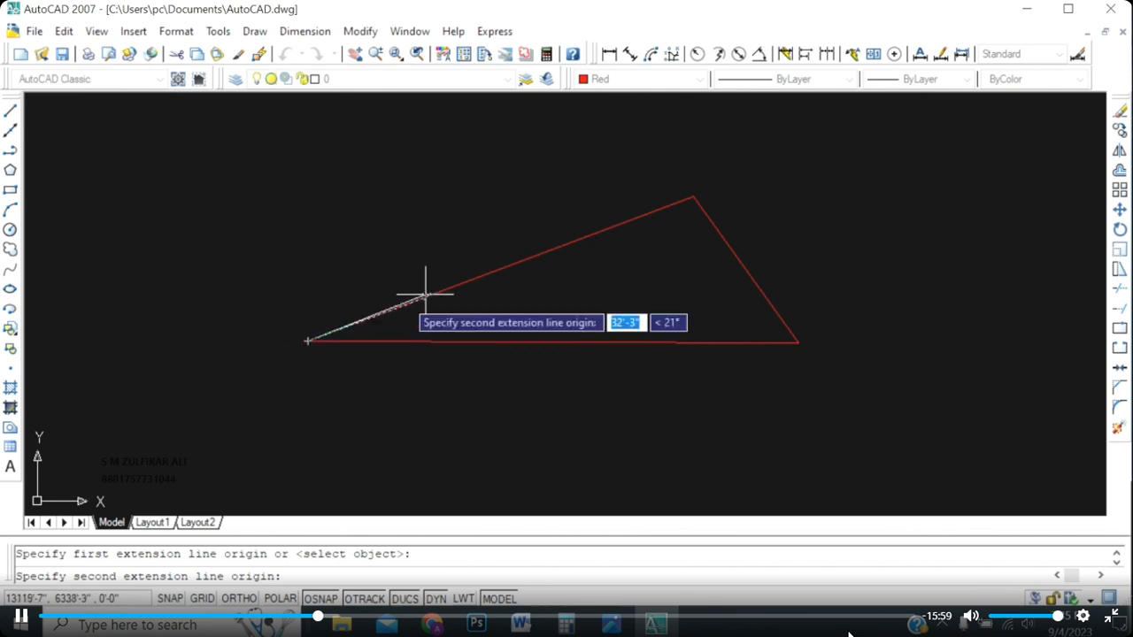
left_click(693, 197)
left_click(664, 164)
Add an aligned dimension to the triangle's short right side by selecting that segment, placed outside the triangle.
scroll(507, 237, "up", 2)
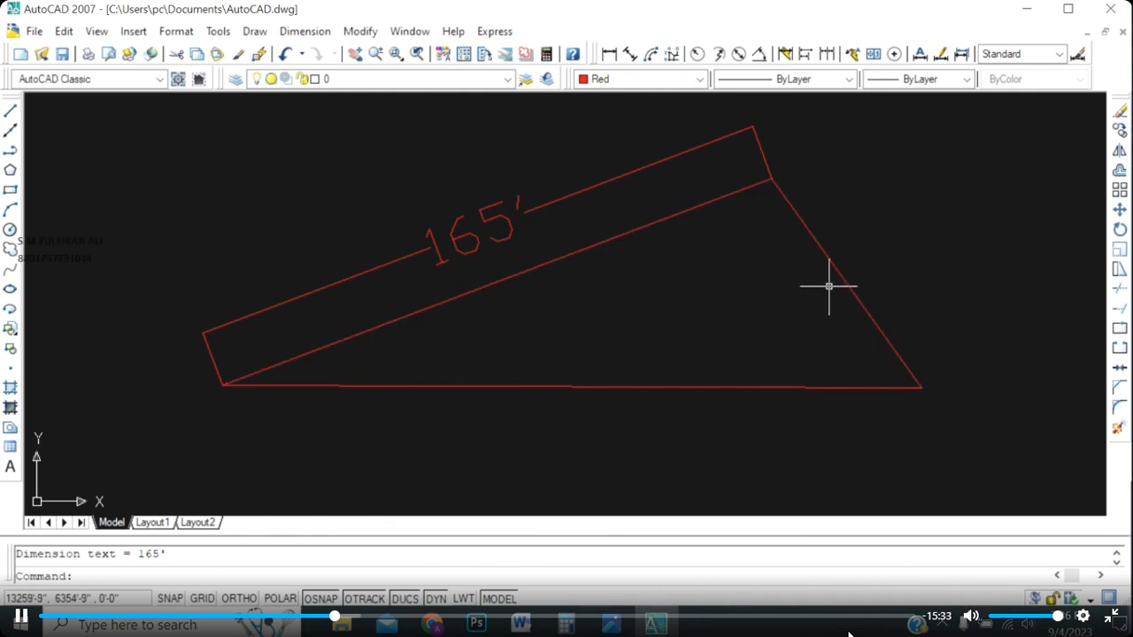
key("Return")
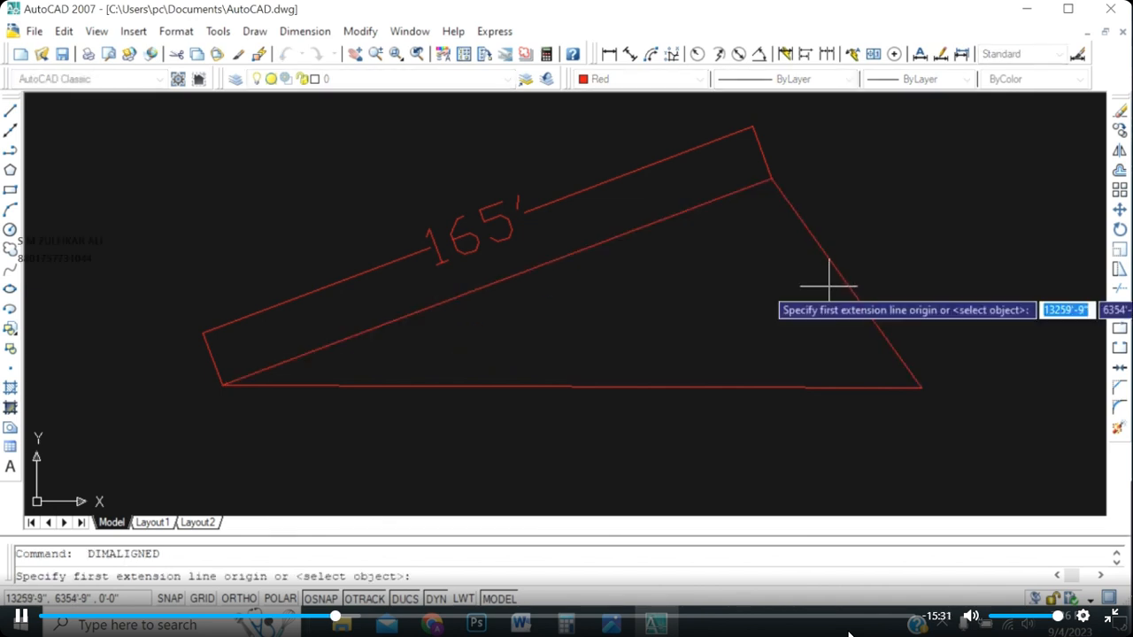
key("Return")
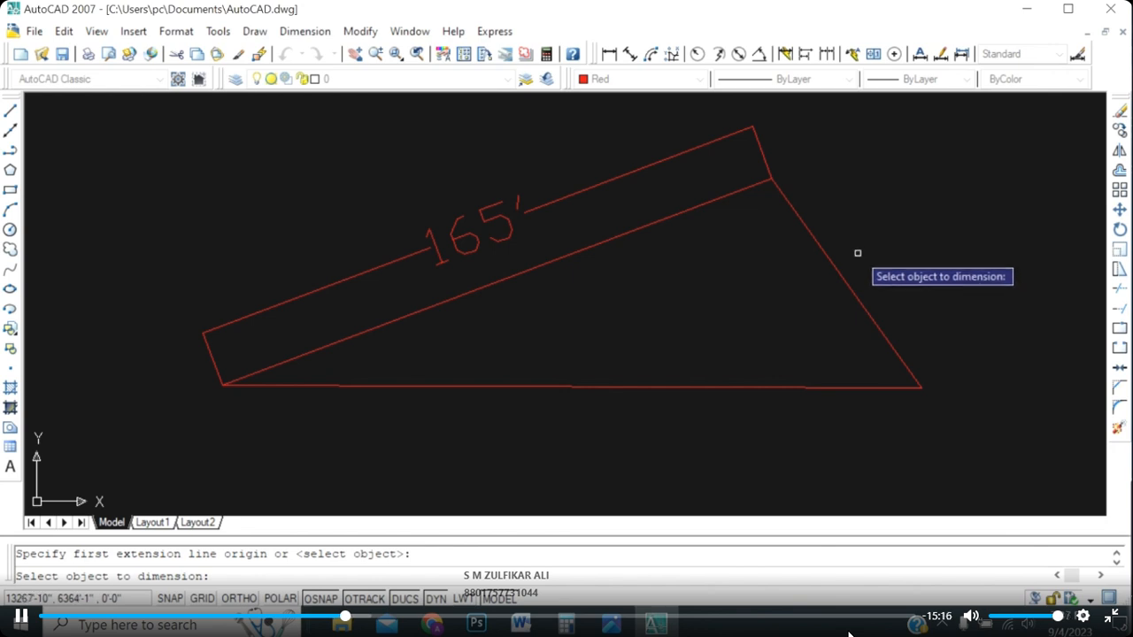
left_click(834, 266)
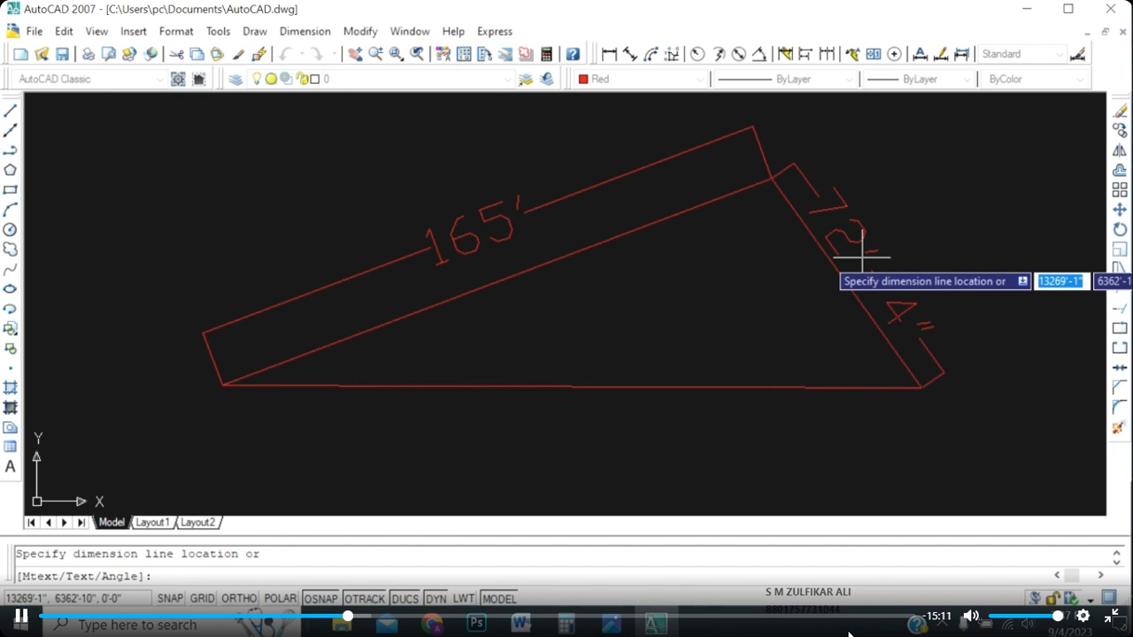
left_click(869, 257)
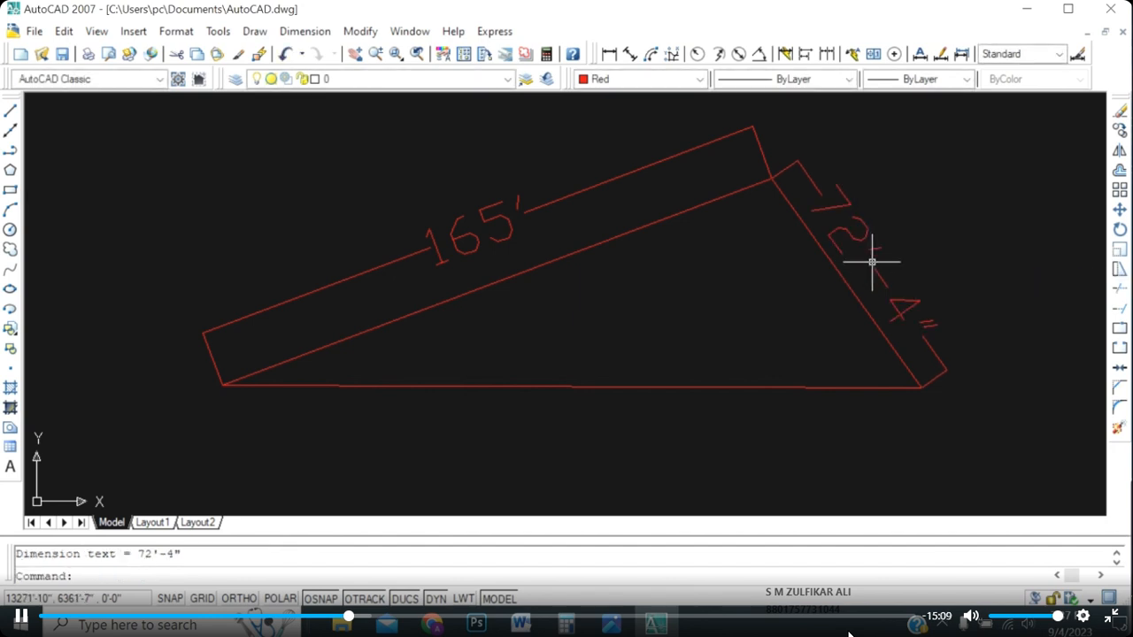
Add an aligned dimension to the triangle's base line by selecting it, placed just below the line.
scroll(870, 255, "up", 3)
scroll(738, 334, "down", 3)
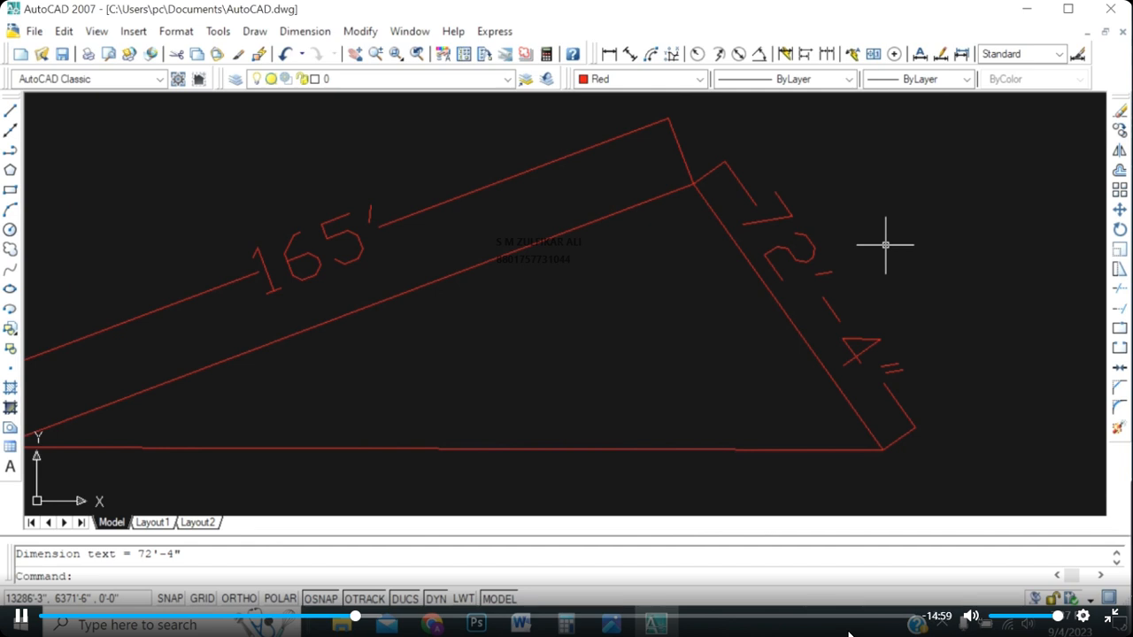
key("Return")
scroll(914, 354, "down", 3)
scroll(779, 381, "up", 2)
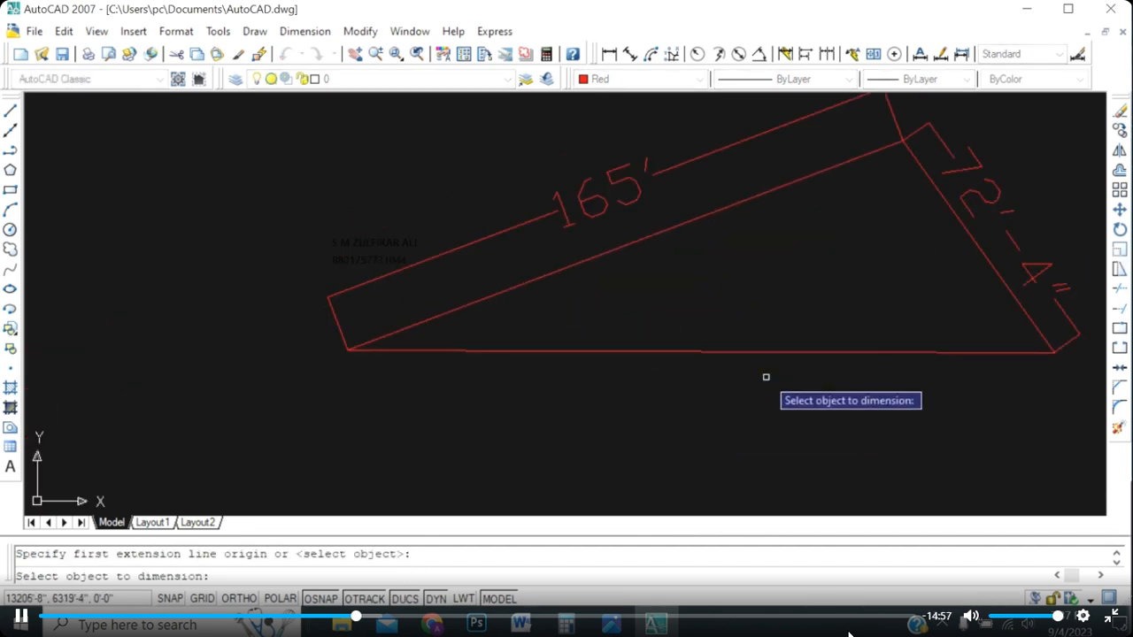
left_click(766, 352)
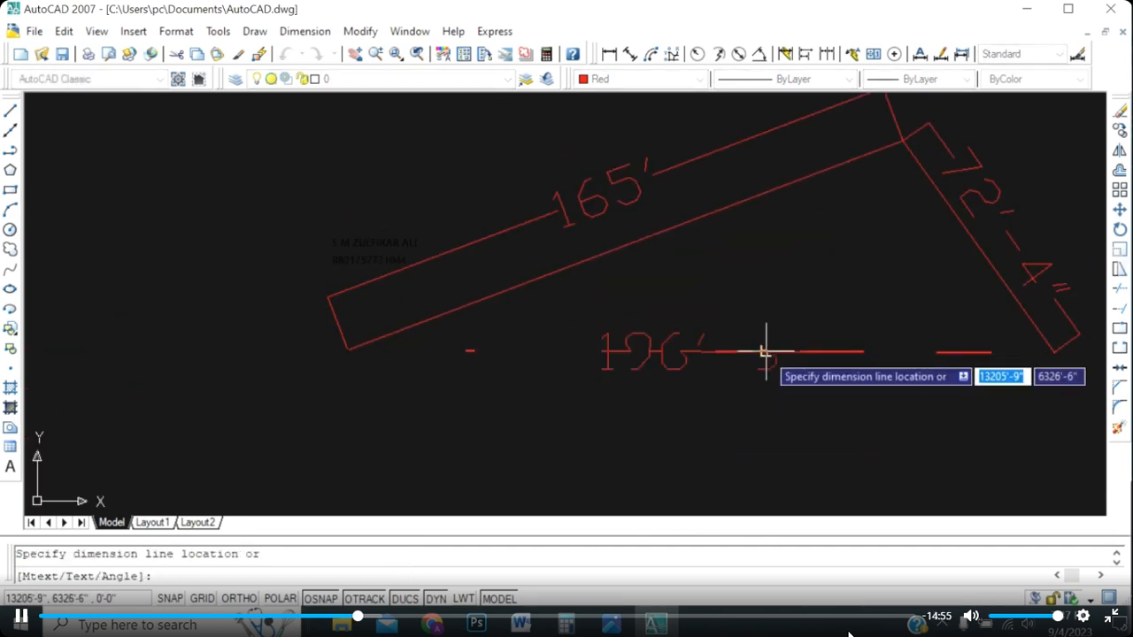
left_click(761, 384)
Examine the three side dimensions of the triangle against the plot's given lengths.
scroll(760, 390, "up", 2)
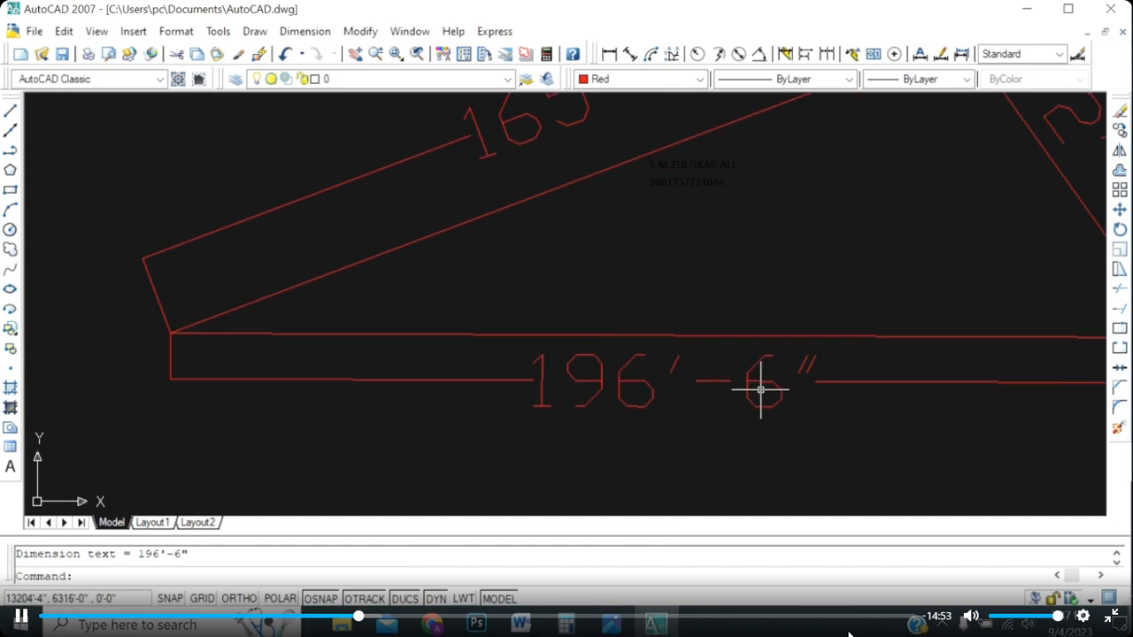
scroll(555, 400, "down", 2)
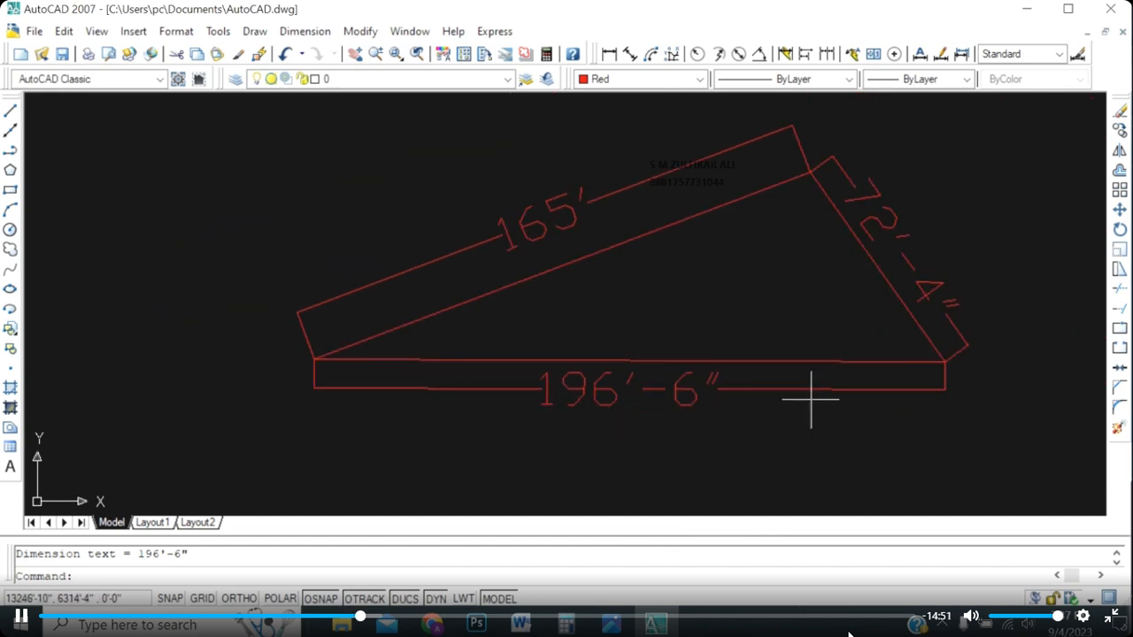
scroll(663, 384, "up", 2)
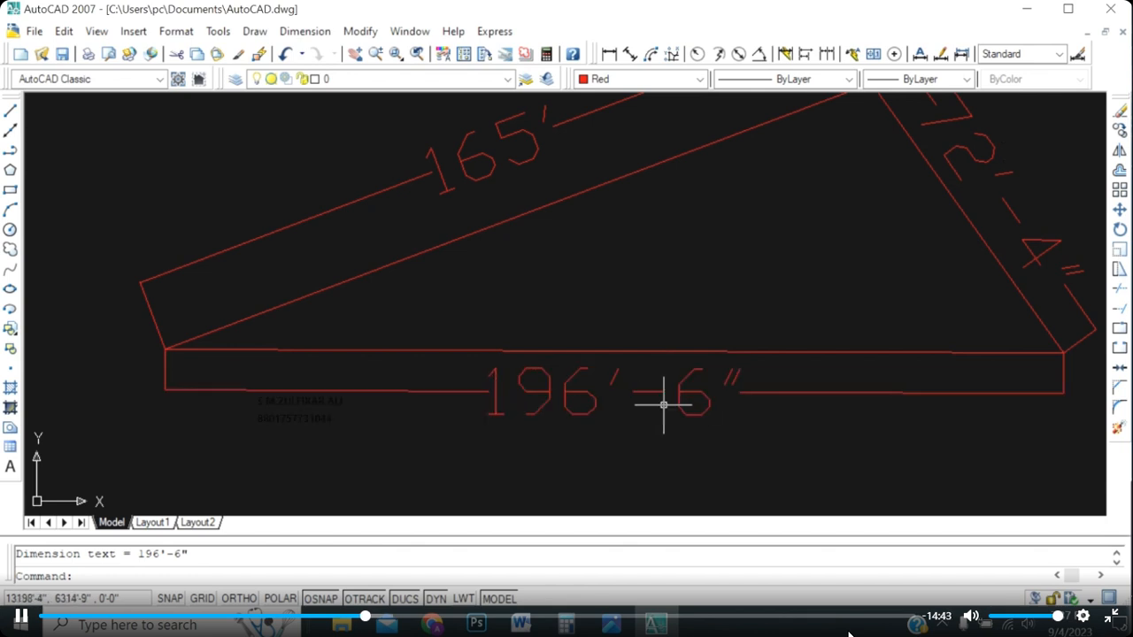
scroll(610, 398, "up", 2)
scroll(624, 394, "down", 2)
scroll(687, 448, "down", 4)
scroll(867, 358, "up", 3)
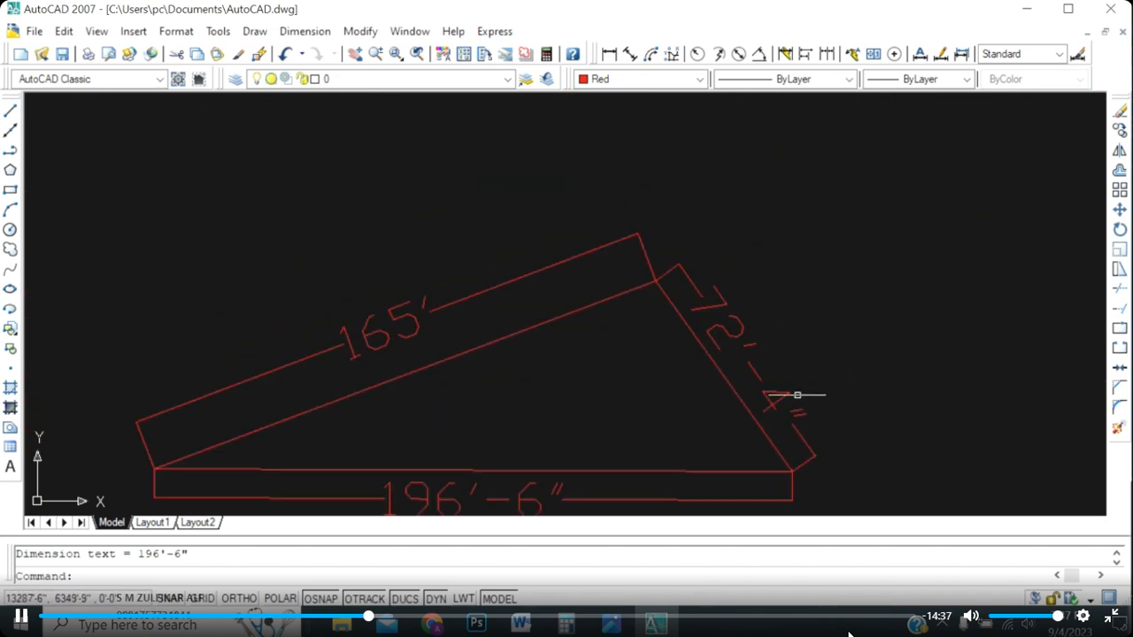
scroll(561, 253, "down", 2)
scroll(640, 337, "up", 3)
scroll(620, 267, "down", 2)
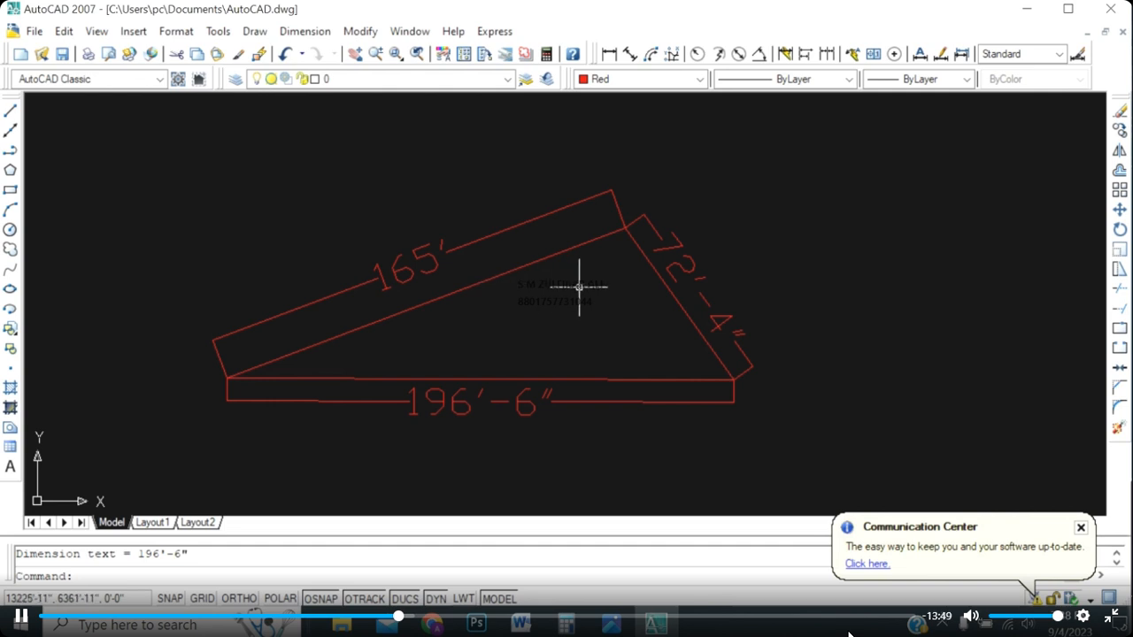
List the properties of the triangle's polyline and base line to read their area and length, then dismiss the listing.
scroll(594, 276, "down", 2)
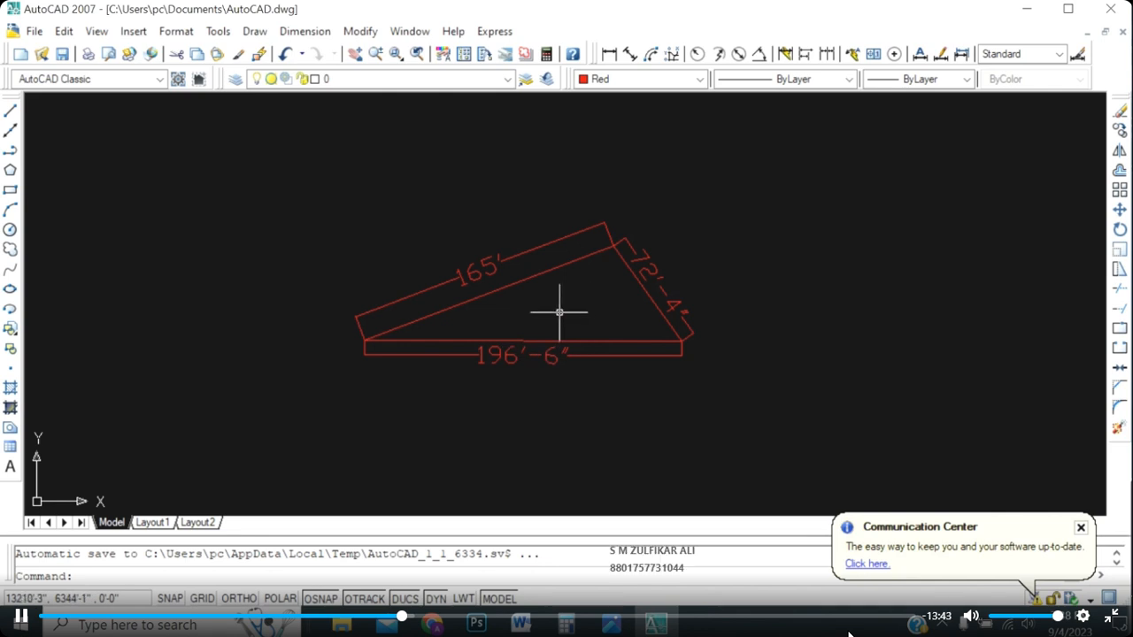
scroll(545, 276, "up", 1)
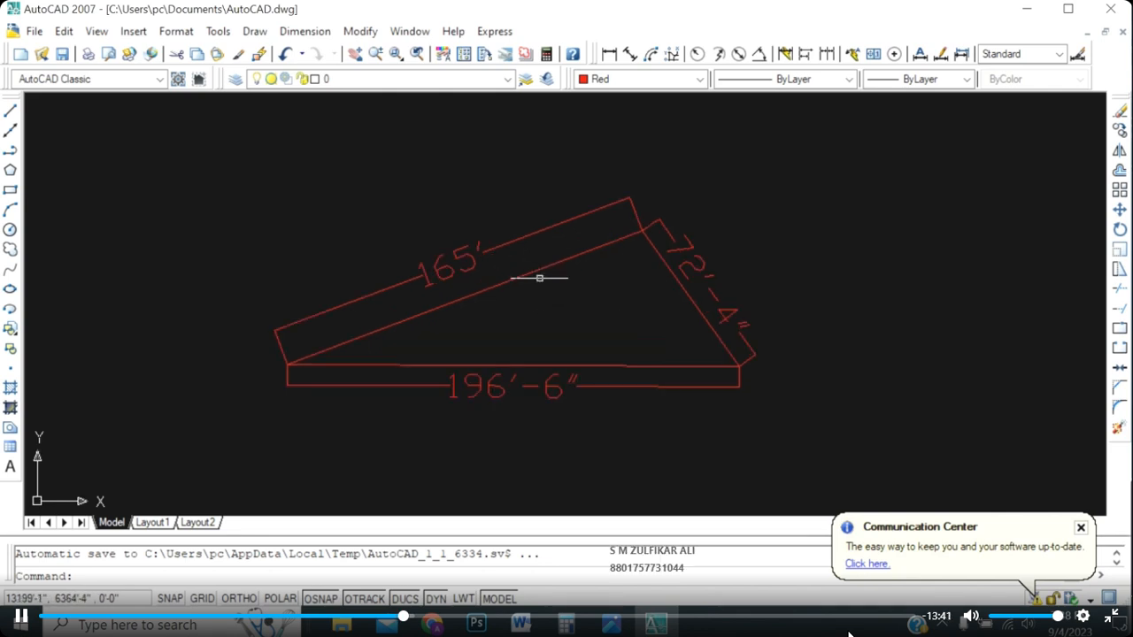
left_click(538, 270)
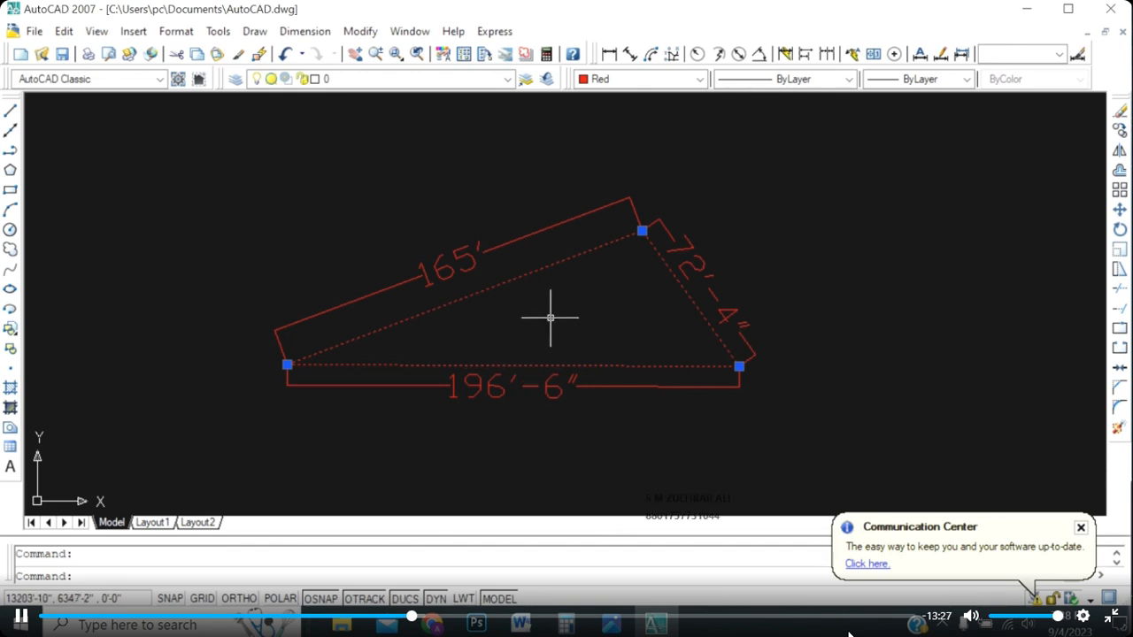
type("li")
key("Return")
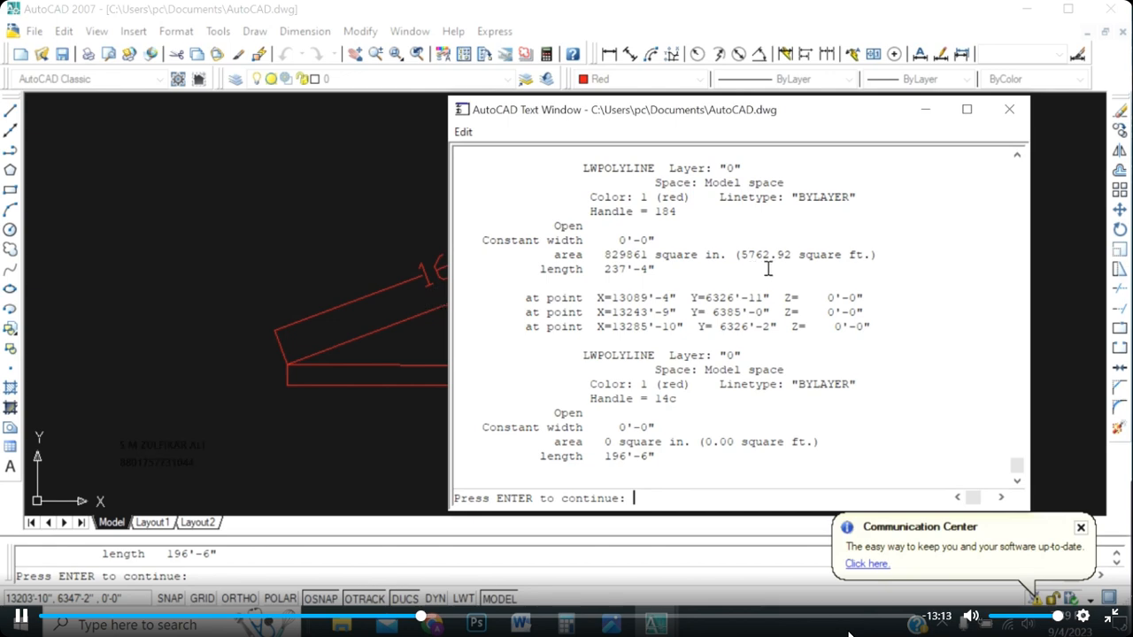
left_click(926, 109)
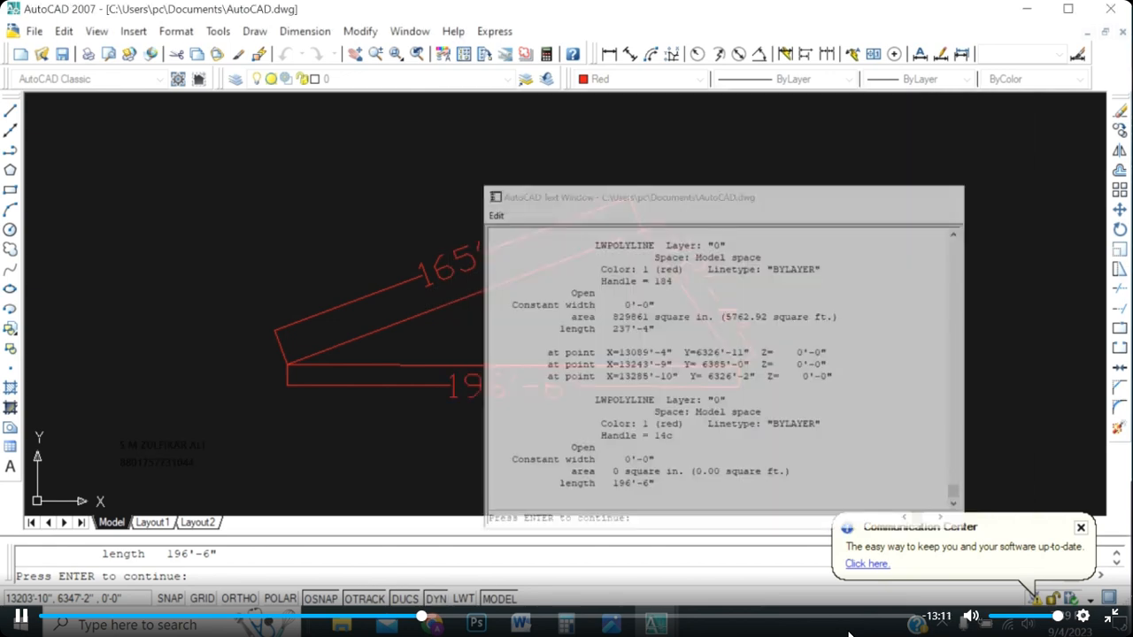
key("Return")
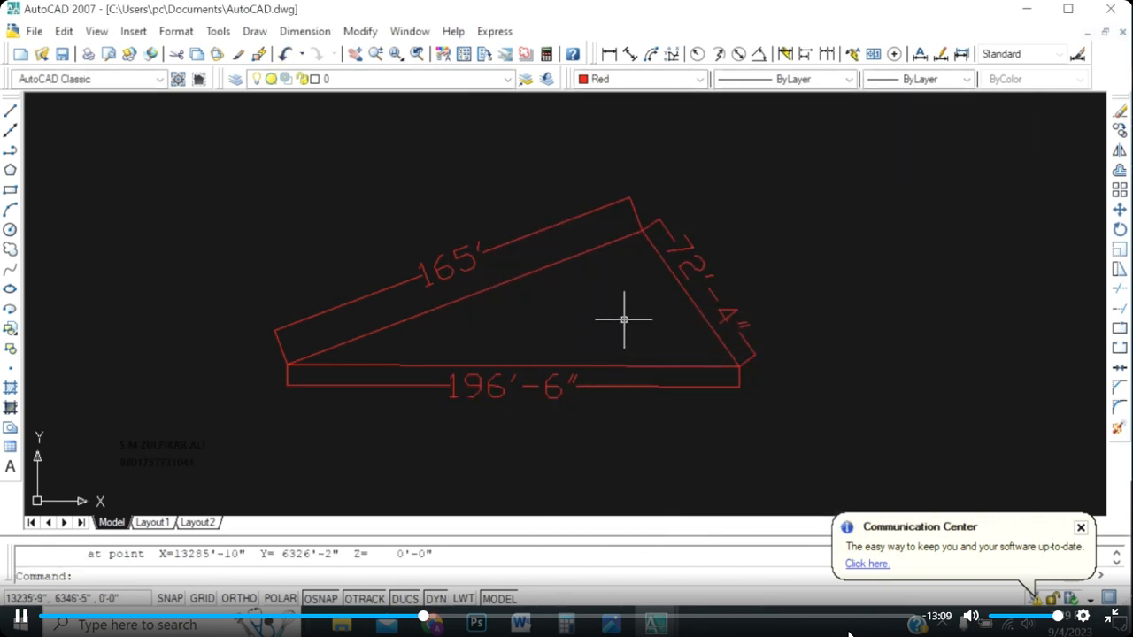
Create a closed polyline boundary with the Boundary command from a point picked inside the triangle.
left_click(662, 257)
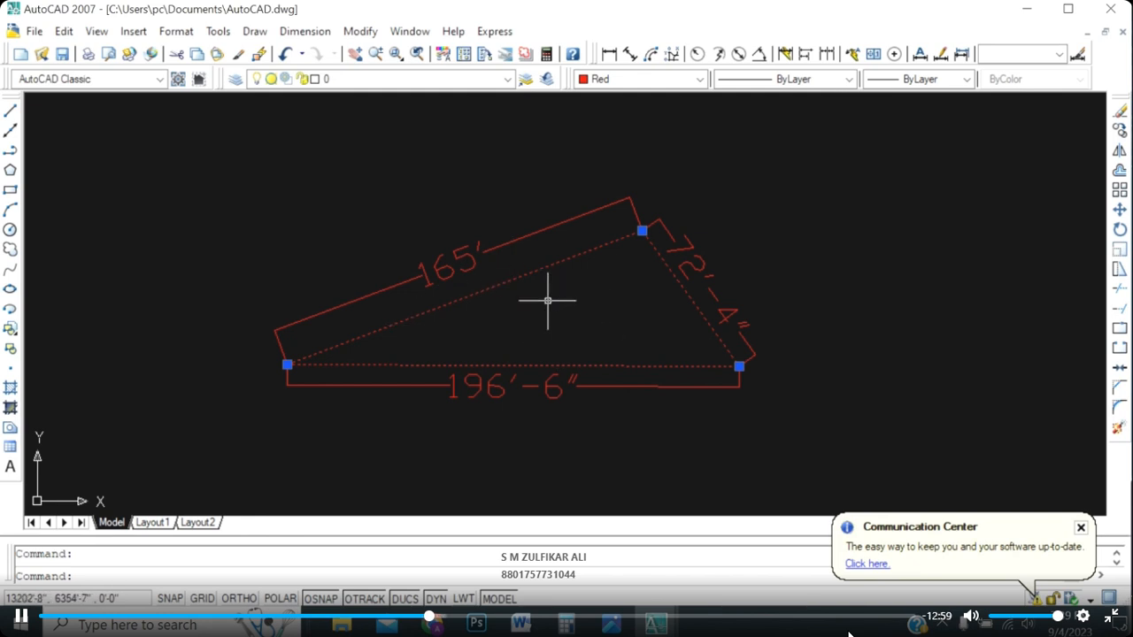
type("b")
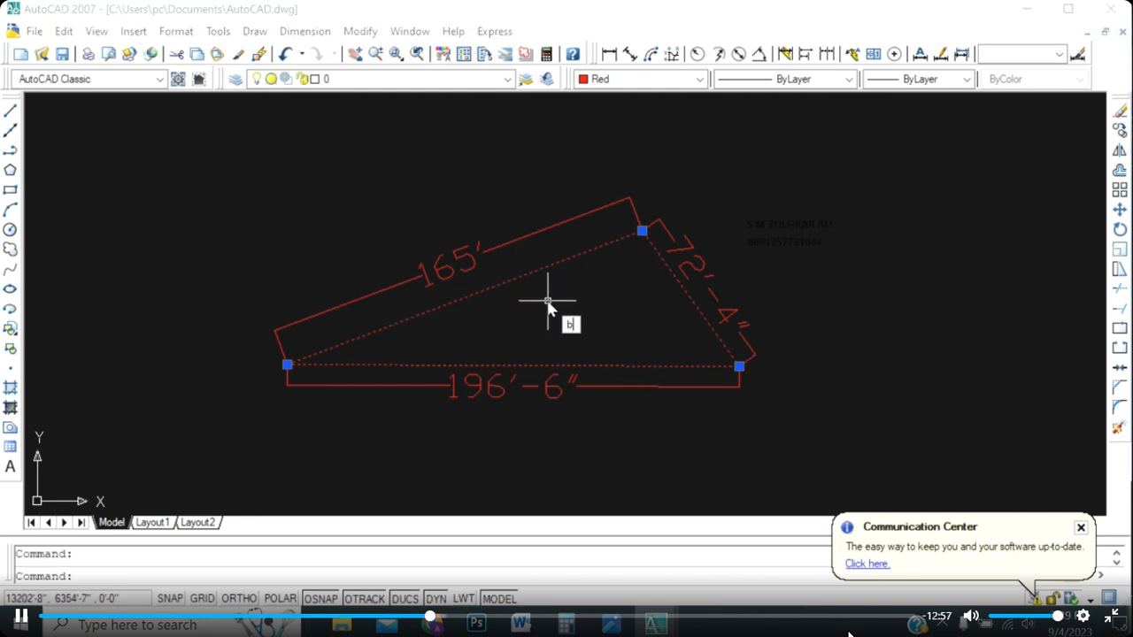
type("o")
key("Return")
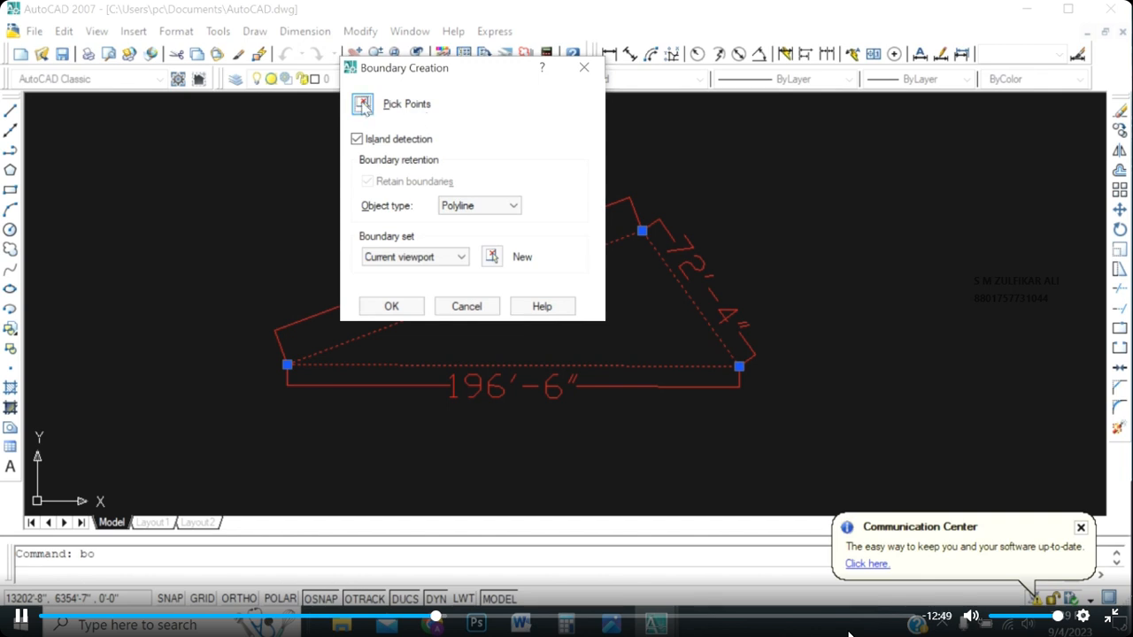
left_click(363, 105)
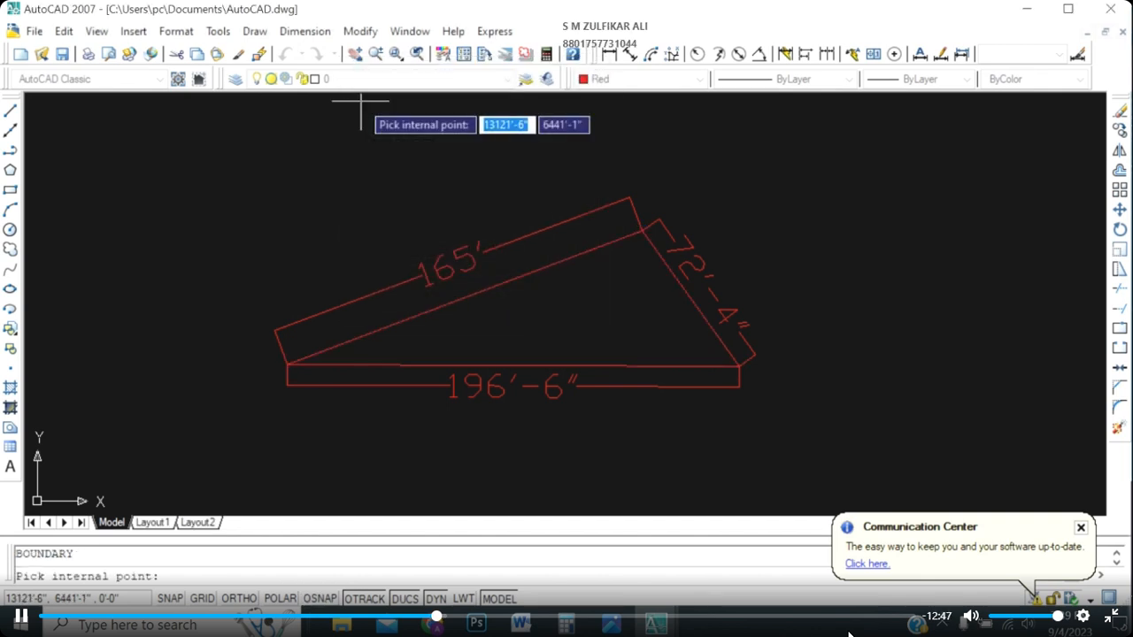
left_click(586, 306)
key("Return")
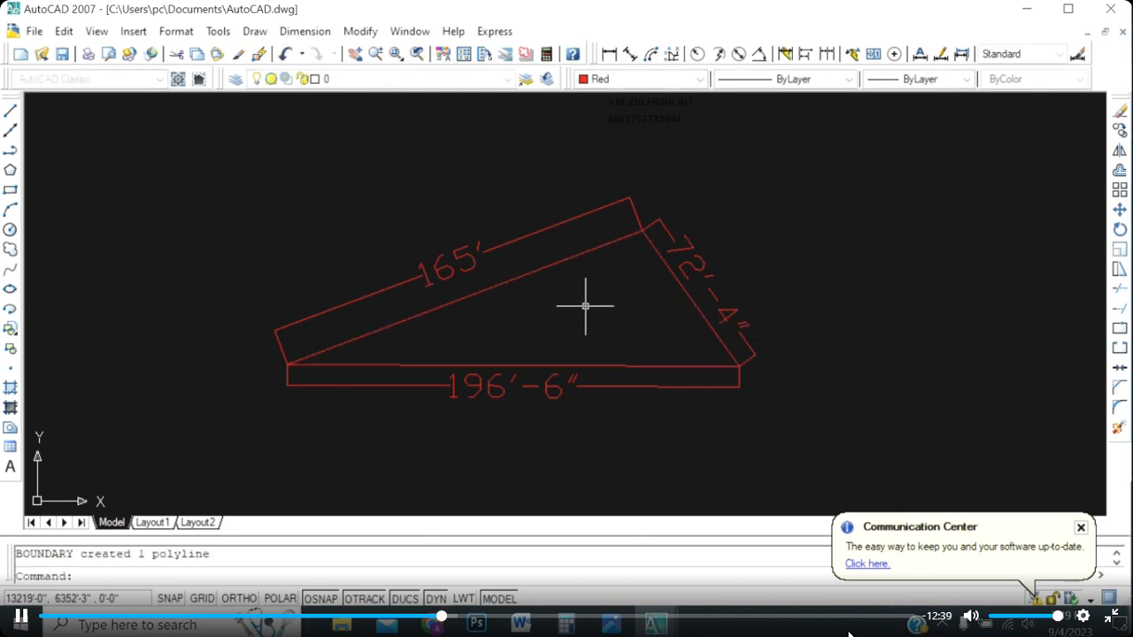
List the closed boundary polyline's properties to read its area and perimeter, then minimize the text window.
left_click(679, 286)
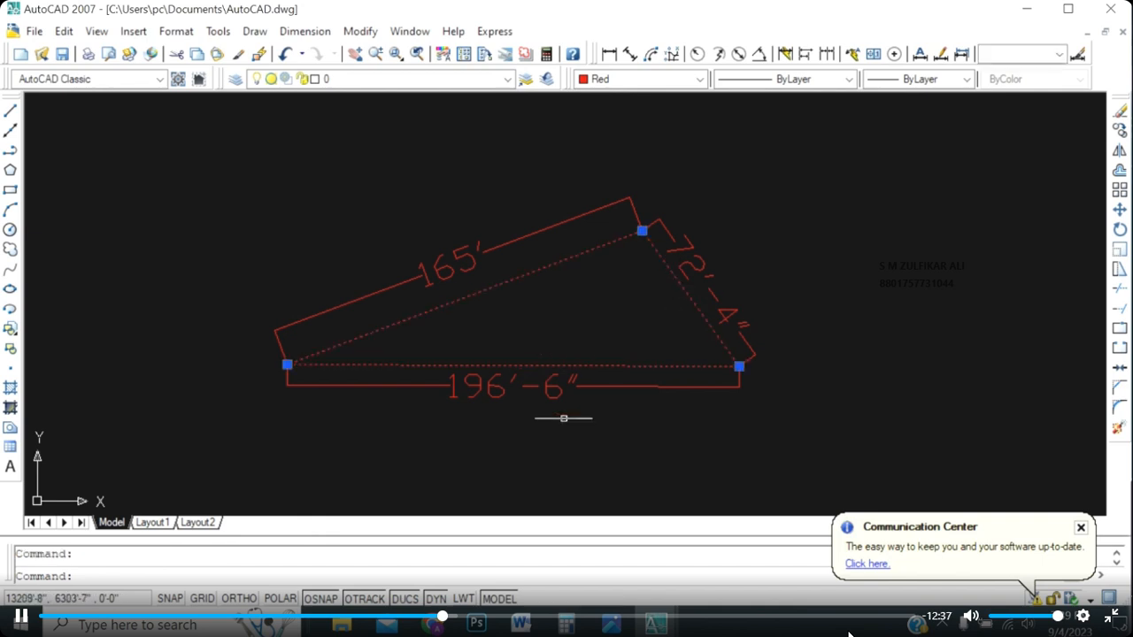
type("l")
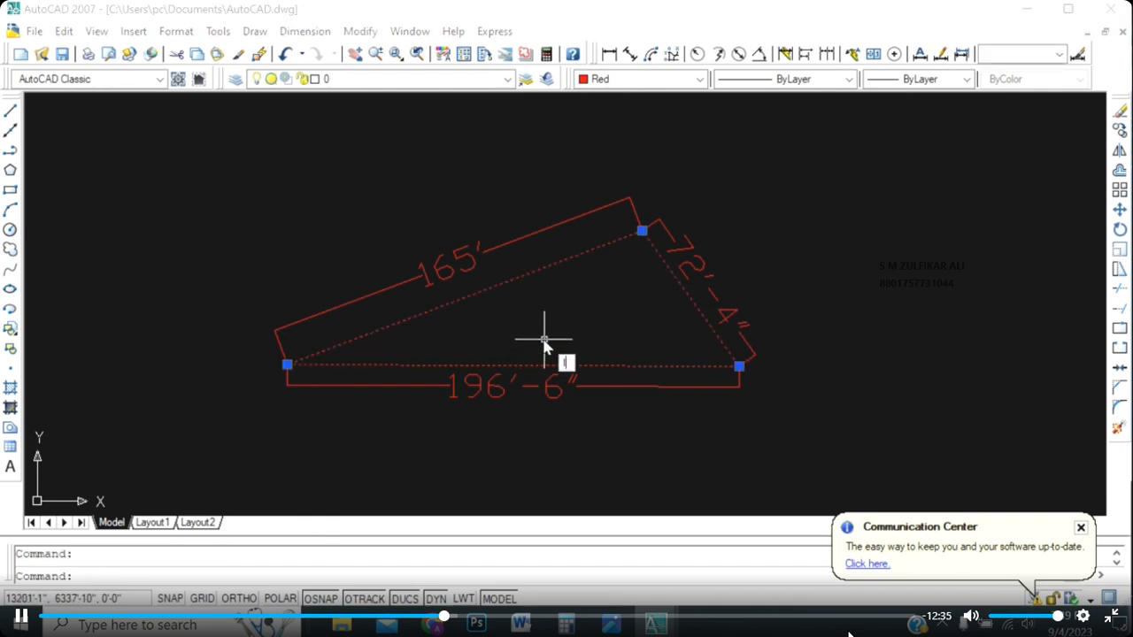
type("i")
key("Return")
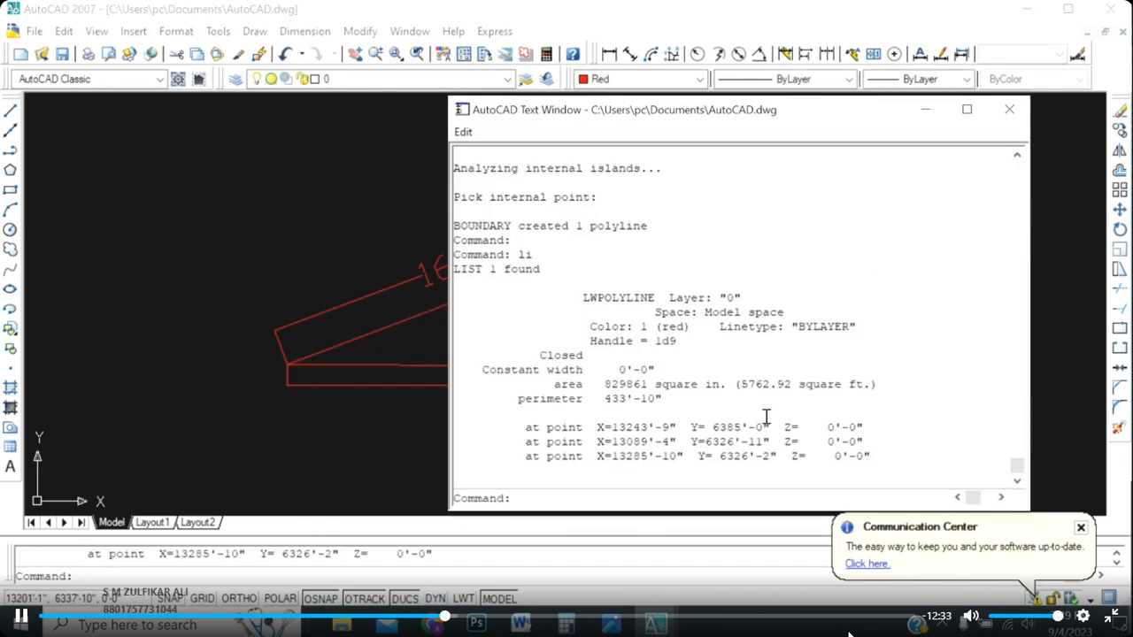
scroll(767, 419, "up", 1)
scroll(768, 418, "down", 1)
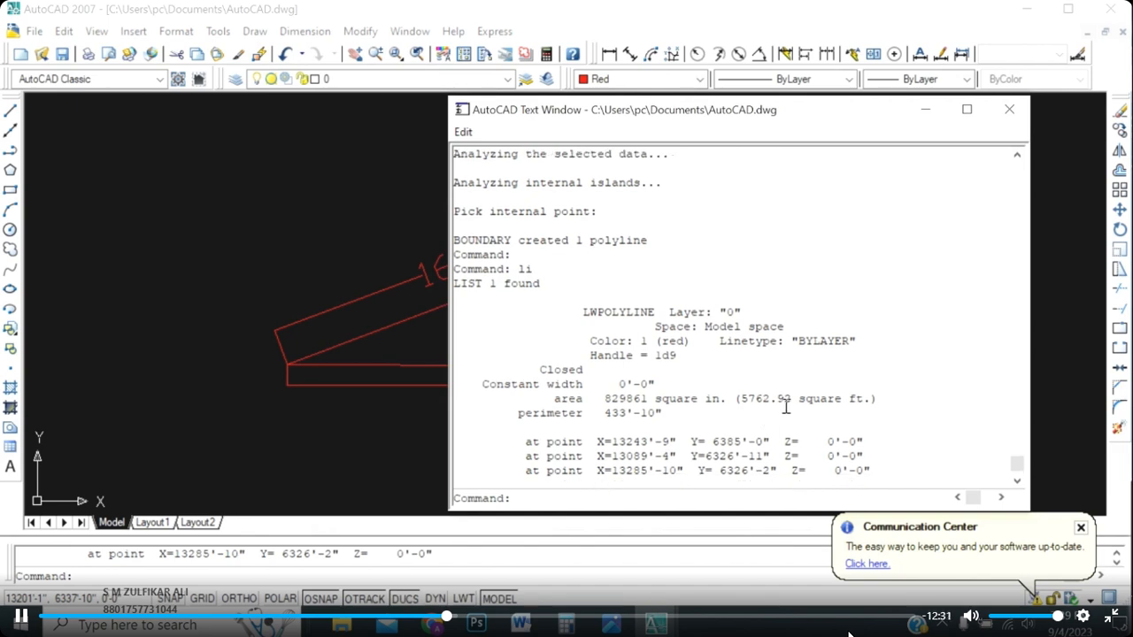
left_click(926, 111)
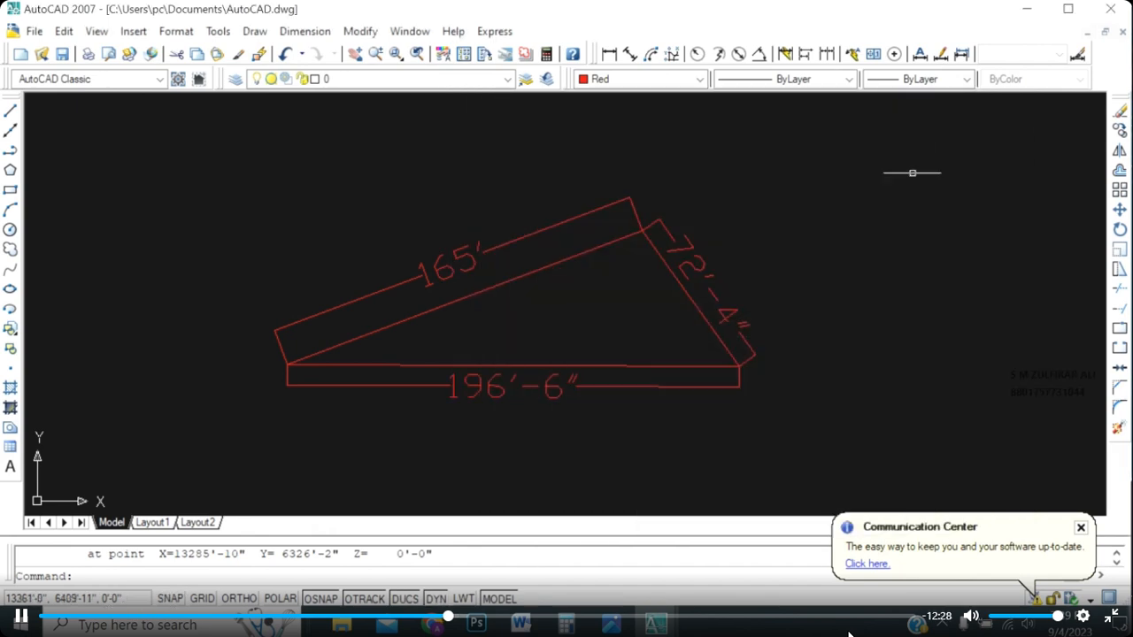
Switch to the plot's reference picture in Photos and read the side lengths of the small corner triangle.
left_click(662, 365)
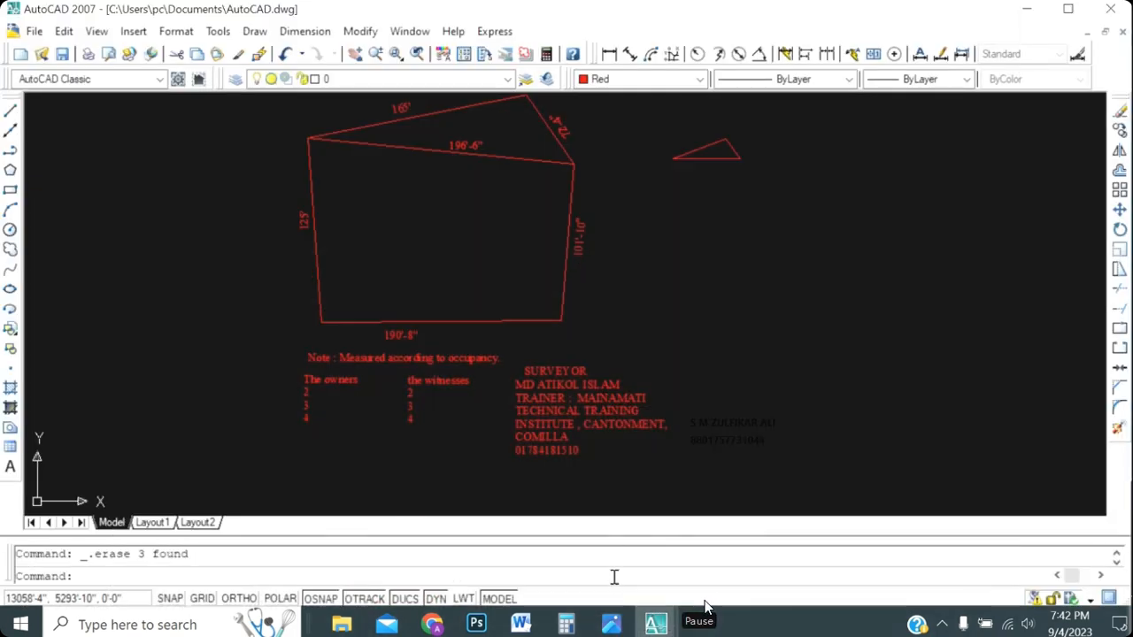
left_click(611, 624)
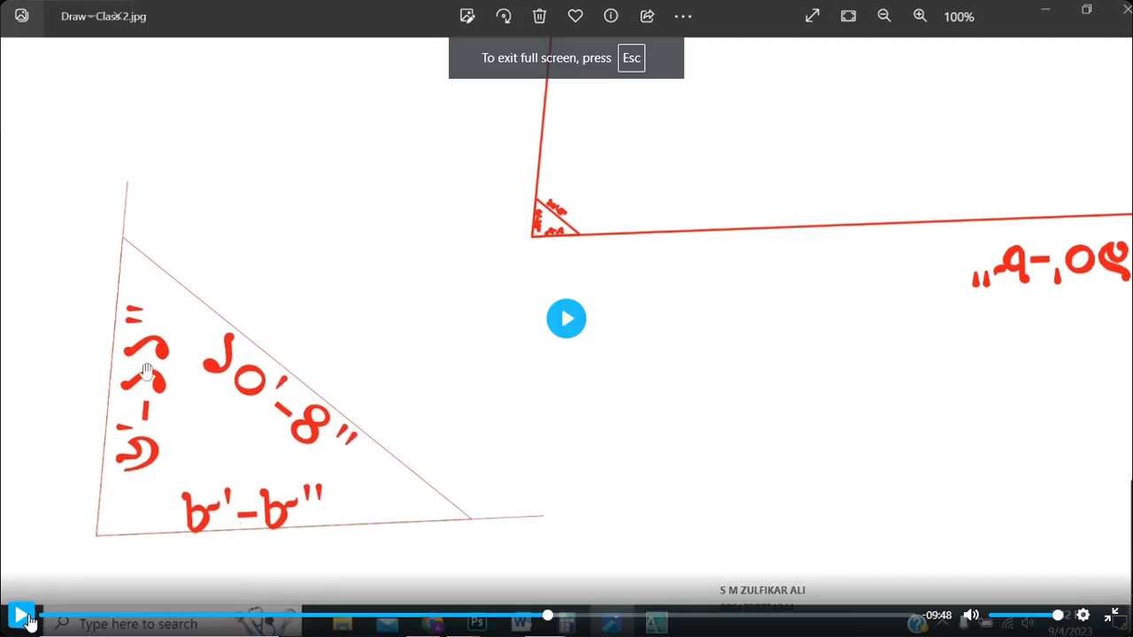
left_click(31, 619)
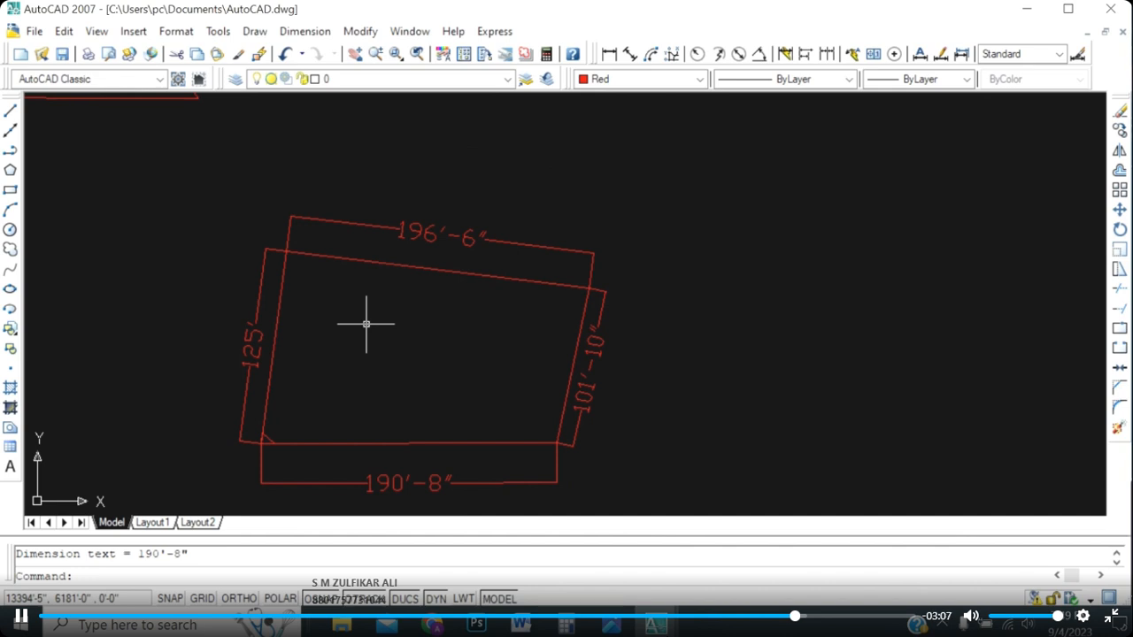
Delete the small corner triangle's polyline at the quadrilateral's lower-left corner, leaving the edge polyline deselected.
scroll(368, 321, "down", 2)
scroll(367, 321, "down", 2)
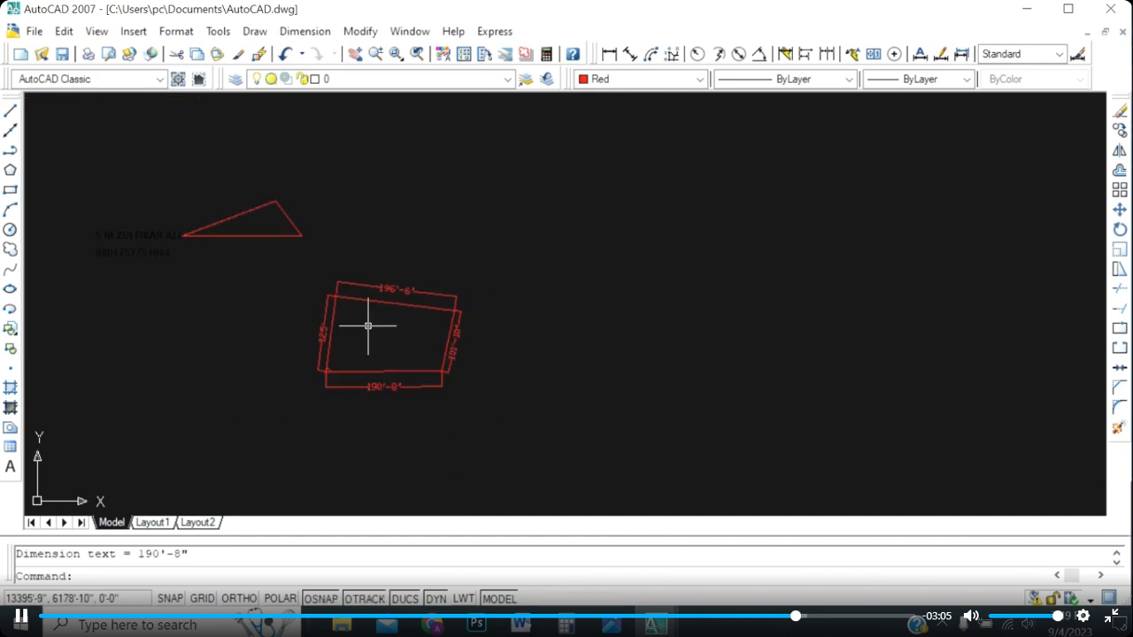
scroll(389, 314, "up", 2)
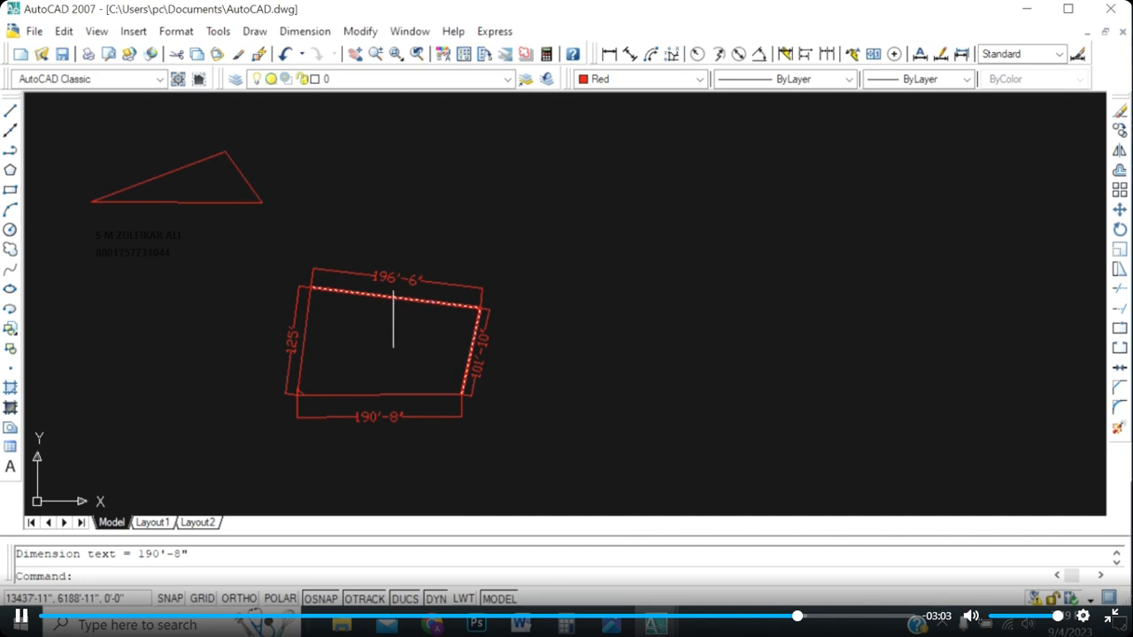
scroll(405, 389, "up", 2)
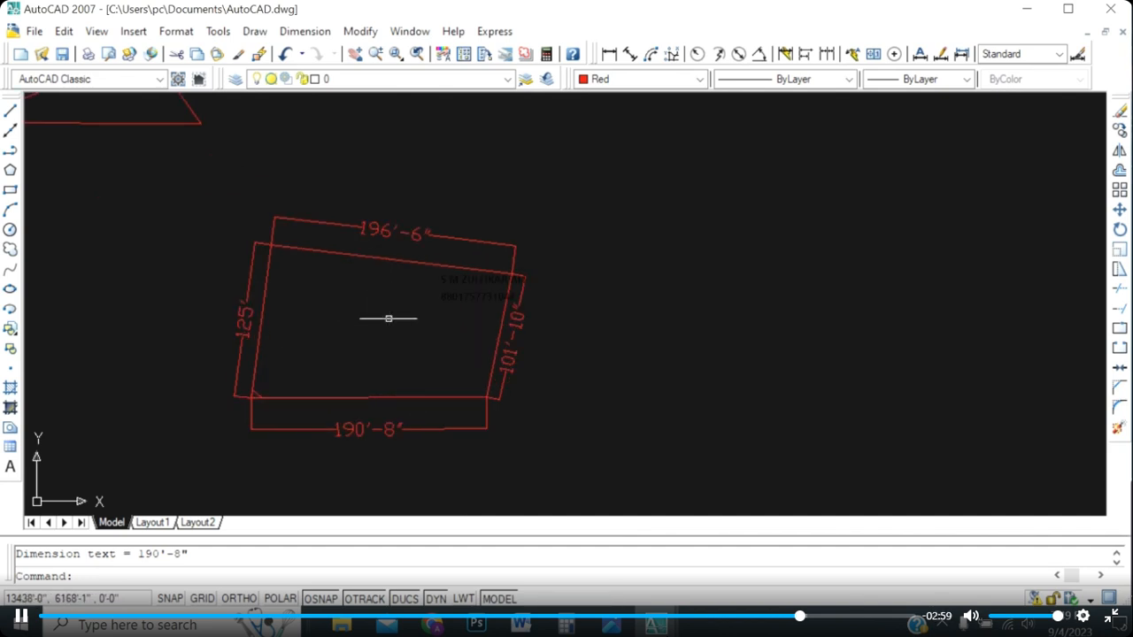
left_click(452, 266)
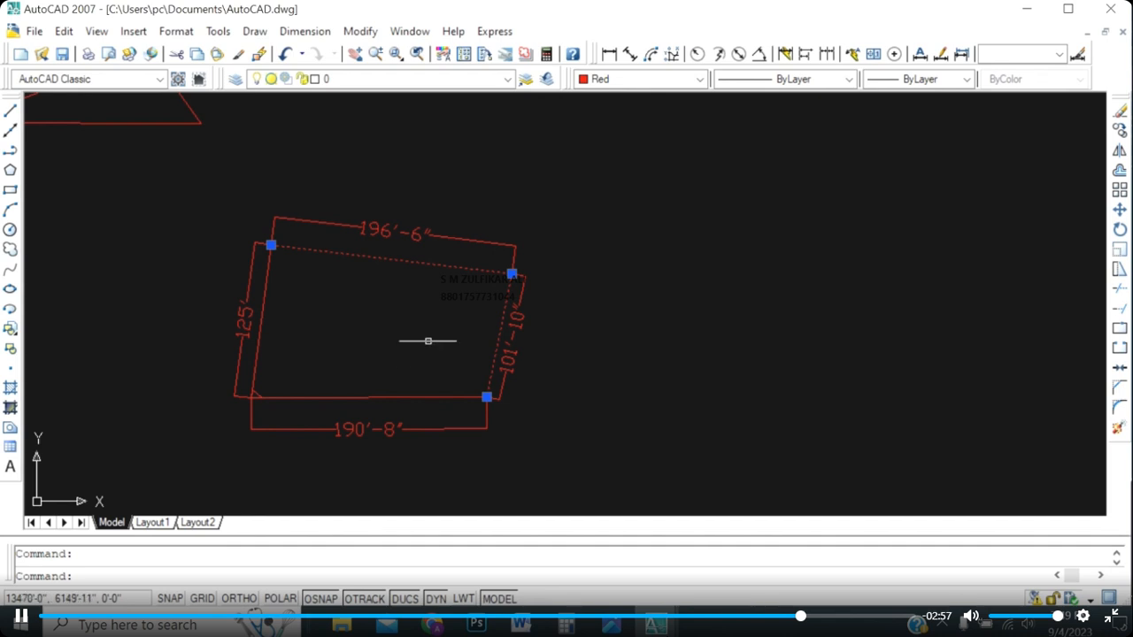
right_click(325, 350)
left_click(390, 514)
scroll(302, 396, "up", 6)
left_click(280, 392)
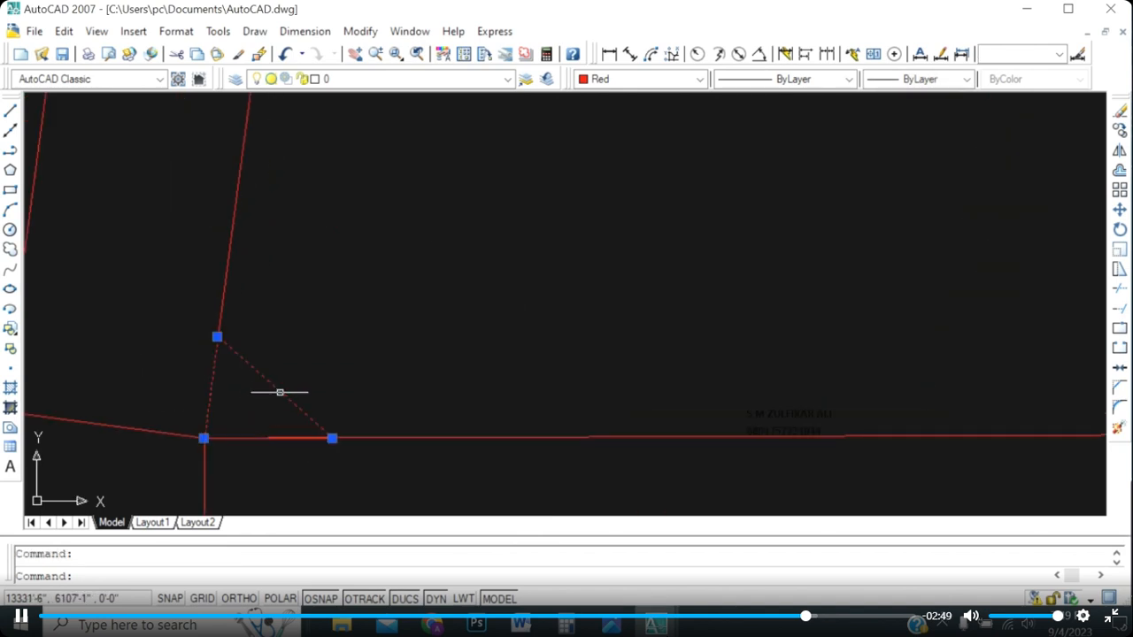
key("Delete")
scroll(253, 435, "down", 6)
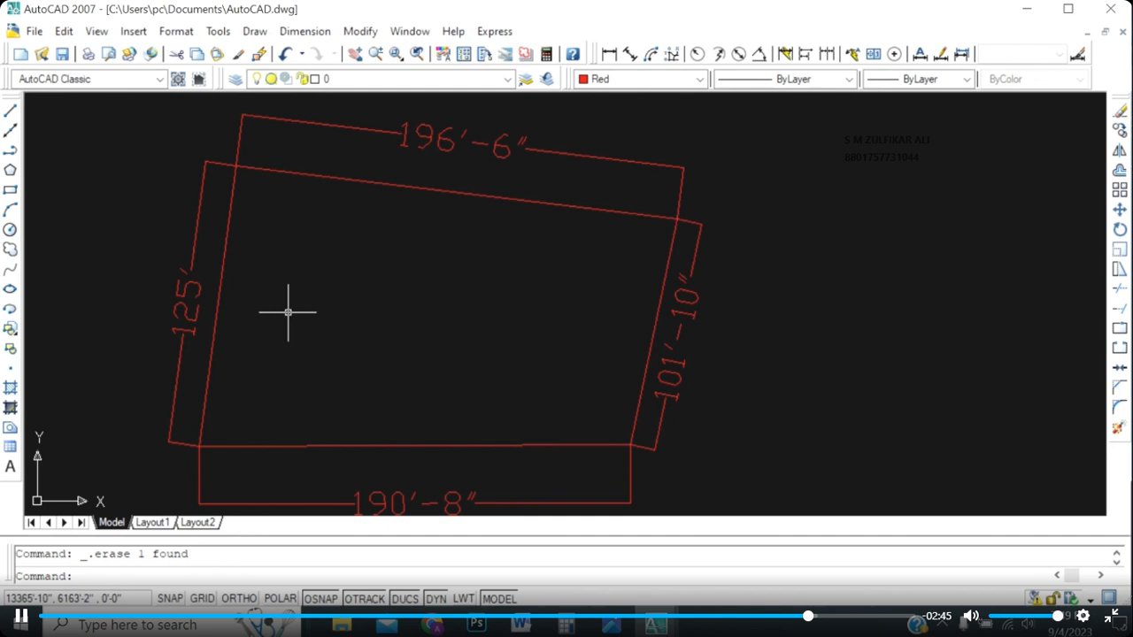
Create a closed polyline boundary with the Boundary command from a point picked inside the quadrilateral.
type("bo")
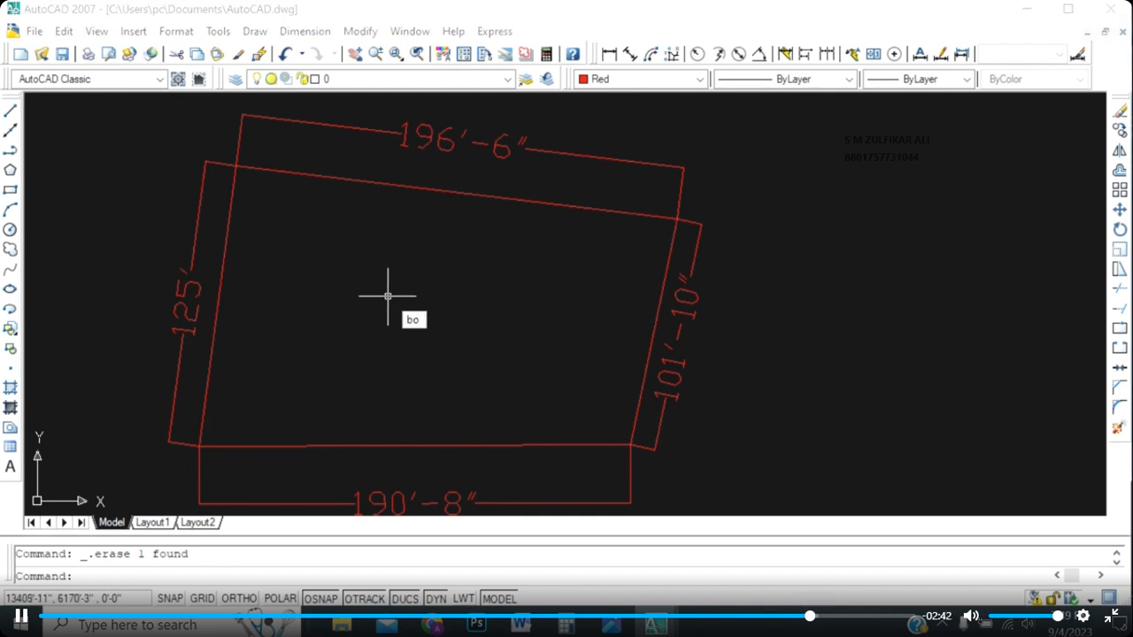
key("Return")
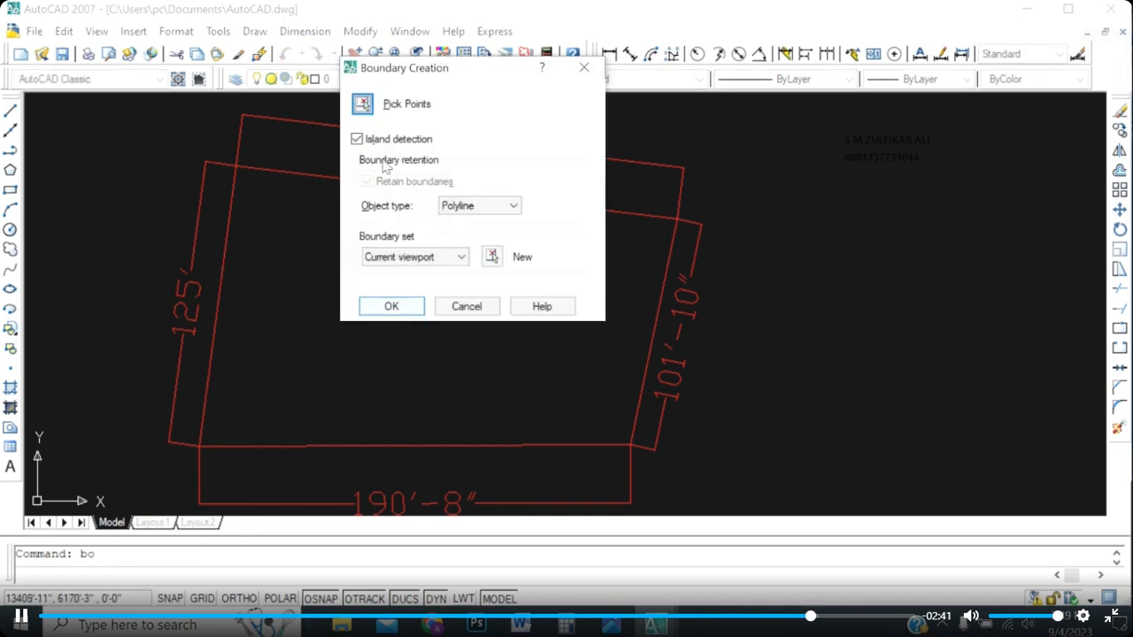
left_click(356, 103)
left_click(413, 319)
key("Return")
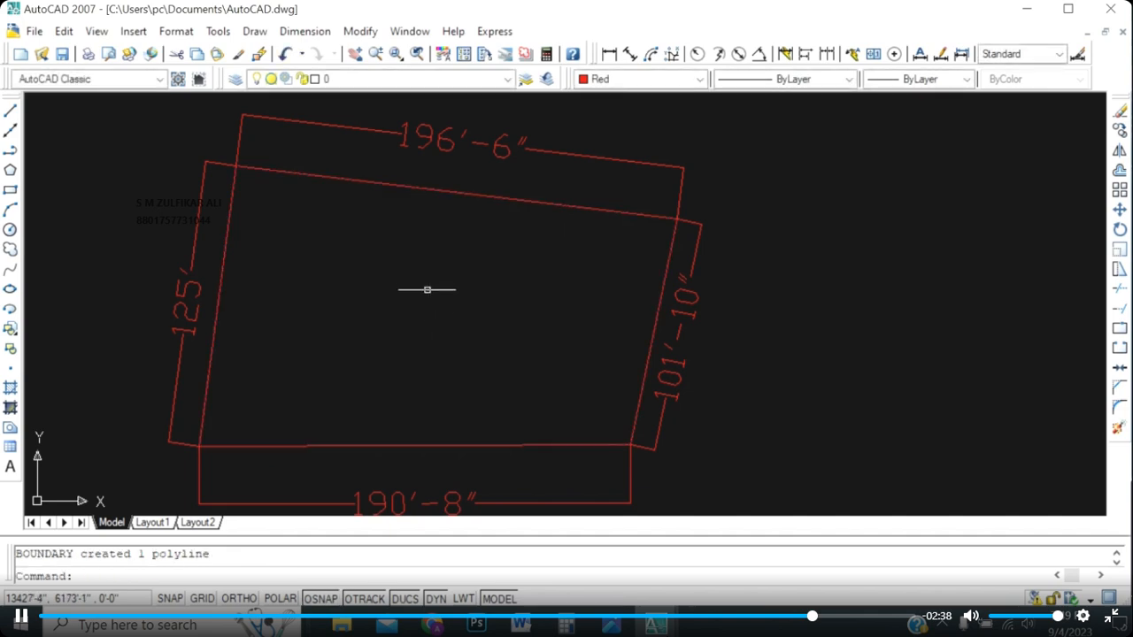
List the quadrilateral boundary's properties to read its area and perimeter, and minimize the text window.
left_click(538, 201)
scroll(394, 287, "down", 2)
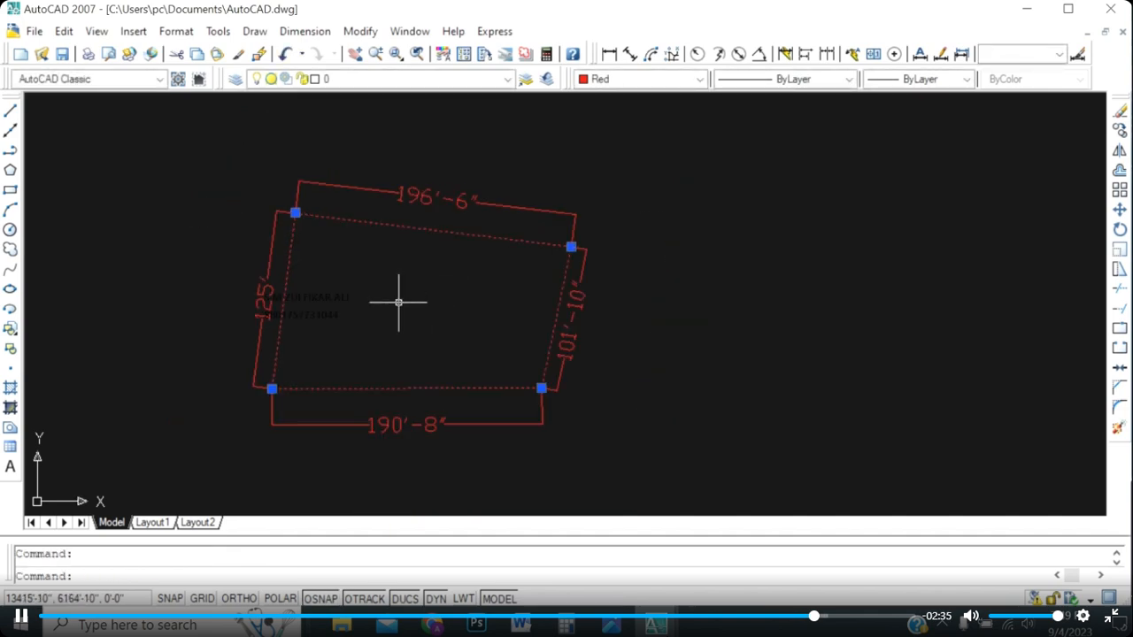
type("li")
key("Return")
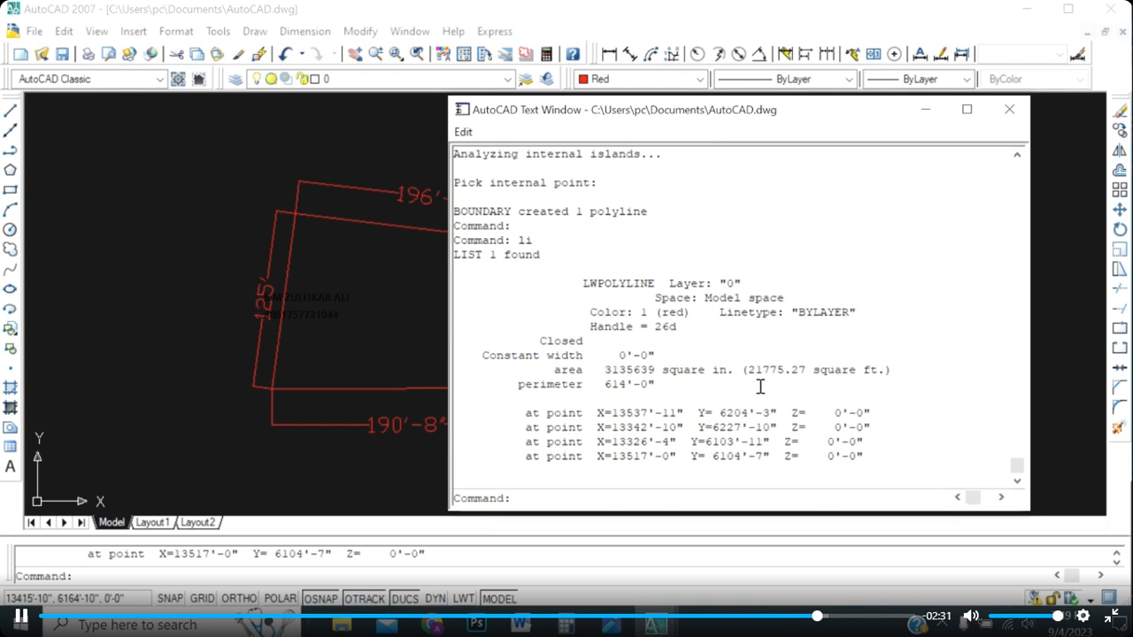
left_click(927, 112)
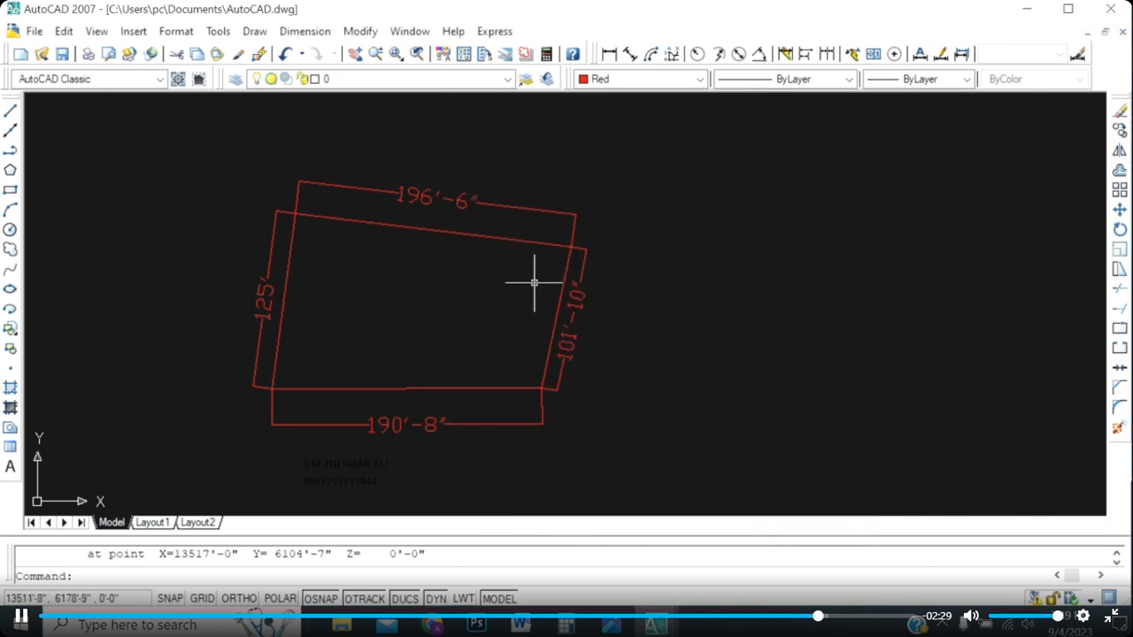
Delete the four side dimensions around the quadrilateral.
left_click(580, 305)
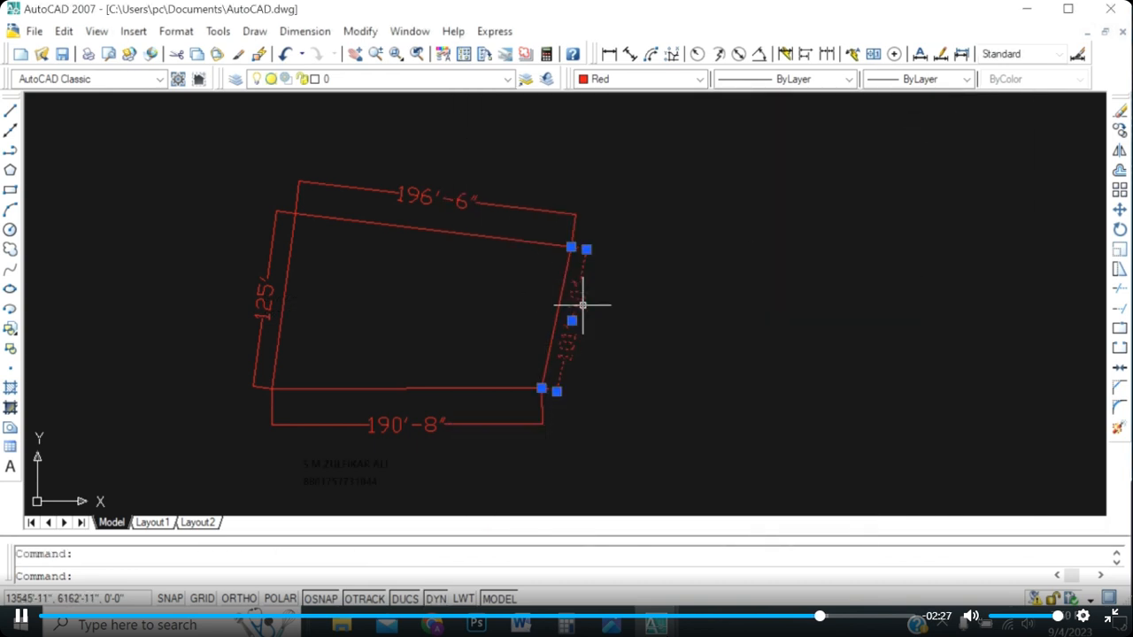
left_click(534, 221)
left_click(265, 301)
left_click(327, 424)
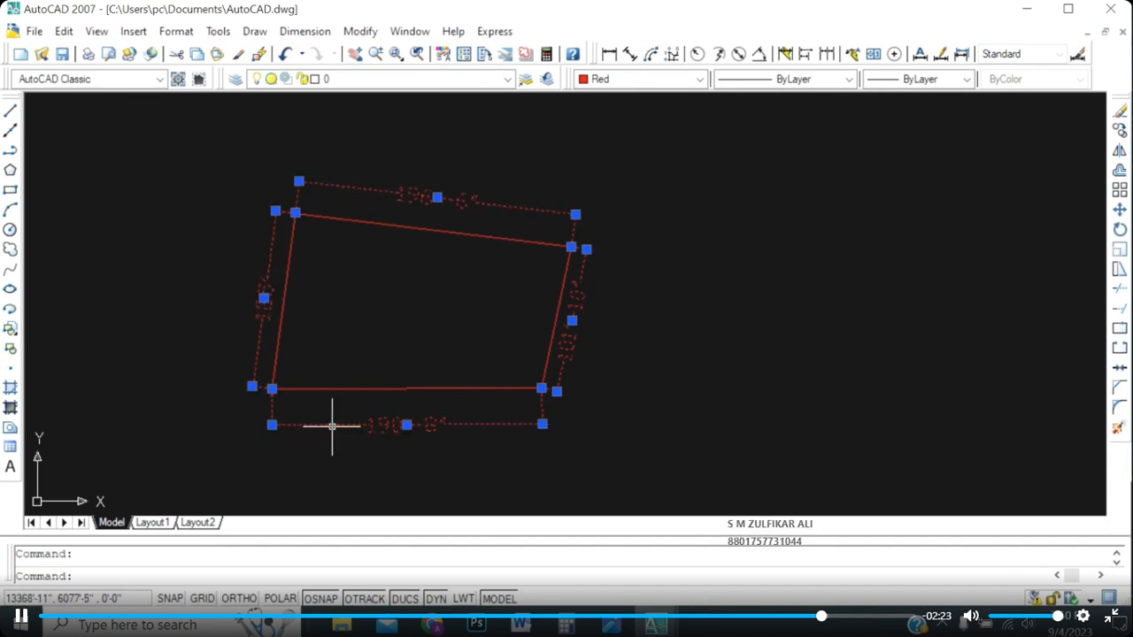
key("Delete")
Compare the original plot drawing with the separately drawn triangle and quadrilateral beside it.
scroll(254, 488, "down", 3)
scroll(203, 430, "down", 1)
scroll(213, 399, "up", 4)
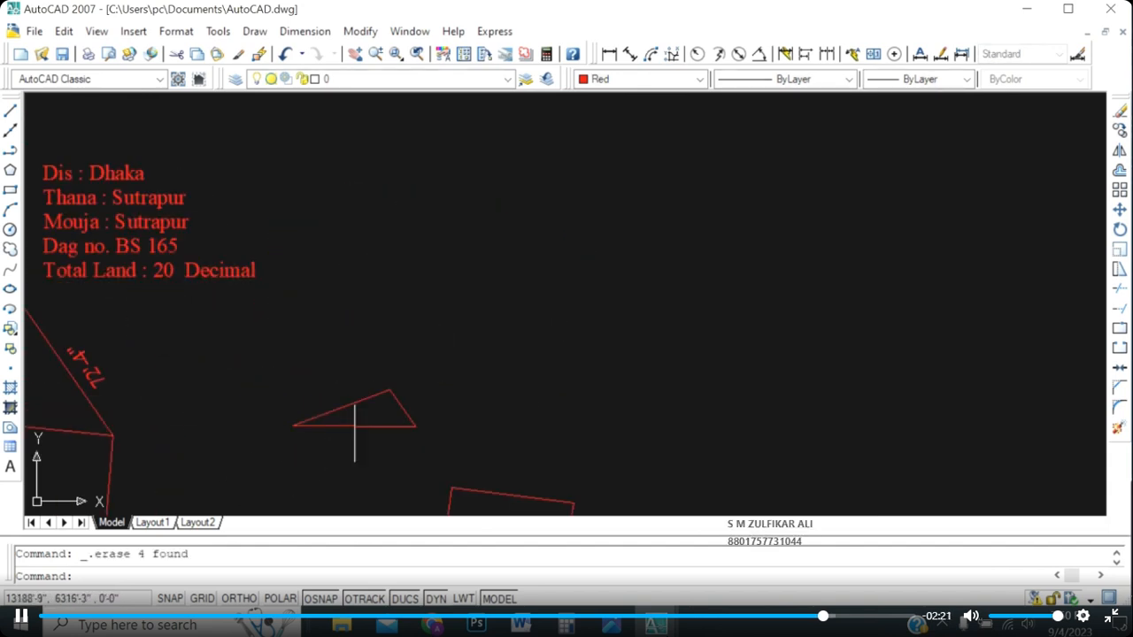
scroll(436, 474, "down", 2)
scroll(522, 397, "down", 3)
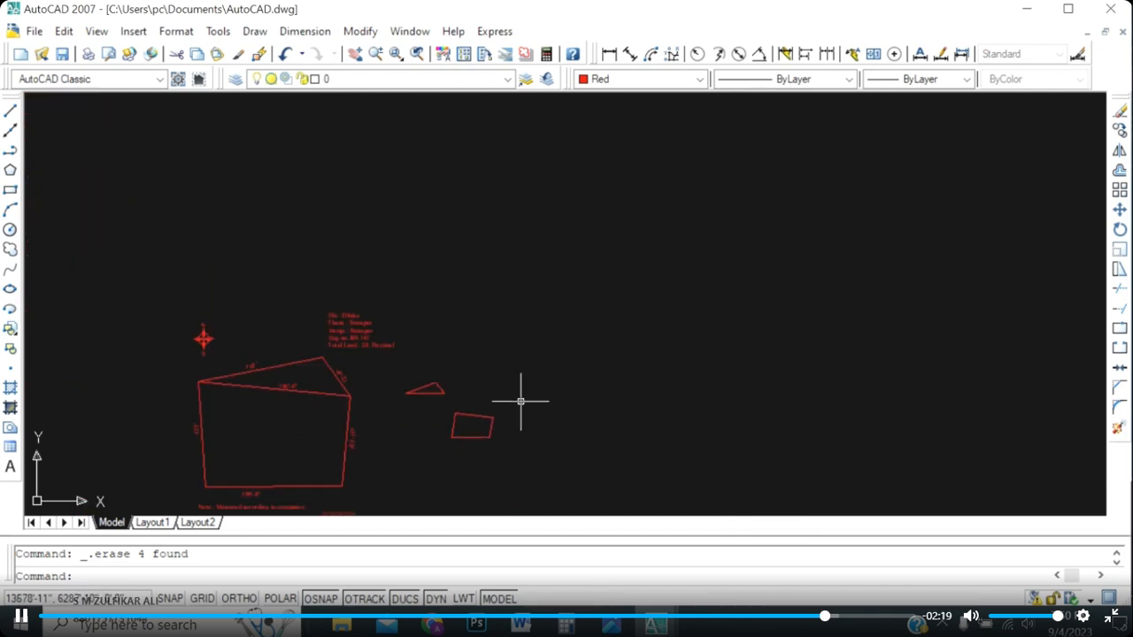
scroll(465, 424, "up", 2)
scroll(239, 408, "down", 3)
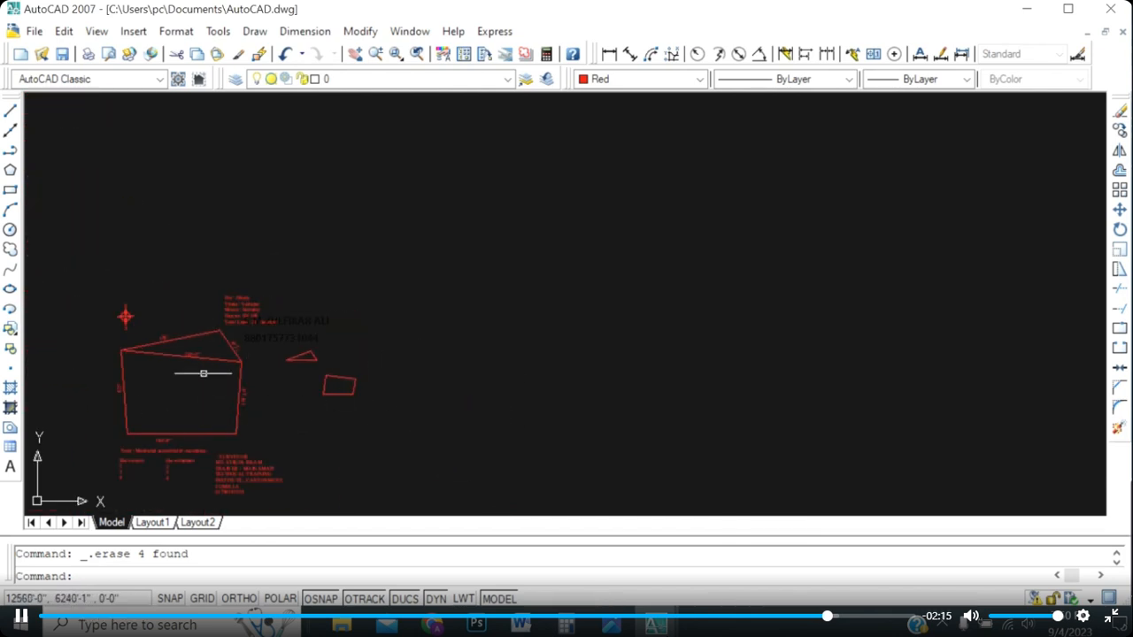
scroll(203, 365, "up", 3)
scroll(433, 428, "up", 1)
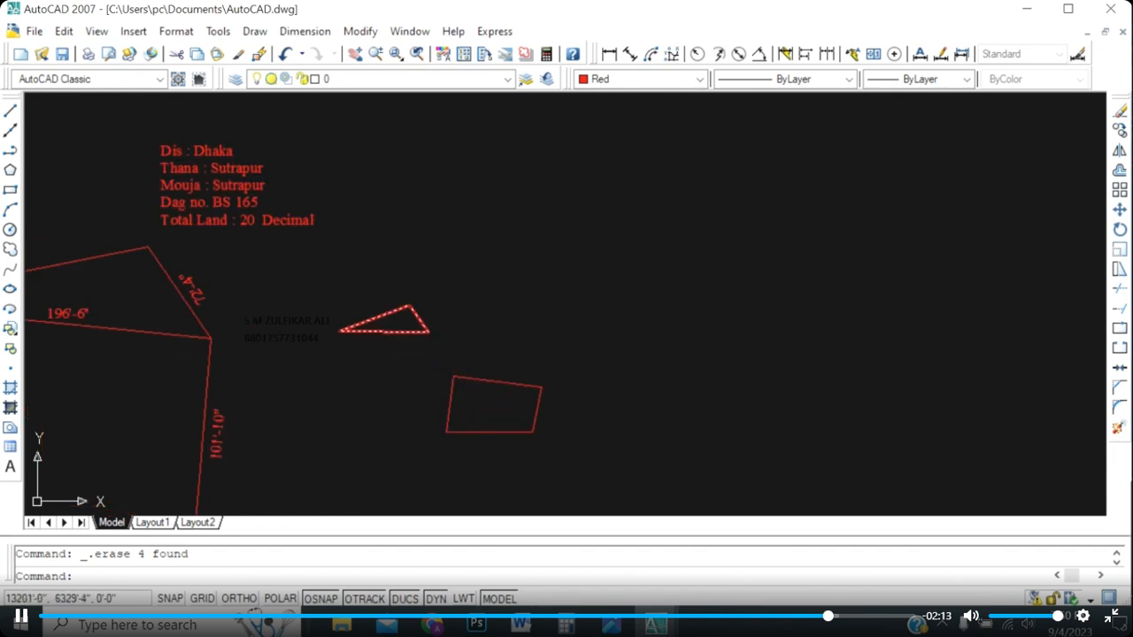
Move the triangle's boundary polyline by its right base corner to just above the quadrilateral's upper-right corner.
left_click(391, 331)
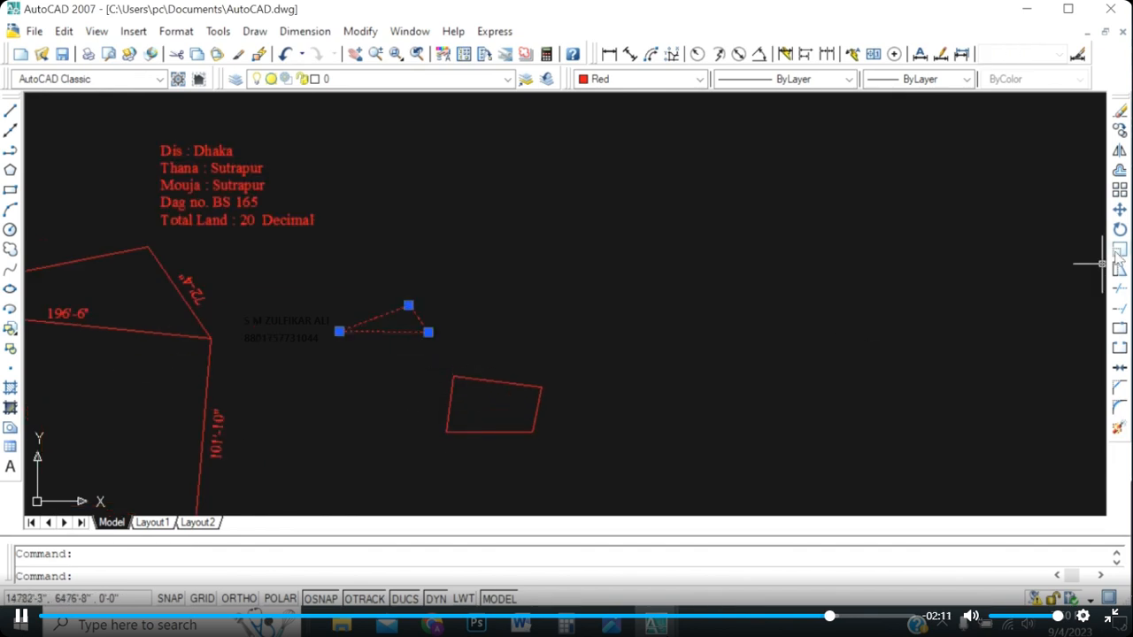
left_click(1120, 210)
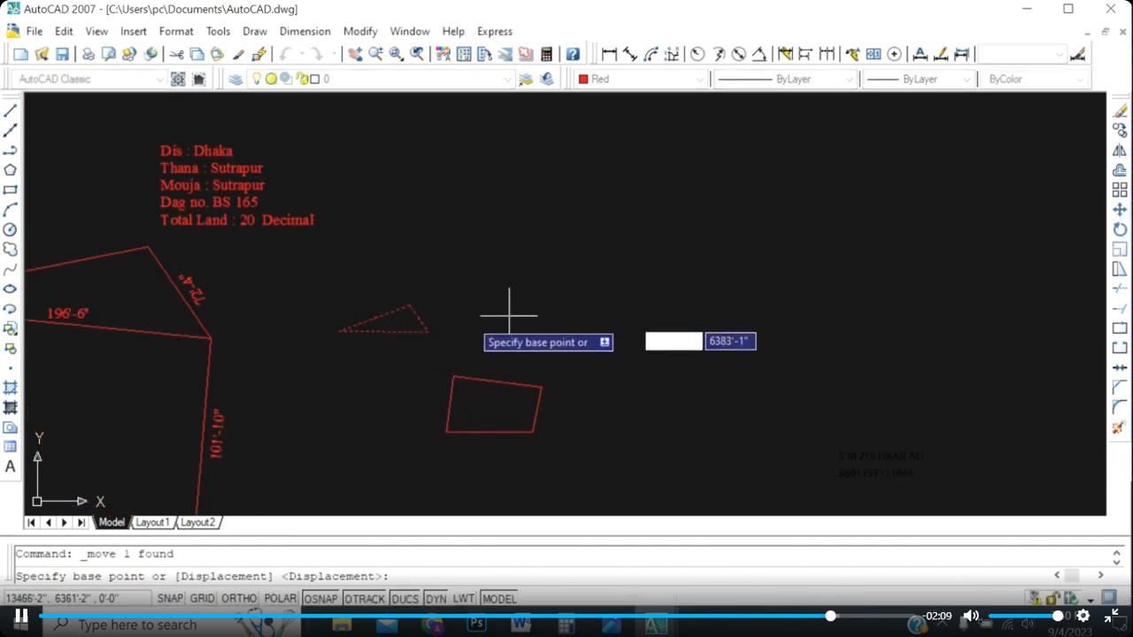
scroll(434, 332, "up", 4)
scroll(392, 342, "up", 2)
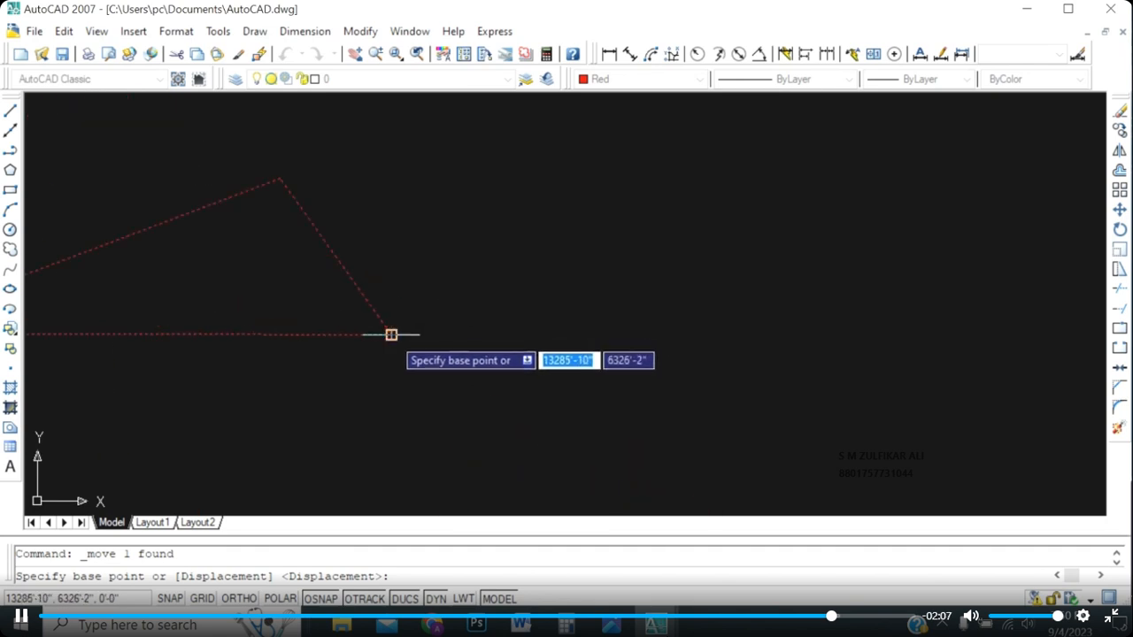
left_click(390, 331)
scroll(379, 314, "down", 3)
scroll(663, 430, "up", 5)
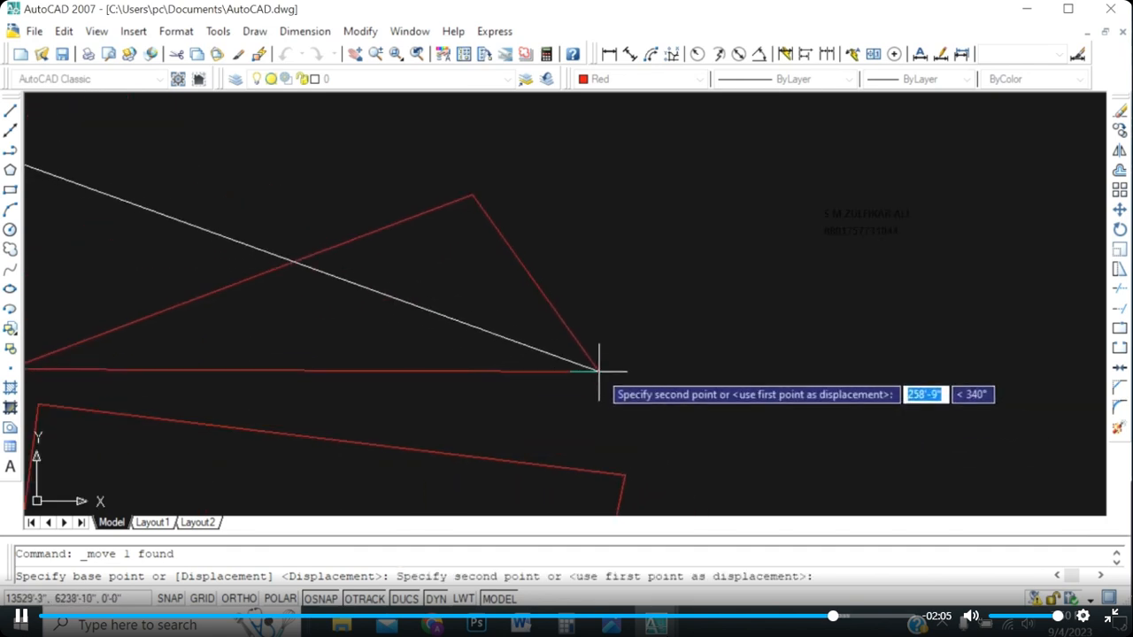
scroll(625, 344, "down", 4)
scroll(602, 347, "up", 5)
scroll(607, 362, "down", 2)
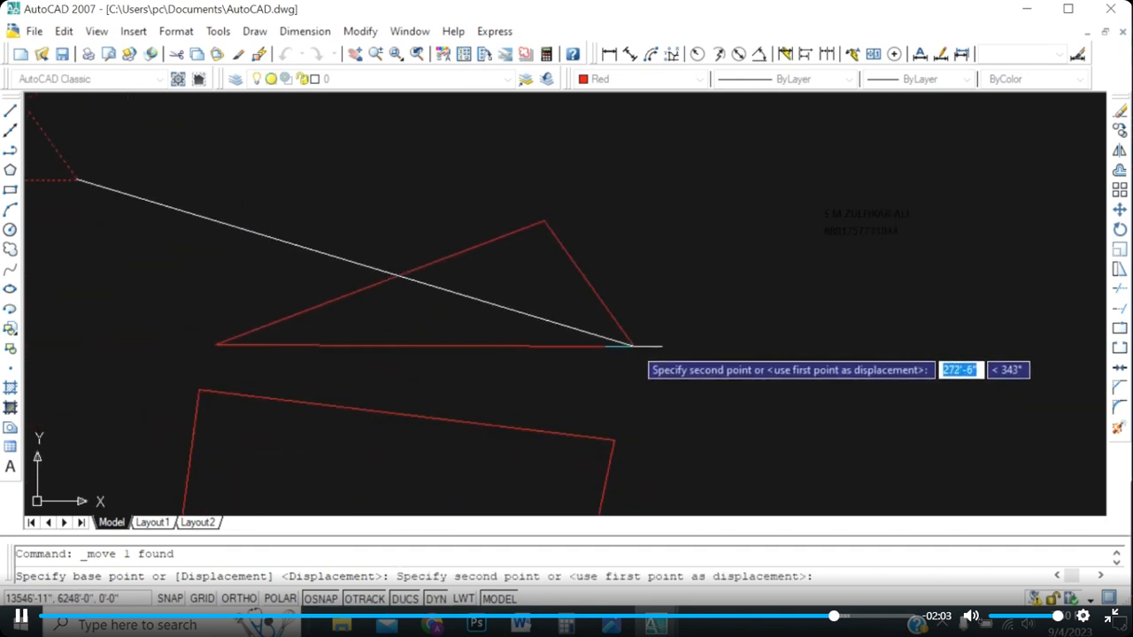
left_click(622, 360)
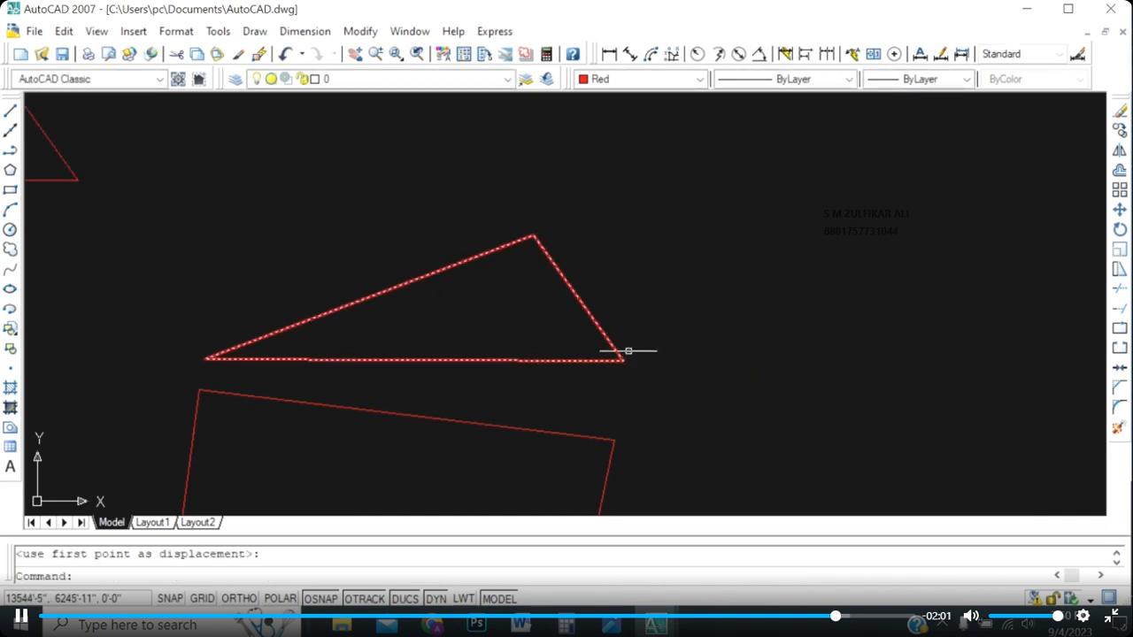
Rotate the moved triangle clockwise about its left corner until its base runs parallel to the quadrilateral's upper edge.
scroll(627, 351, "down", 3)
left_click(627, 347)
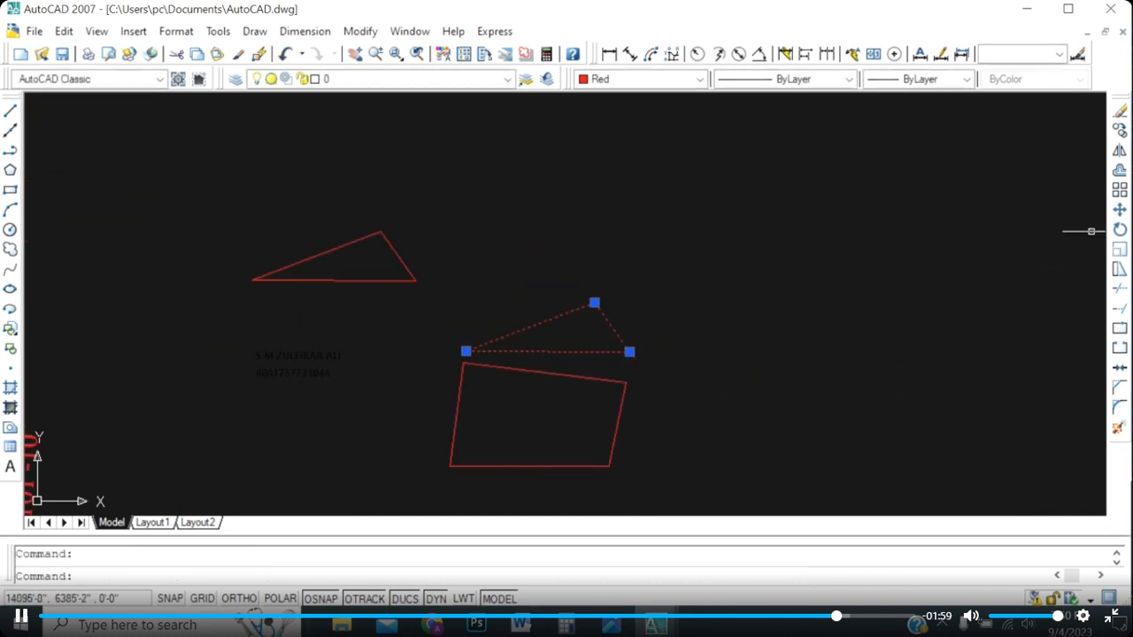
left_click(1120, 230)
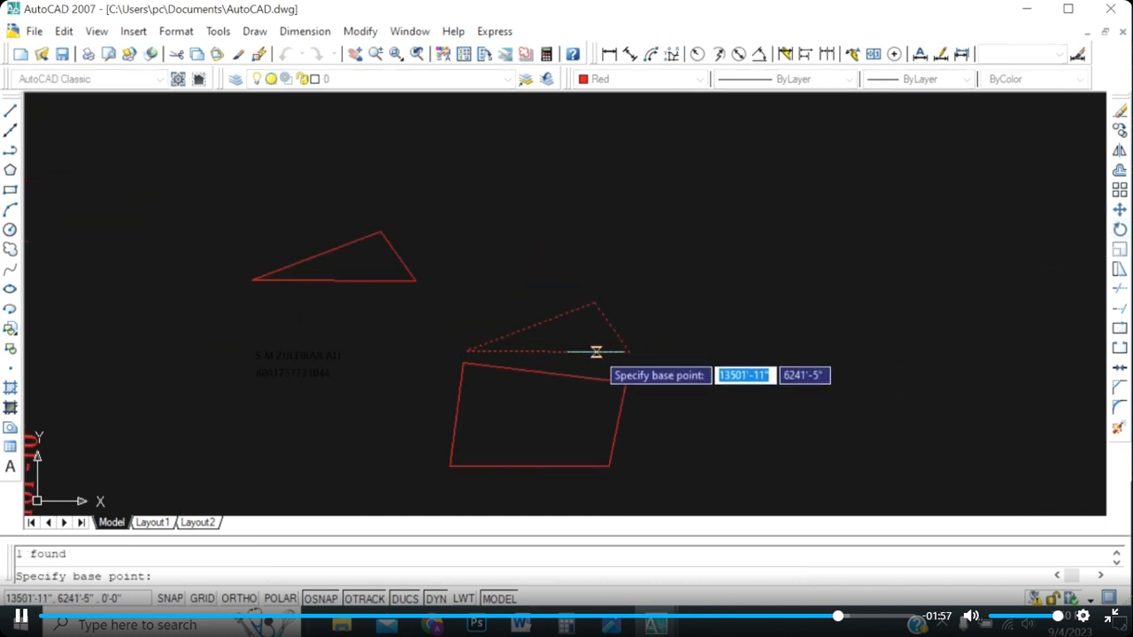
scroll(464, 351, "up", 5)
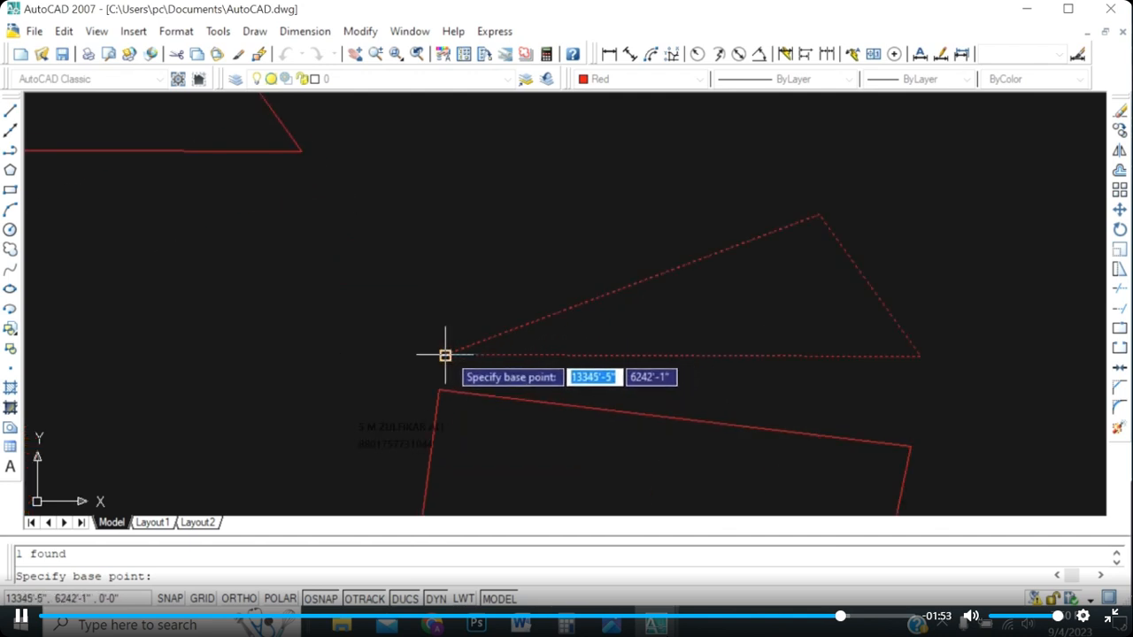
left_click(445, 355)
scroll(883, 382, "down", 2)
scroll(943, 398, "up", 3)
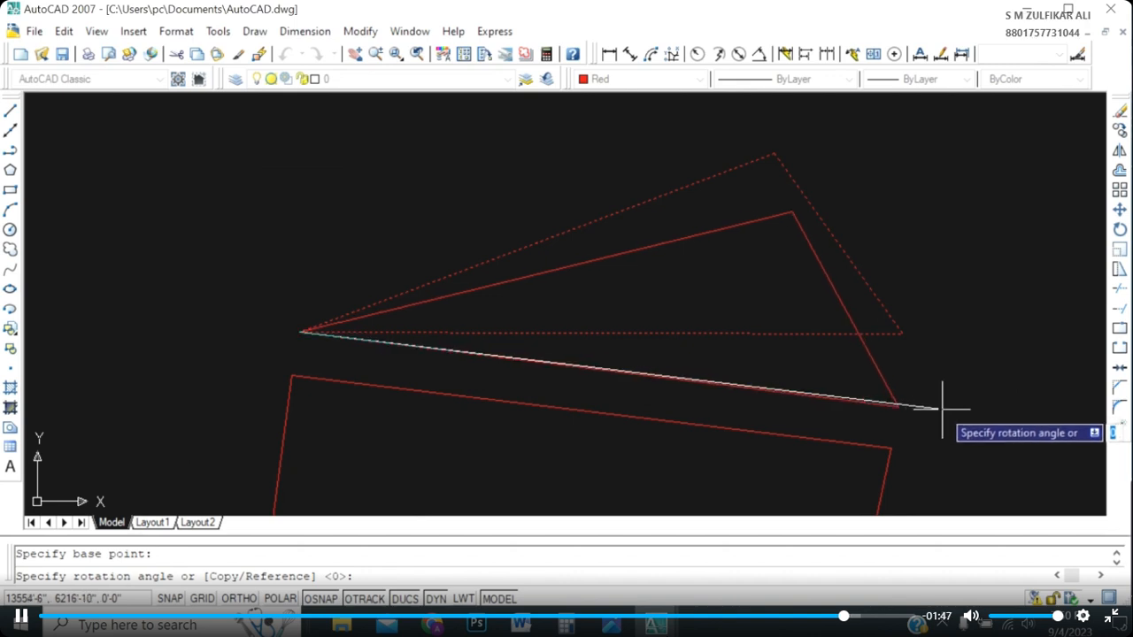
left_click(942, 409)
Move the rotated triangle by its right base corner onto the quadrilateral's upper-right corner.
scroll(942, 372, "down", 2)
scroll(885, 380, "up", 4)
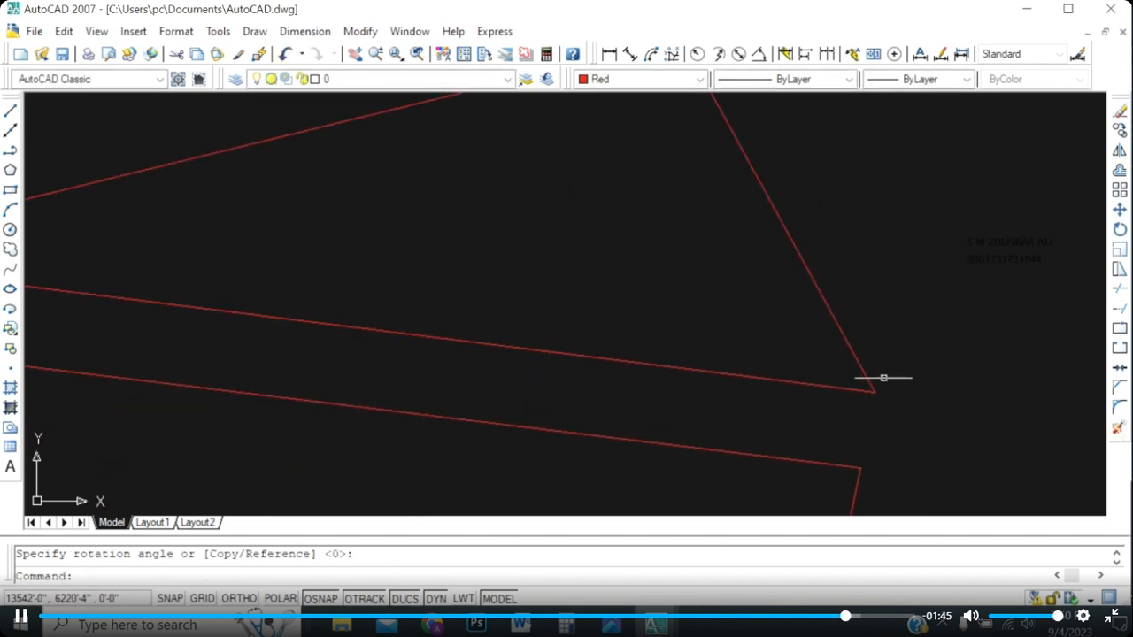
left_click(866, 375)
scroll(654, 366, "down", 2)
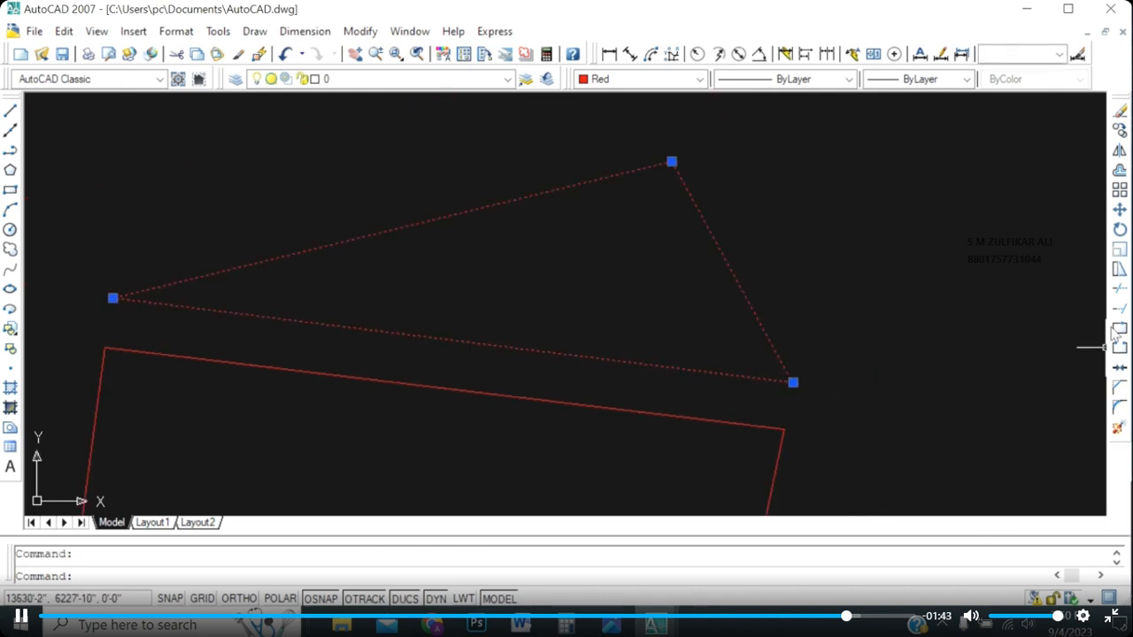
left_click(1120, 213)
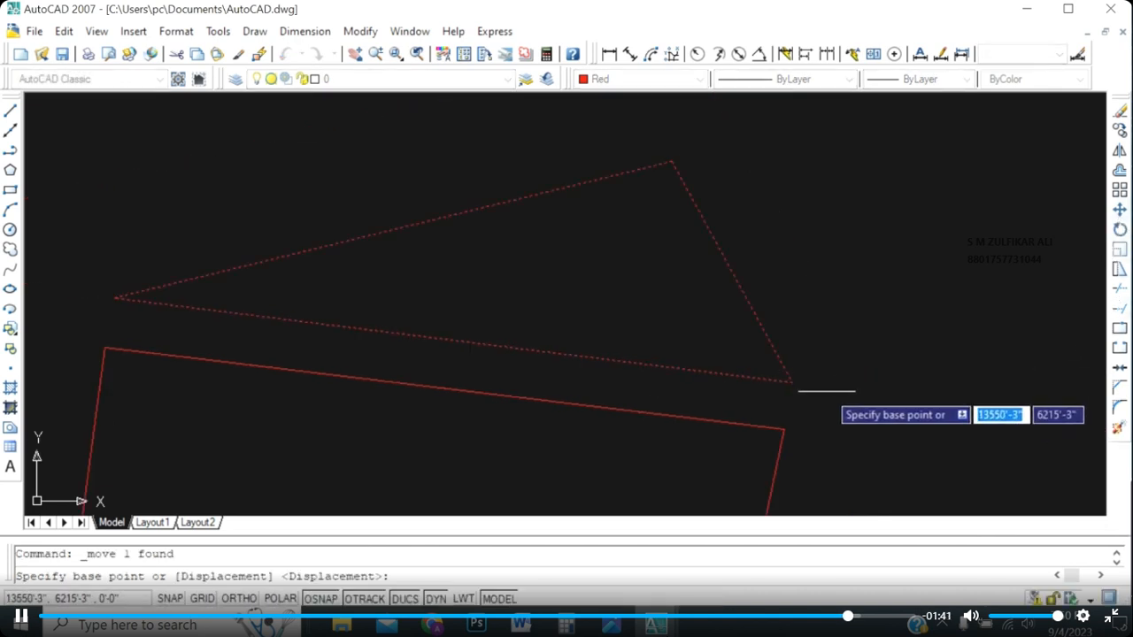
left_click(793, 383)
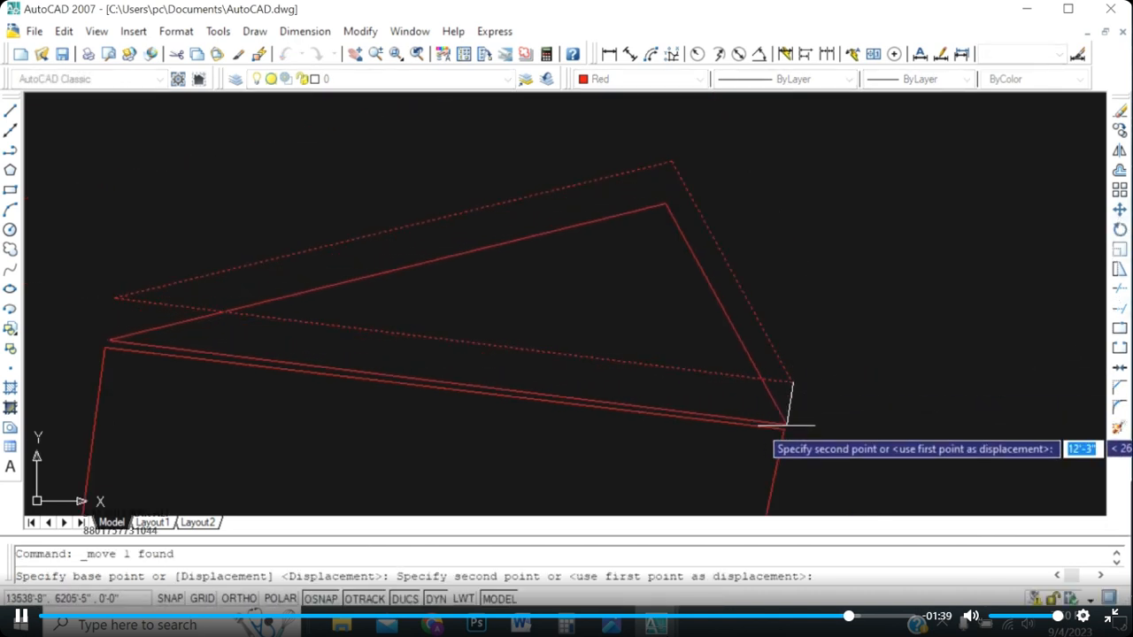
left_click(784, 430)
Inspect the seam between the moved triangle and the quadrilateral, checking how their corners meet at both ends.
scroll(885, 378, "down", 2)
scroll(499, 375, "up", 5)
scroll(363, 387, "down", 2)
scroll(344, 405, "down", 4)
scroll(331, 384, "up", 5)
scroll(331, 386, "down", 2)
scroll(359, 279, "down", 2)
scroll(606, 236, "down", 3)
scroll(577, 313, "up", 5)
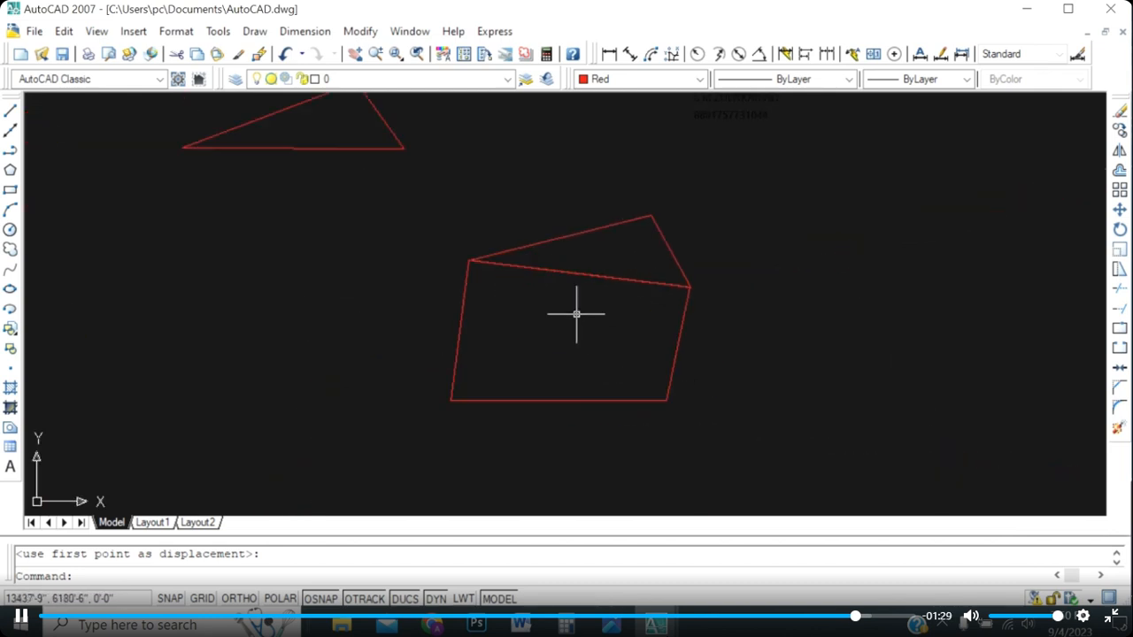
scroll(567, 239, "down", 4)
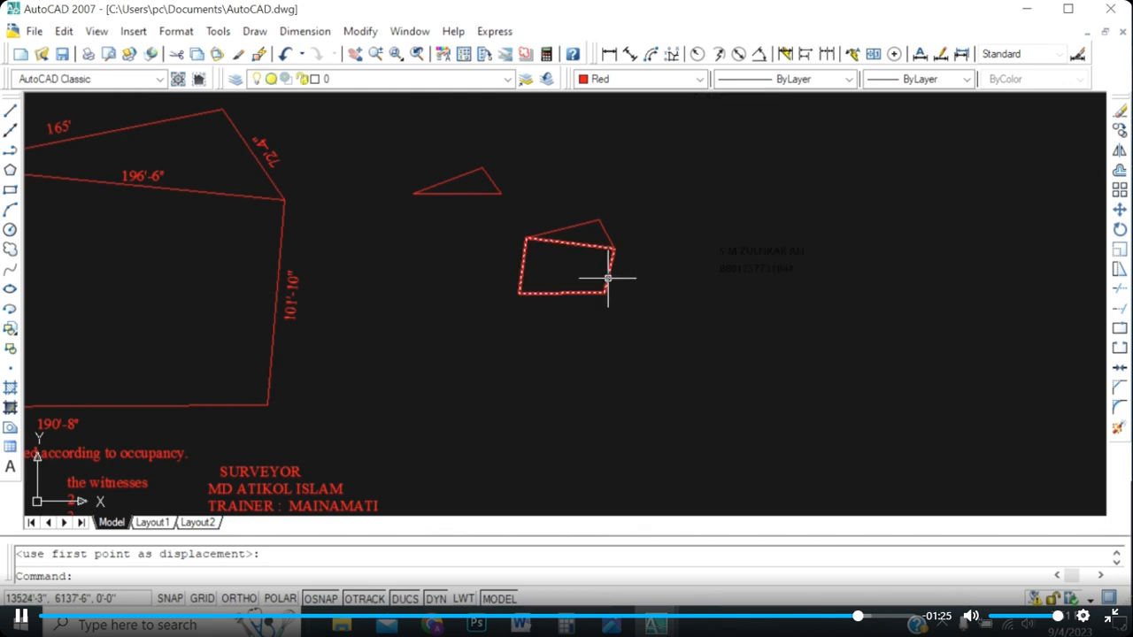
scroll(609, 278, "up", 4)
scroll(664, 314, "down", 1)
scroll(468, 210, "up", 5)
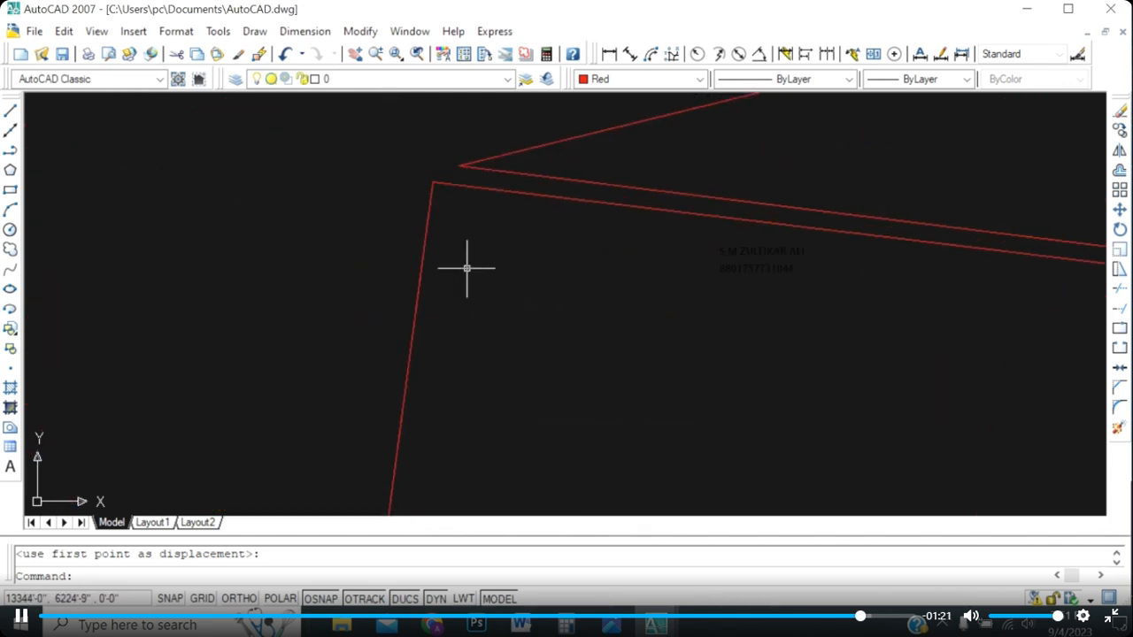
Stretch the triangle's left corner onto the quadrilateral's upper-left corner to close the gap between them.
scroll(463, 166, "down", 5)
scroll(485, 303, "up", 6)
scroll(460, 292, "up", 3)
left_click(455, 282)
left_click(405, 273)
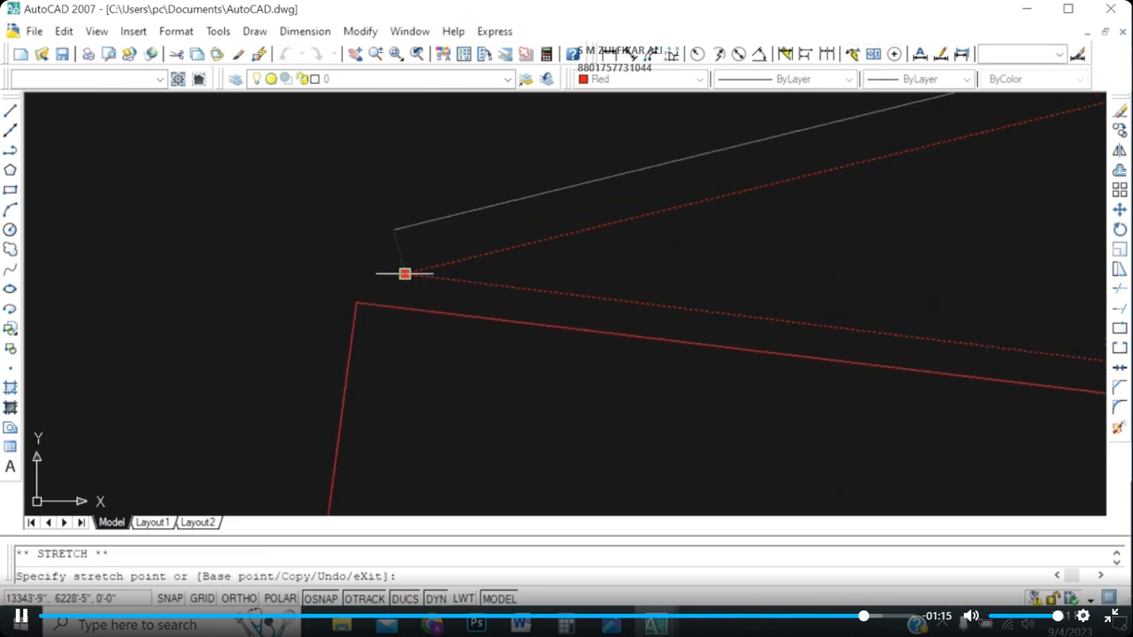
left_click(357, 303)
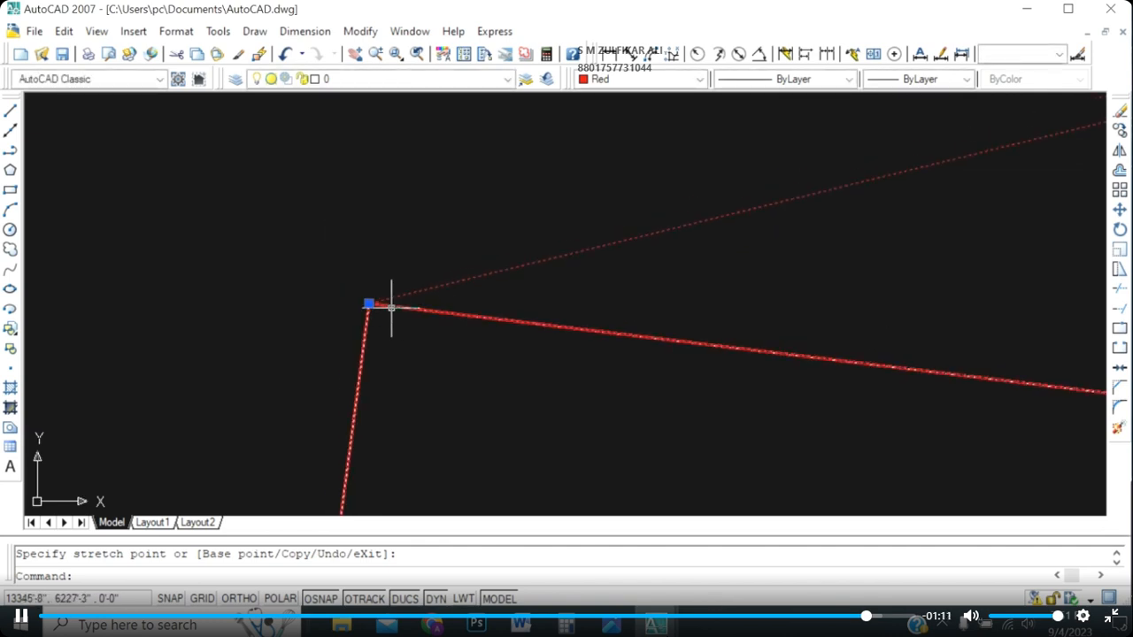
Check the triangle's side lengths and the shared corners where it joins the quadrilateral.
scroll(336, 328, "down", 2)
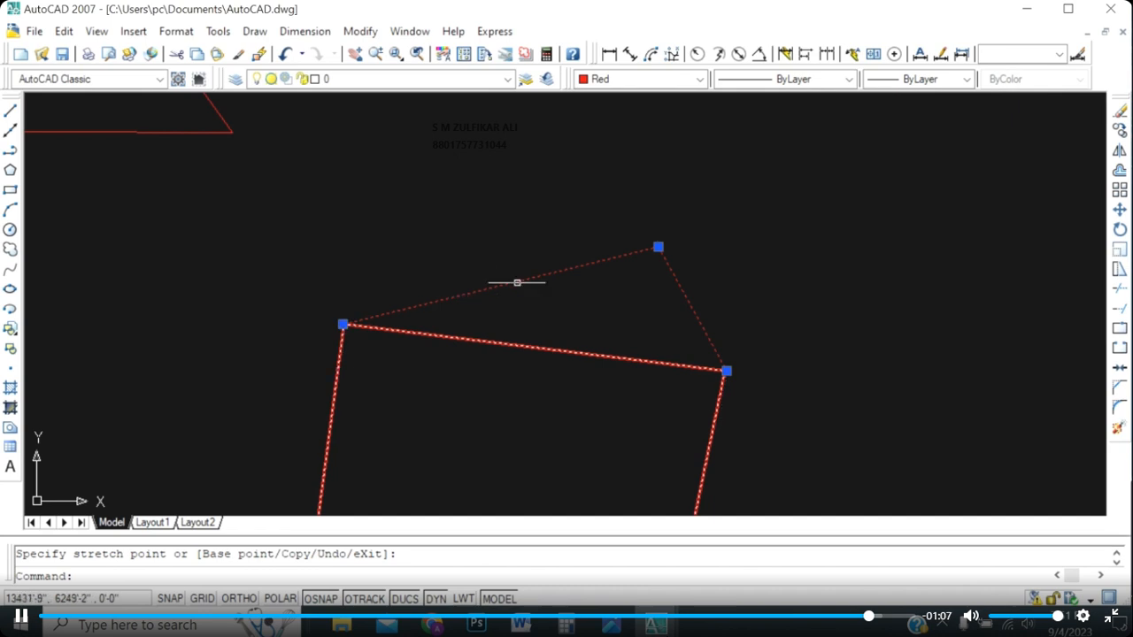
scroll(647, 249, "up", 3)
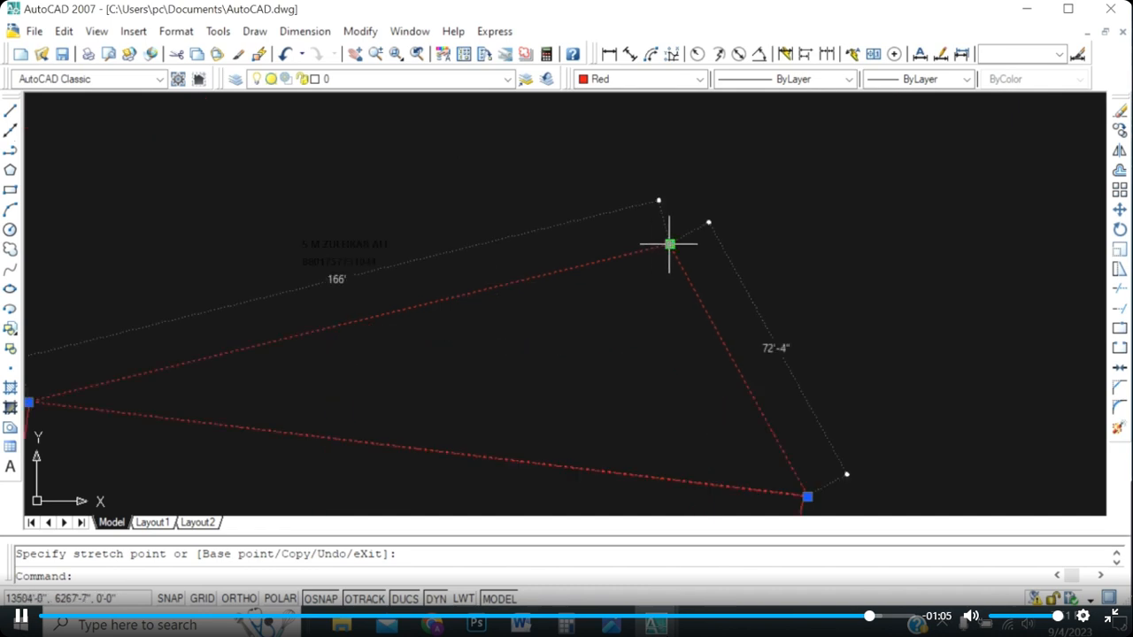
scroll(669, 243, "down", 4)
scroll(469, 310, "up", 3)
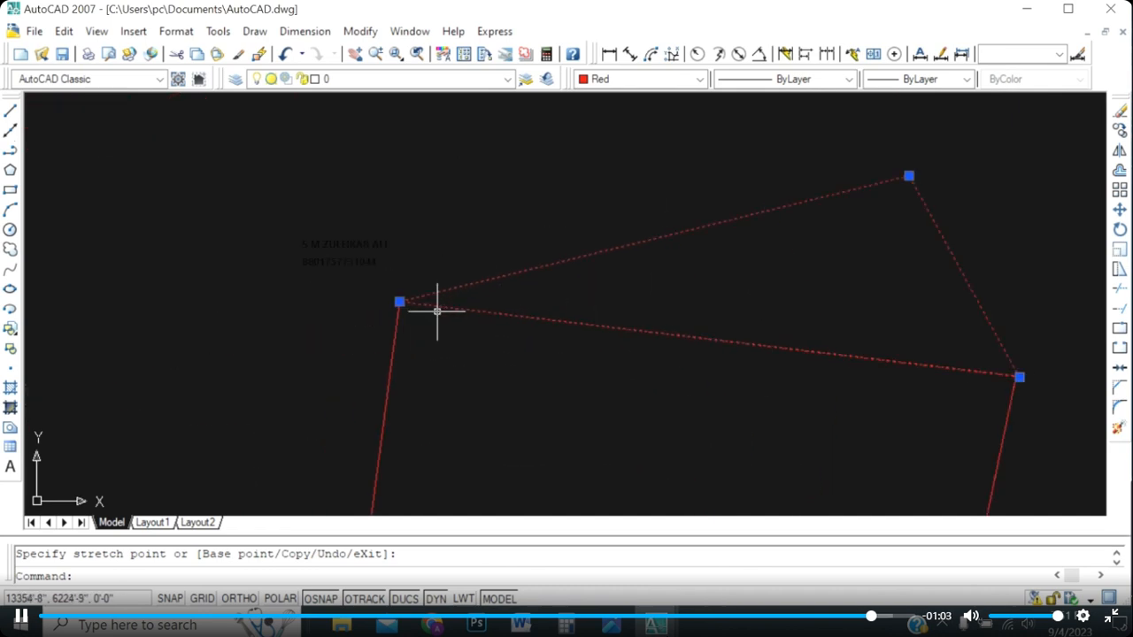
scroll(407, 251, "down", 2)
scroll(558, 318, "down", 4)
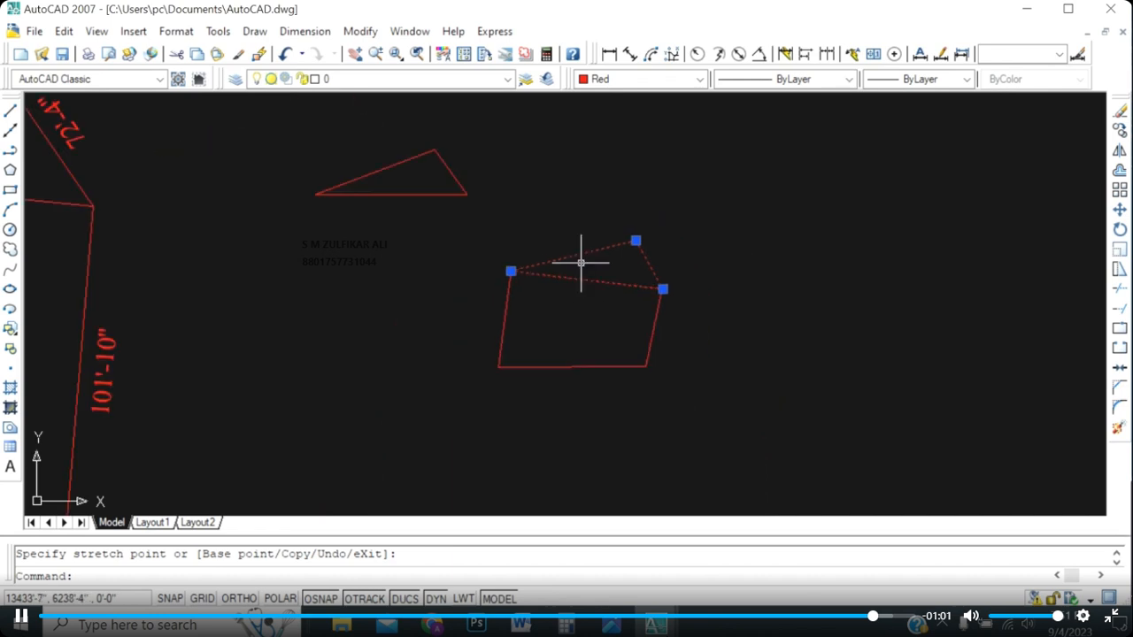
scroll(586, 278, "up", 4)
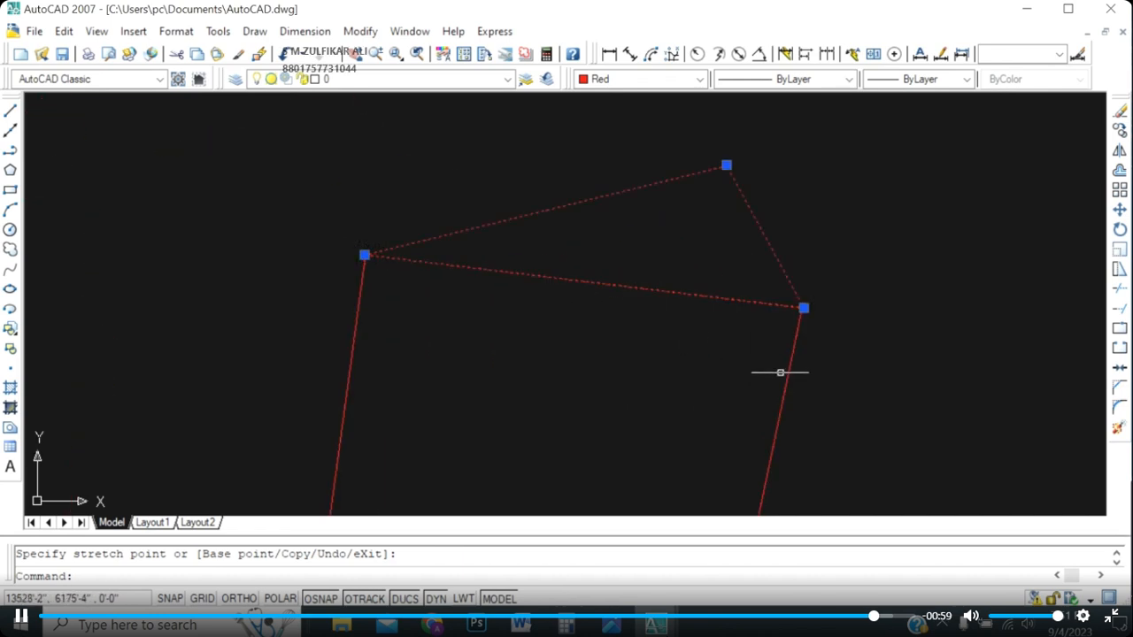
key("Escape")
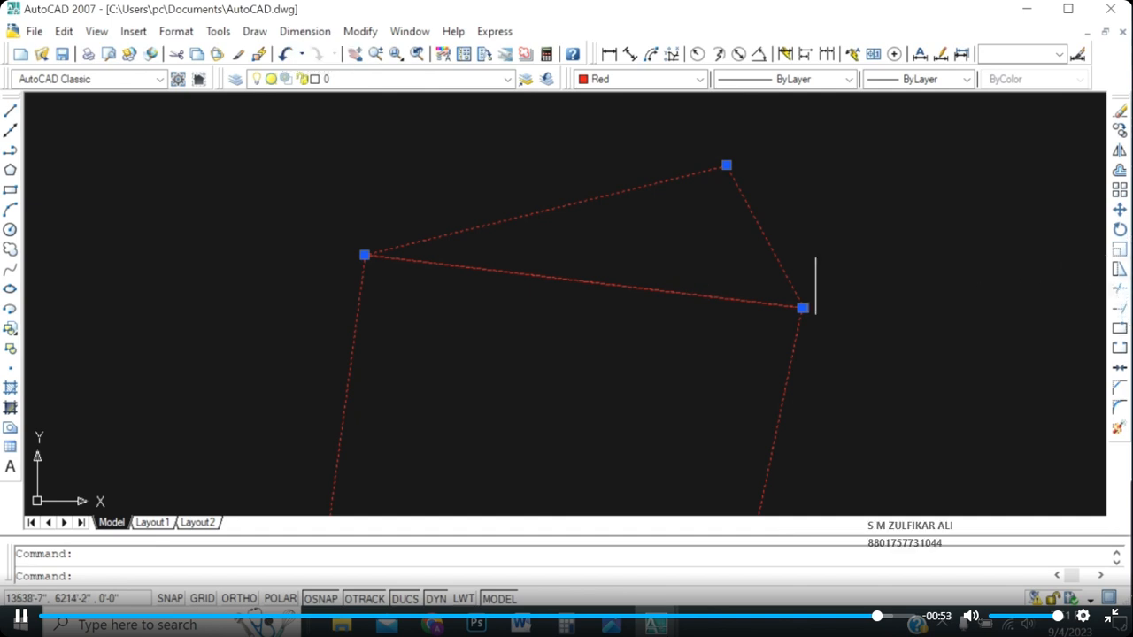
scroll(611, 252, "down", 5)
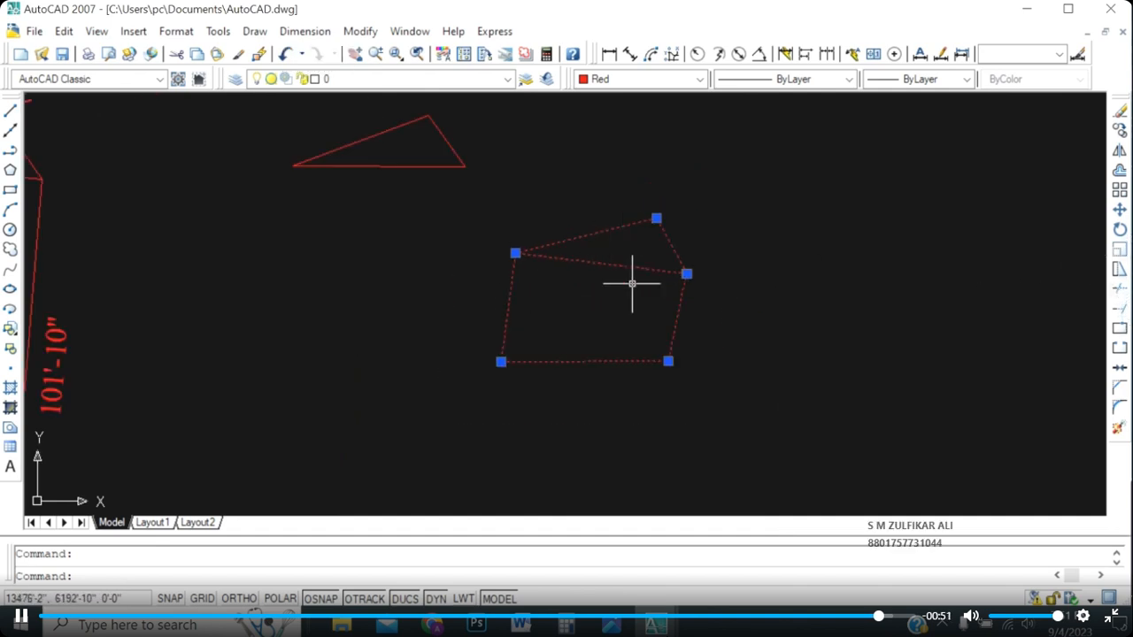
scroll(614, 263, "up", 4)
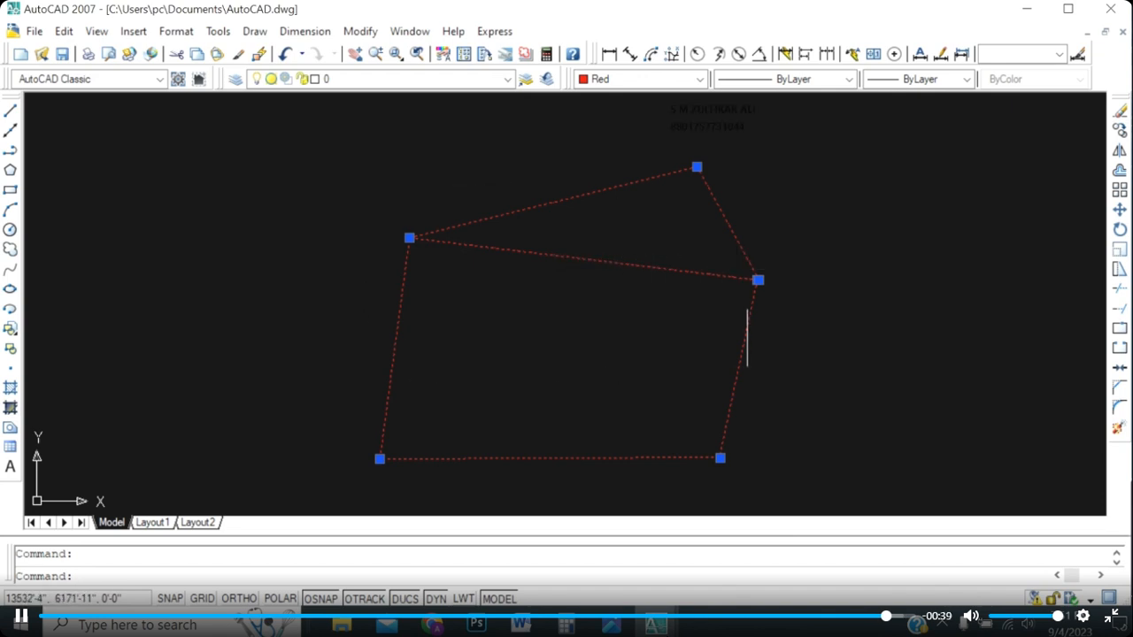
Trim away the shared edge between the triangle and the quadrilateral, using the quadrilateral as the cutting edge.
left_click(1120, 289)
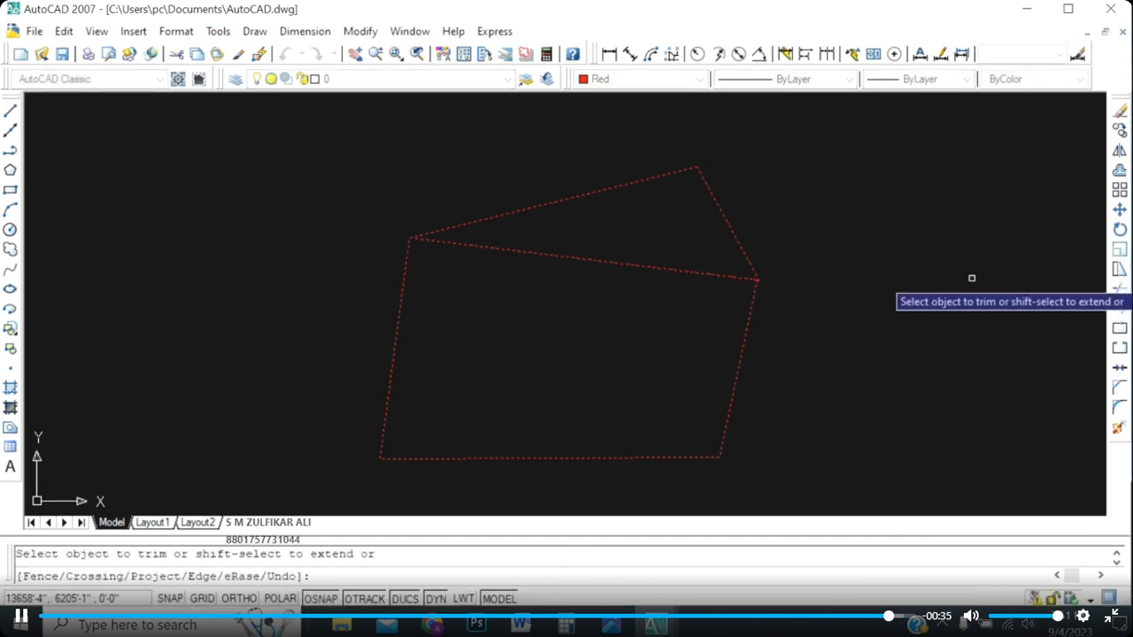
key("Return")
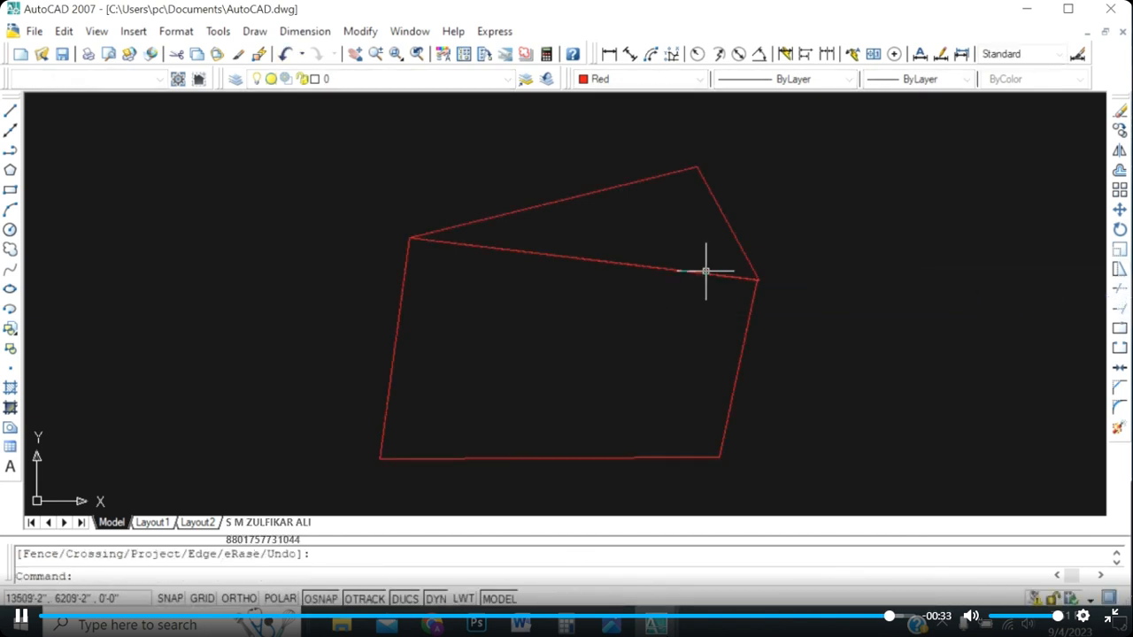
key("Return")
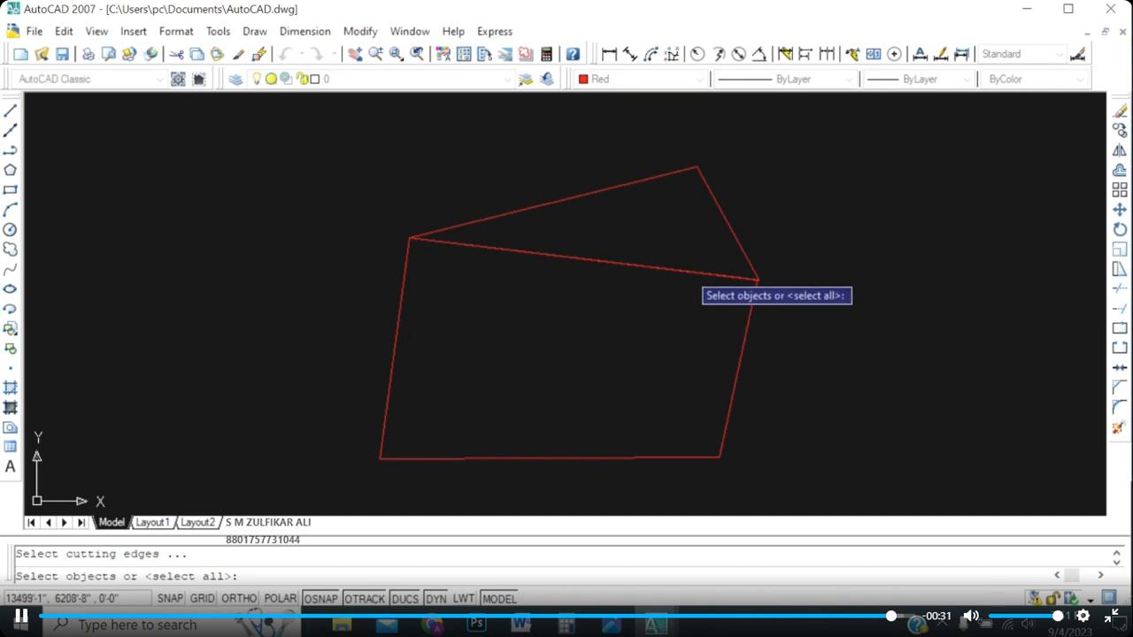
left_click(688, 272)
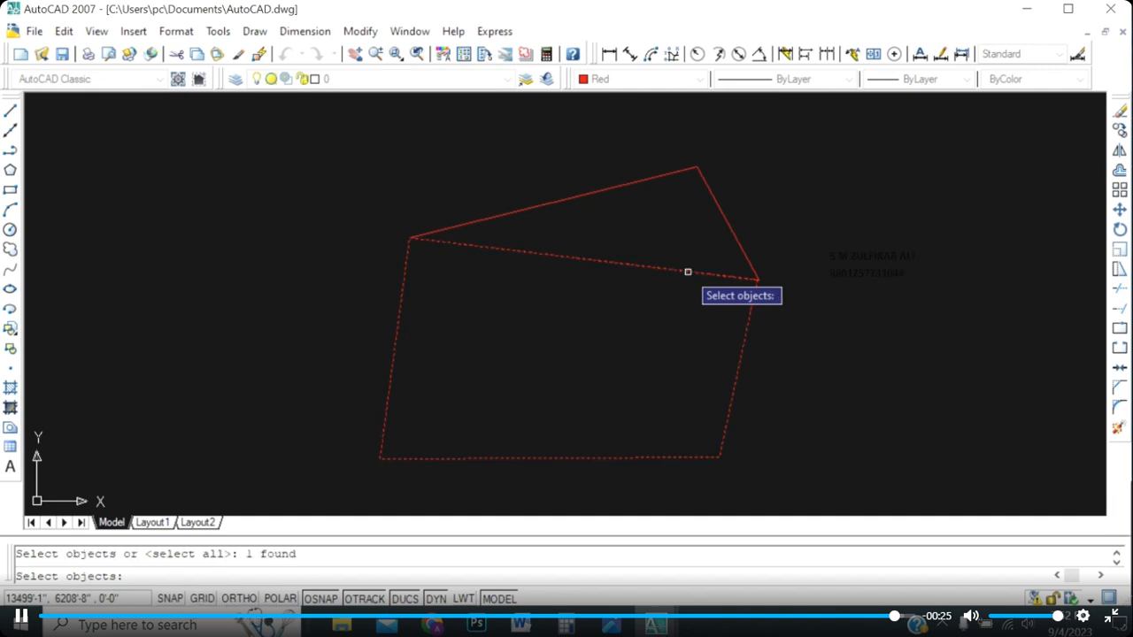
key("Return")
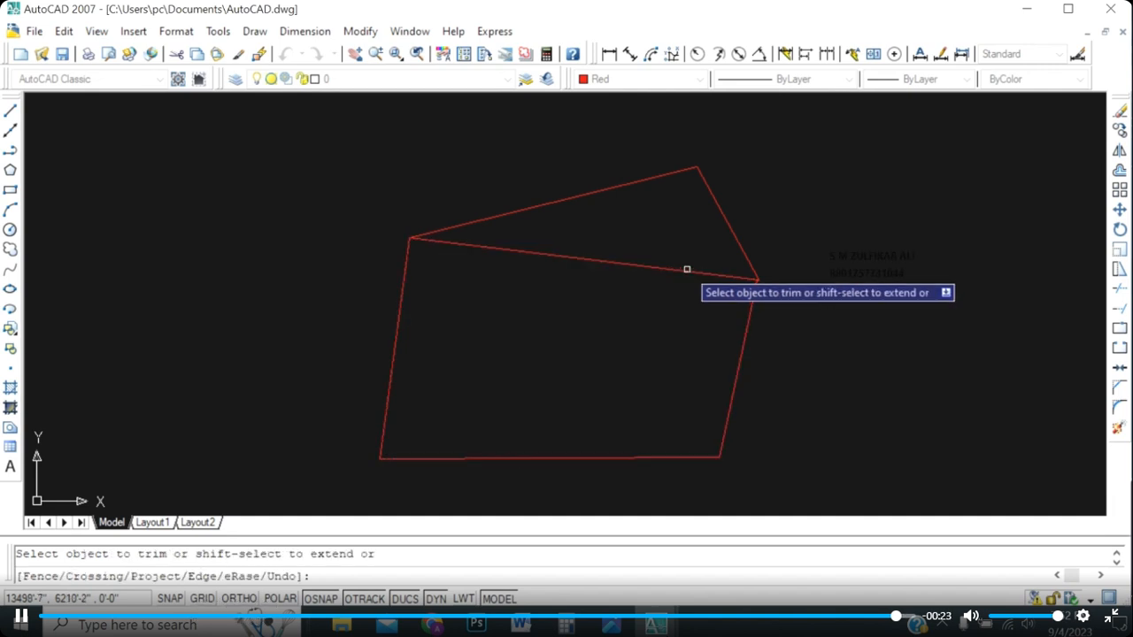
left_click(680, 270)
scroll(691, 283, "up", 3)
middle_click_drag(792, 274, 889, 287)
scroll(888, 285, "down", 5)
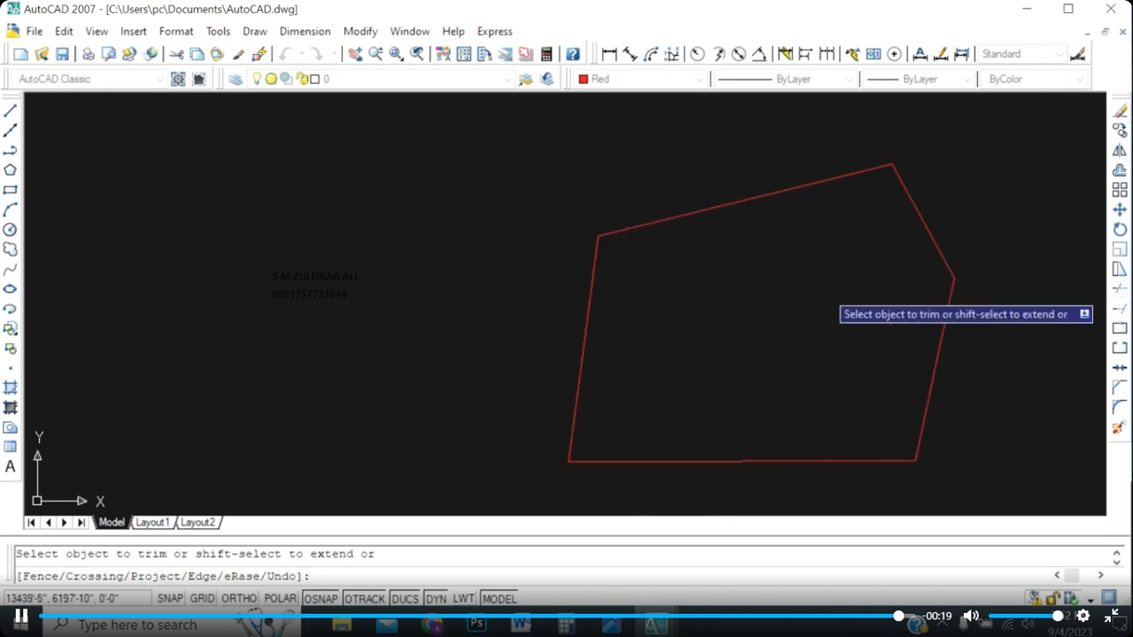
scroll(637, 271, "up", 5)
scroll(631, 259, "down", 5)
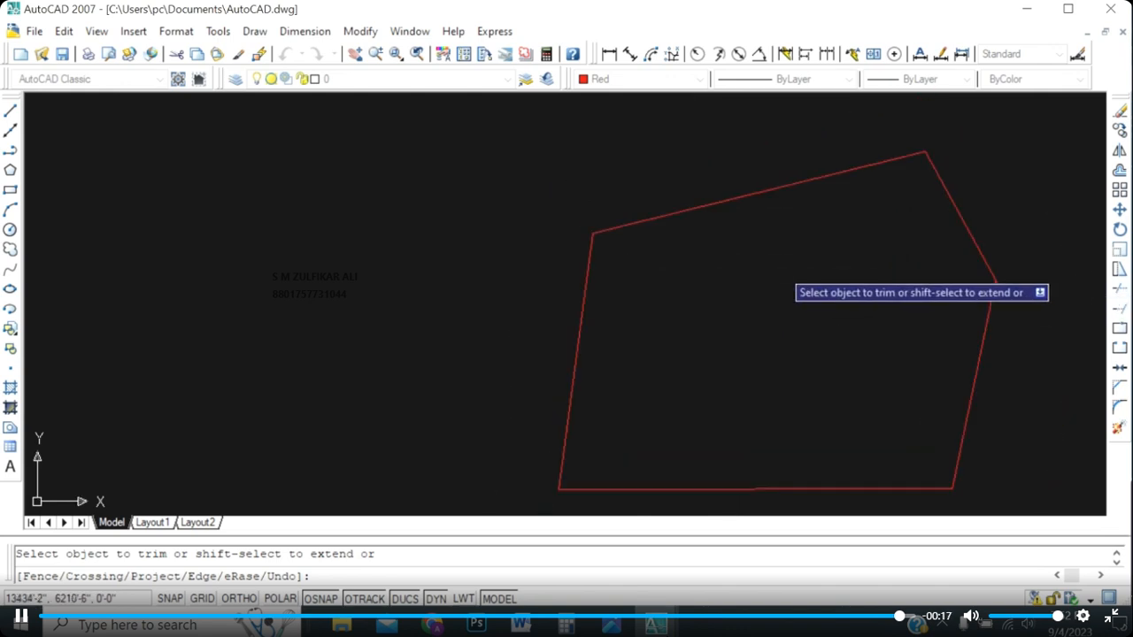
key("Escape")
Compare the joined five-sided outline with the original dimensioned plot drawing.
scroll(860, 253, "down", 4)
scroll(956, 286, "up", 5)
scroll(779, 291, "down", 4)
scroll(751, 274, "up", 3)
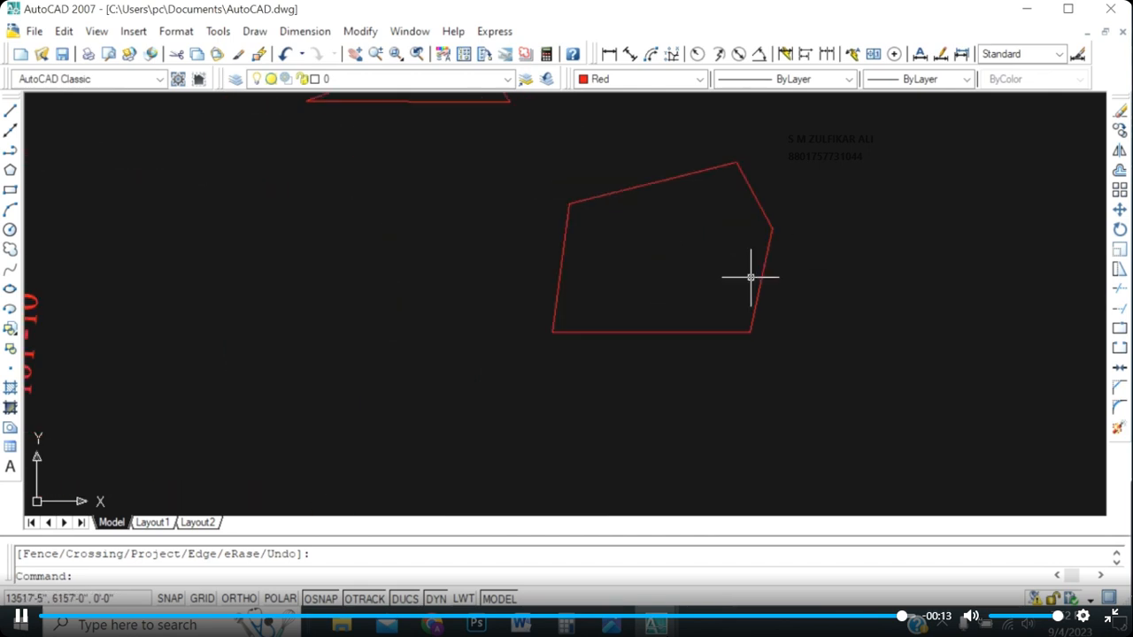
scroll(734, 302, "down", 2)
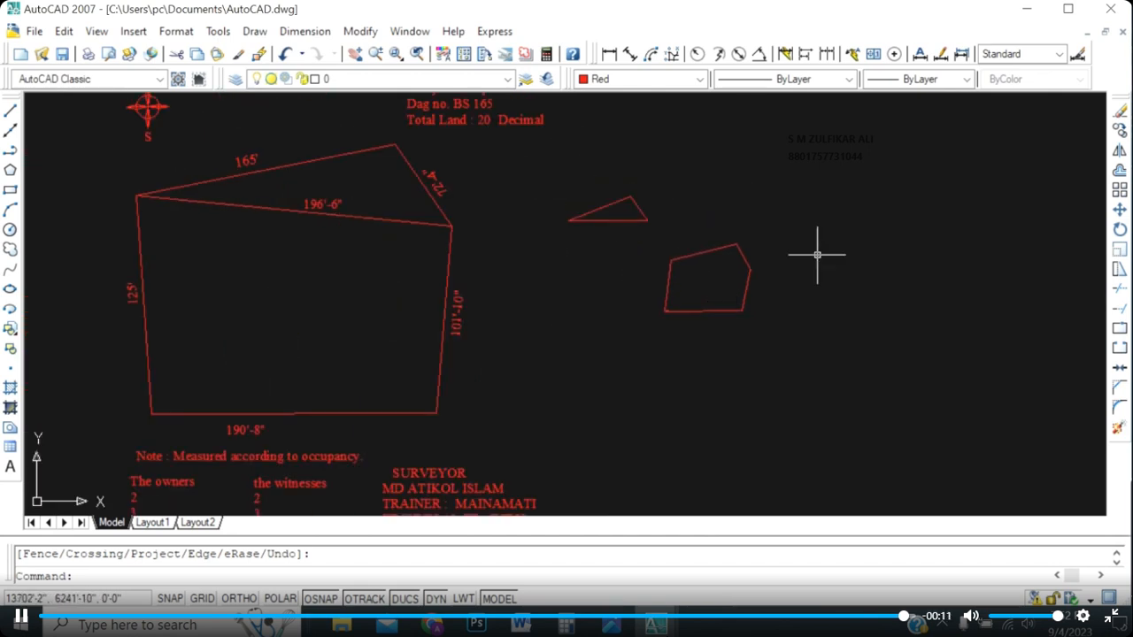
scroll(763, 277, "up", 3)
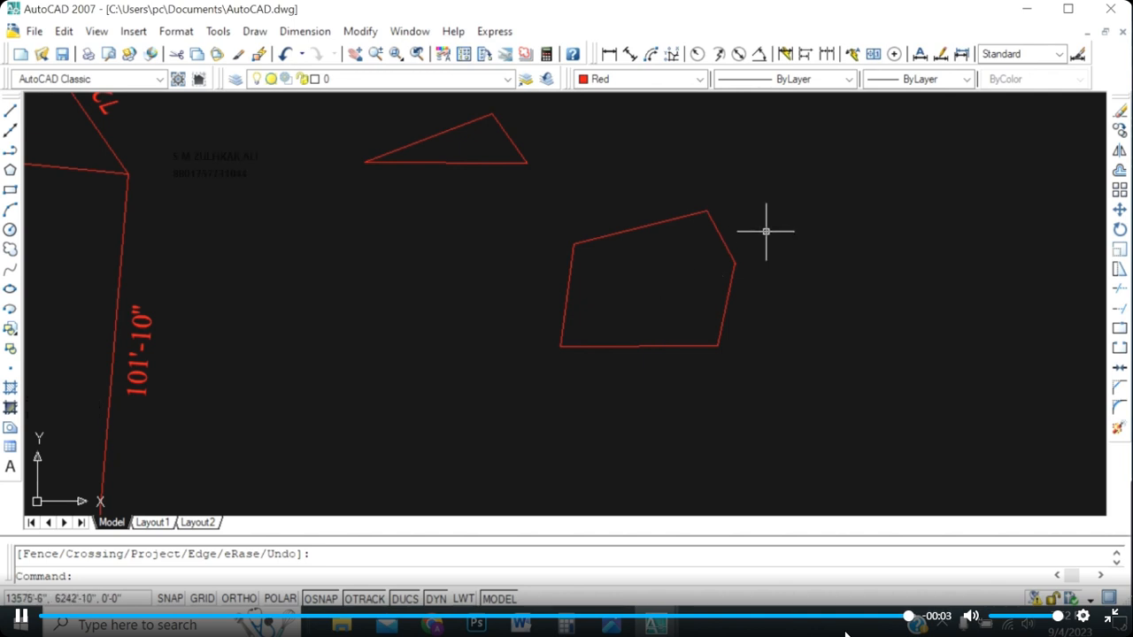
scroll(608, 263, "down", 2)
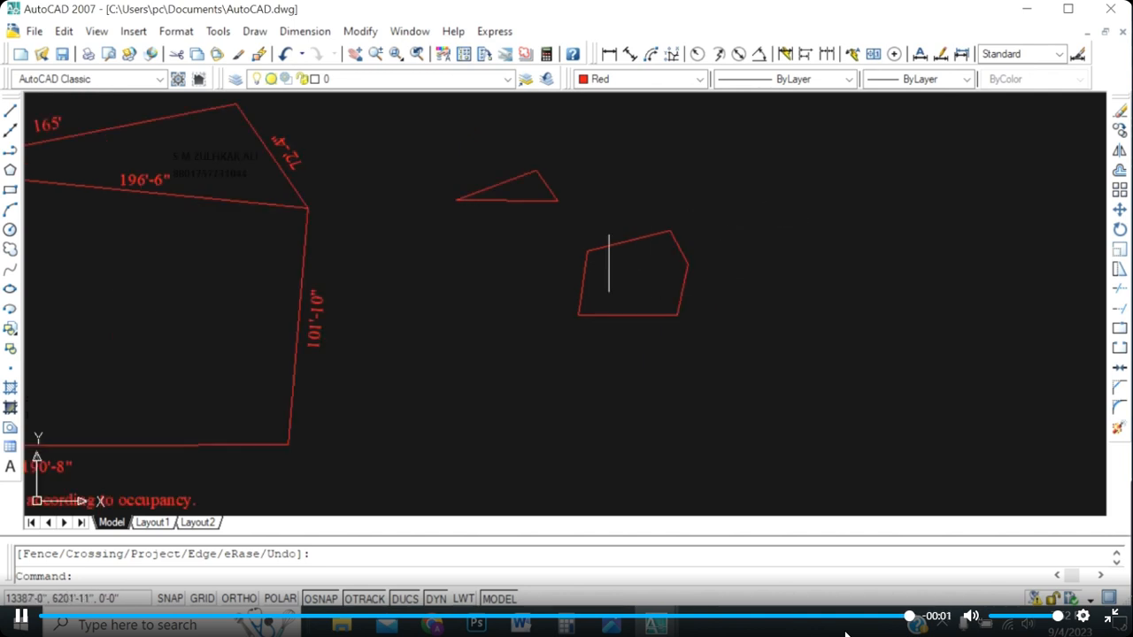